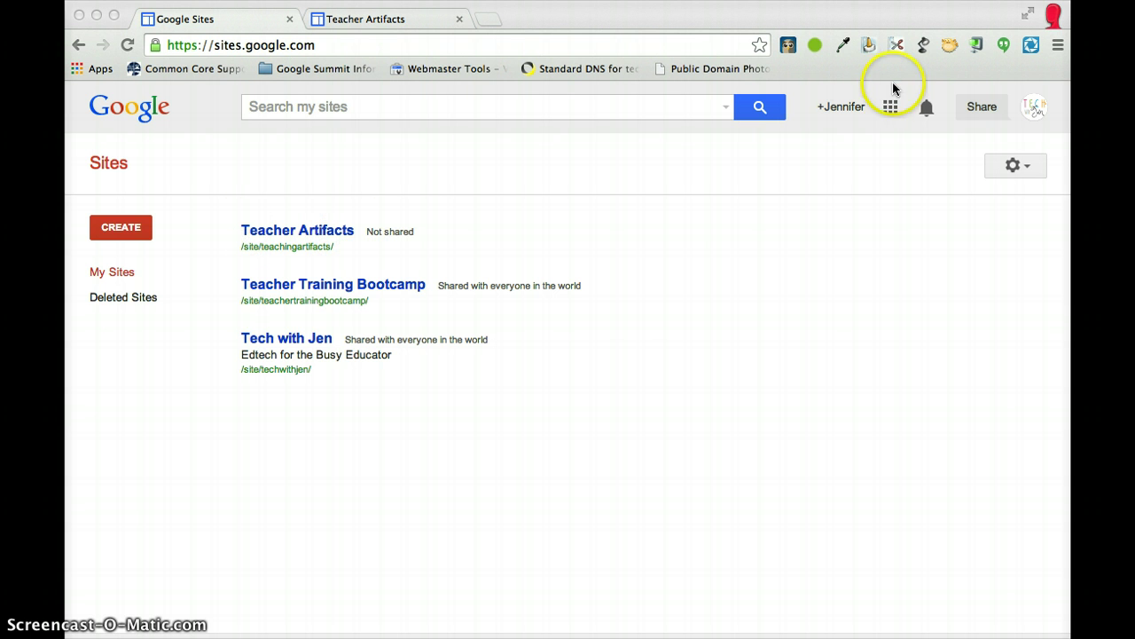
Look up the Sites entry in the list of Google apps, and close the list again
click(890, 107)
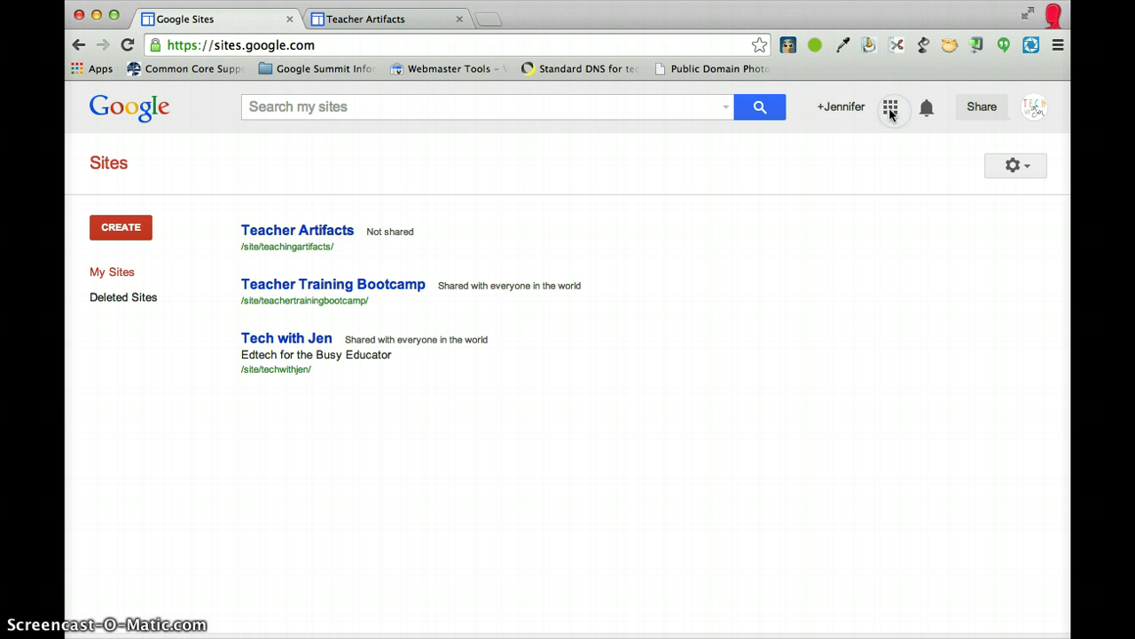
click(891, 107)
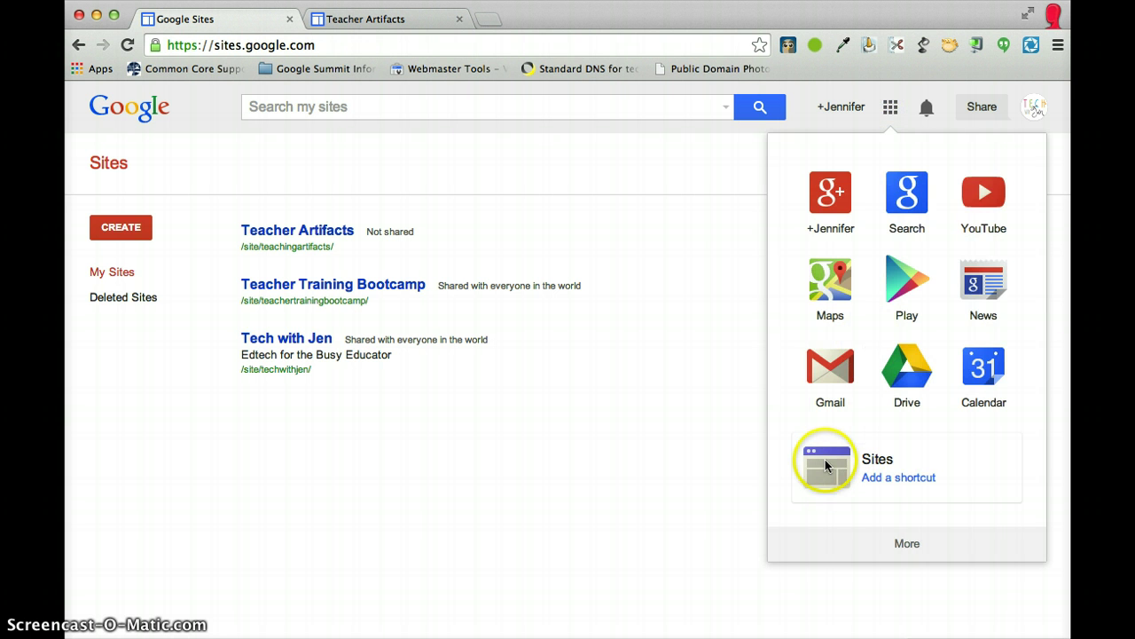
click(707, 317)
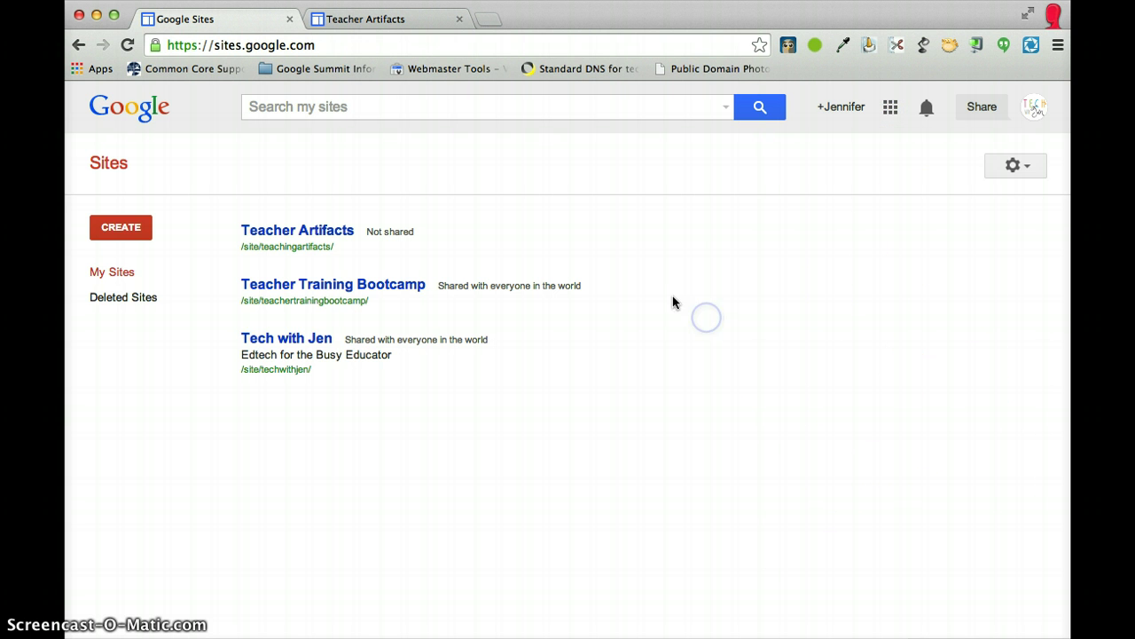
Switch to the Teacher Artifacts site and open the Domain 1 page "1a Demonstrating Knowledge of Content and Pedagogy"
click(371, 21)
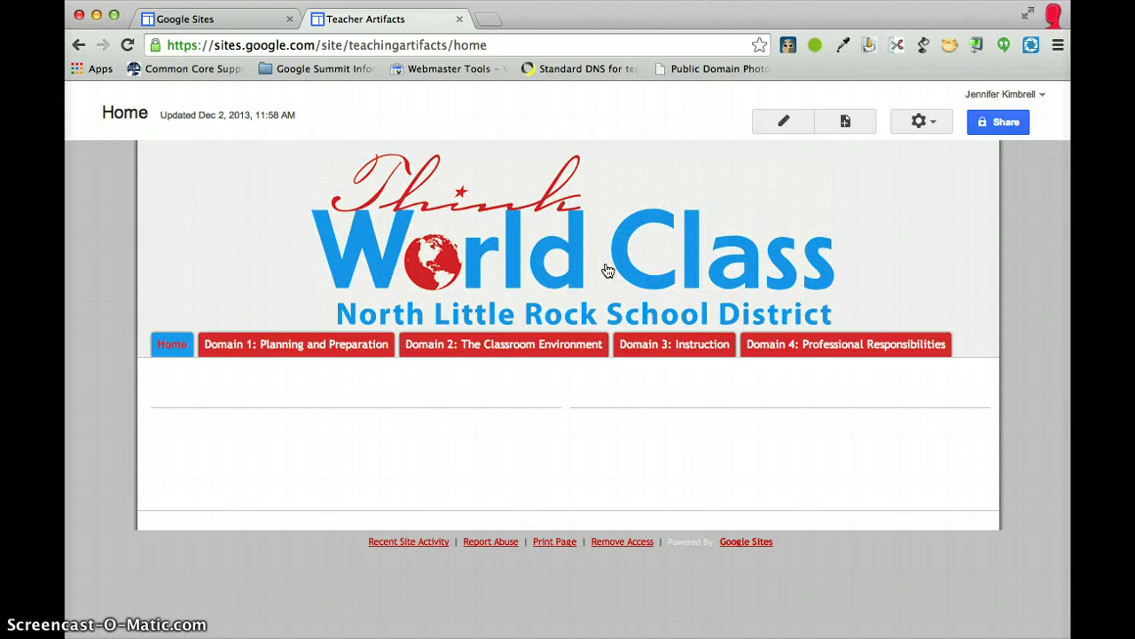
mouse_move(271, 354)
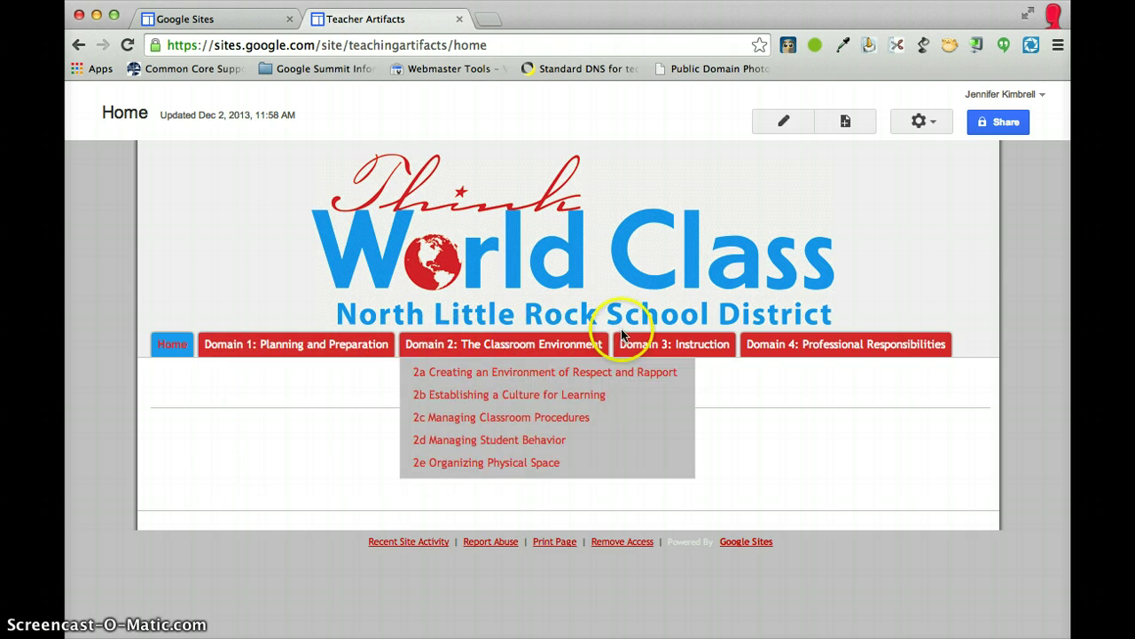
mouse_move(807, 349)
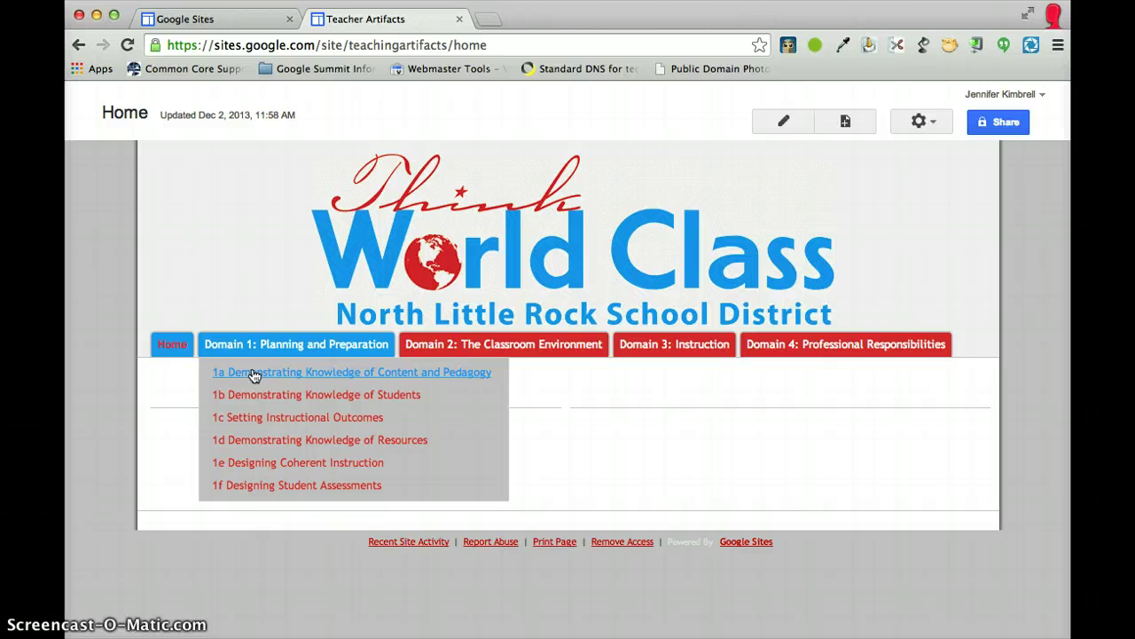
click(255, 394)
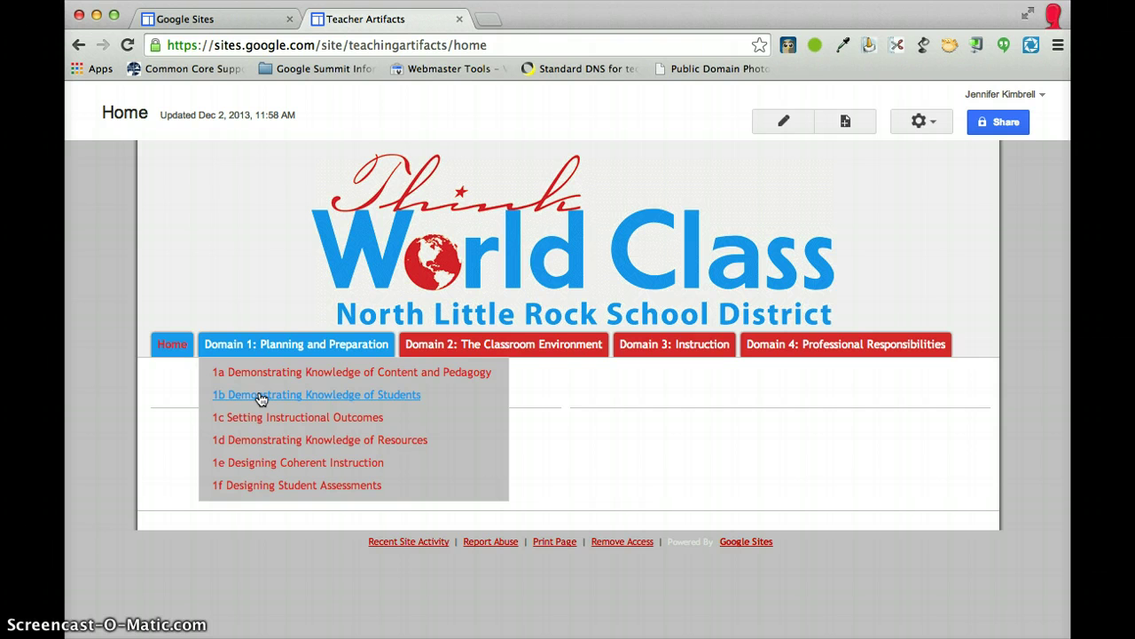
click(272, 381)
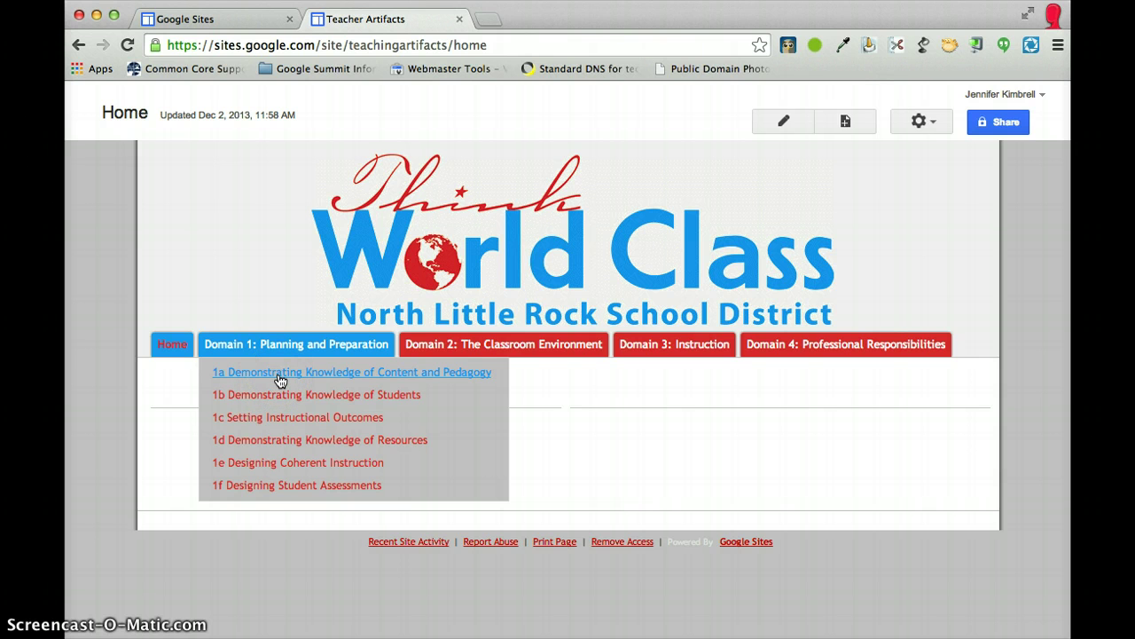
click(273, 356)
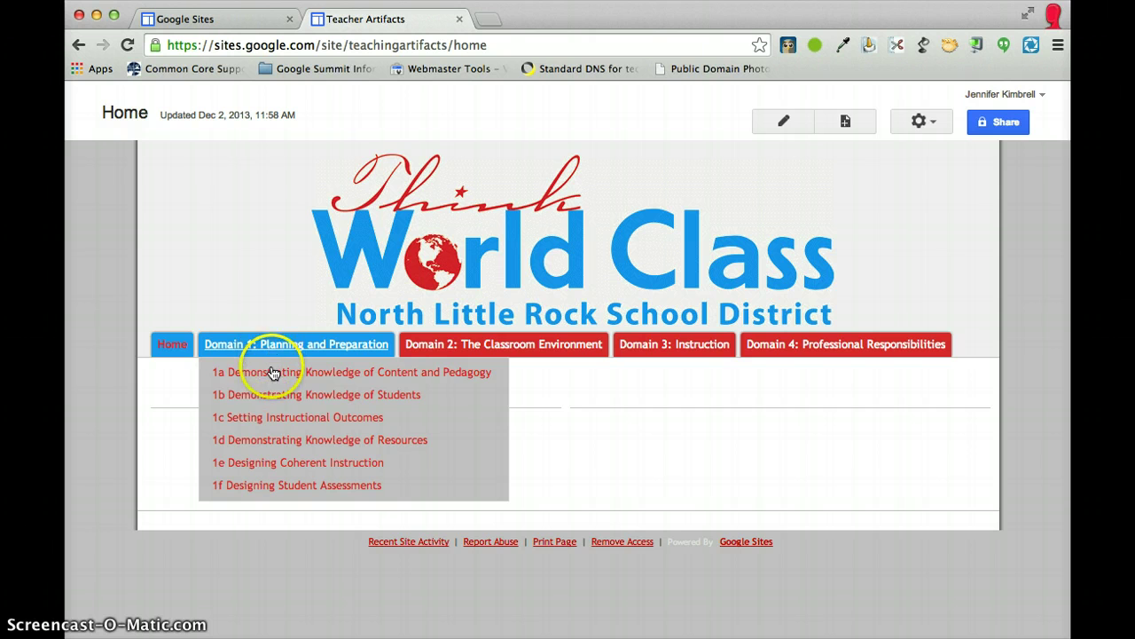
click(275, 382)
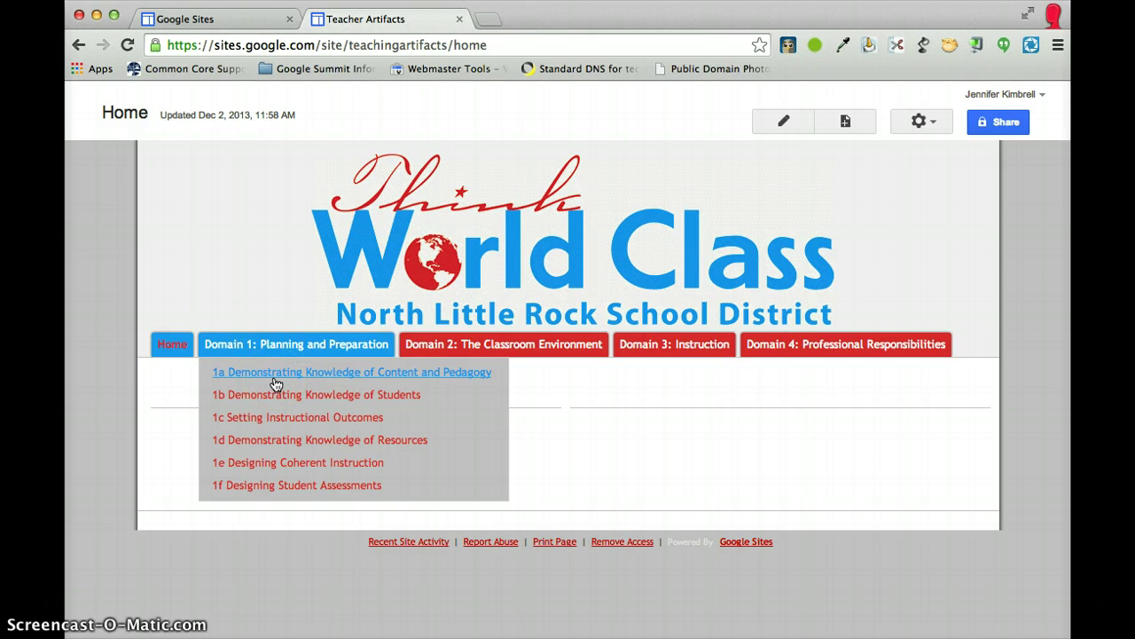
click(276, 383)
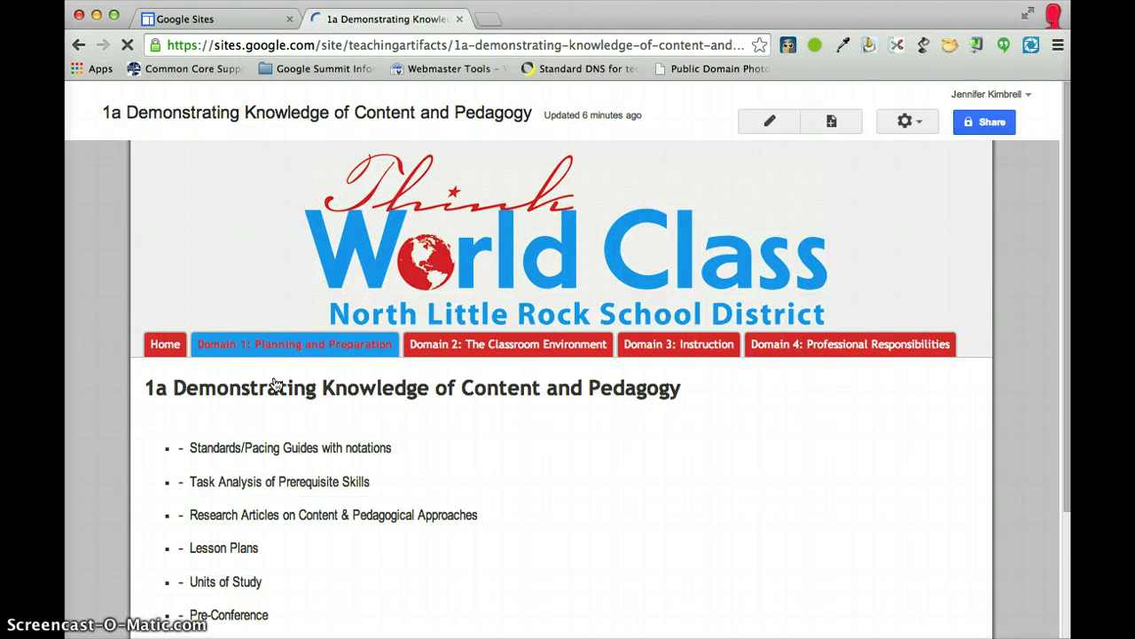
Open the 1a page for editing and add an empty, non-bulleted line below the Pre-Conference item
scroll(341, 448, down, 2)
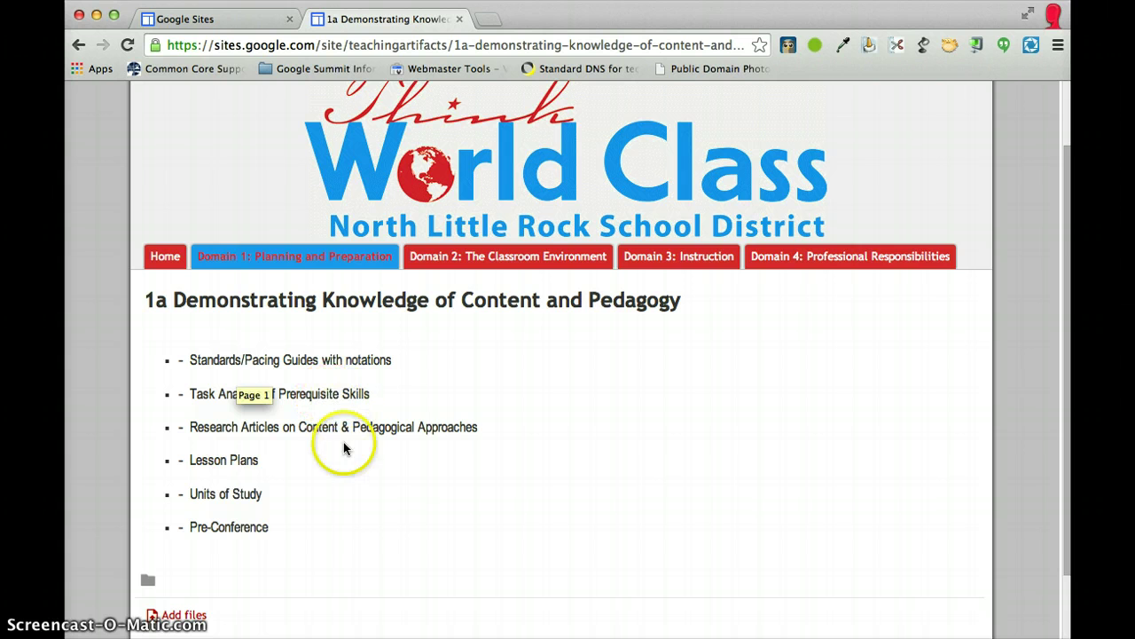
scroll(343, 441, down, 3)
scroll(345, 448, up, 1)
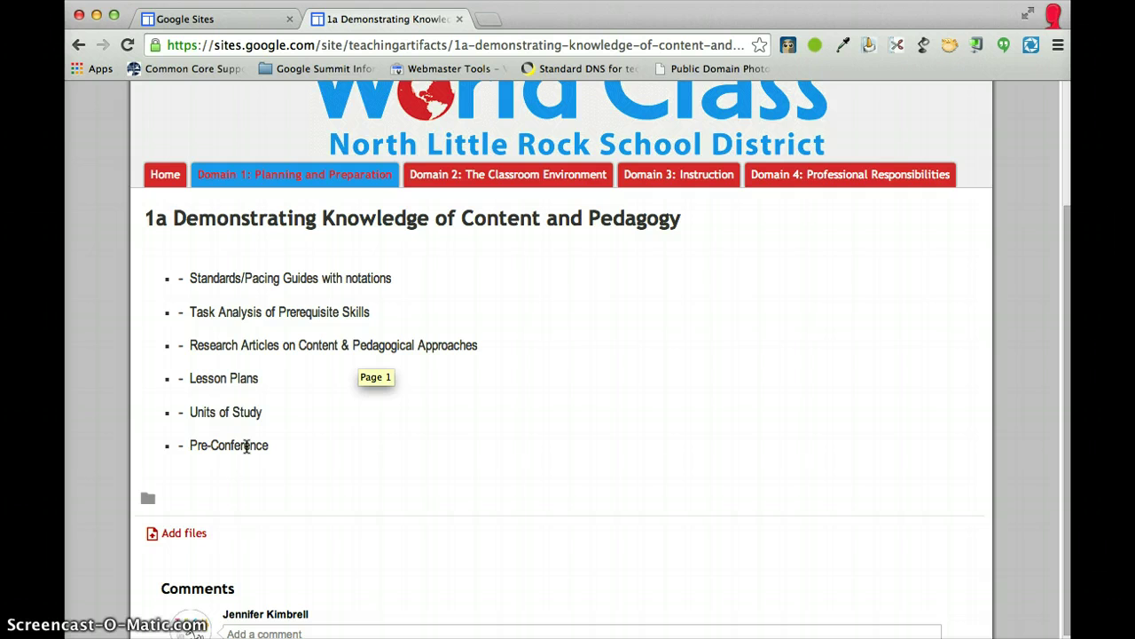
scroll(247, 446, up, 4)
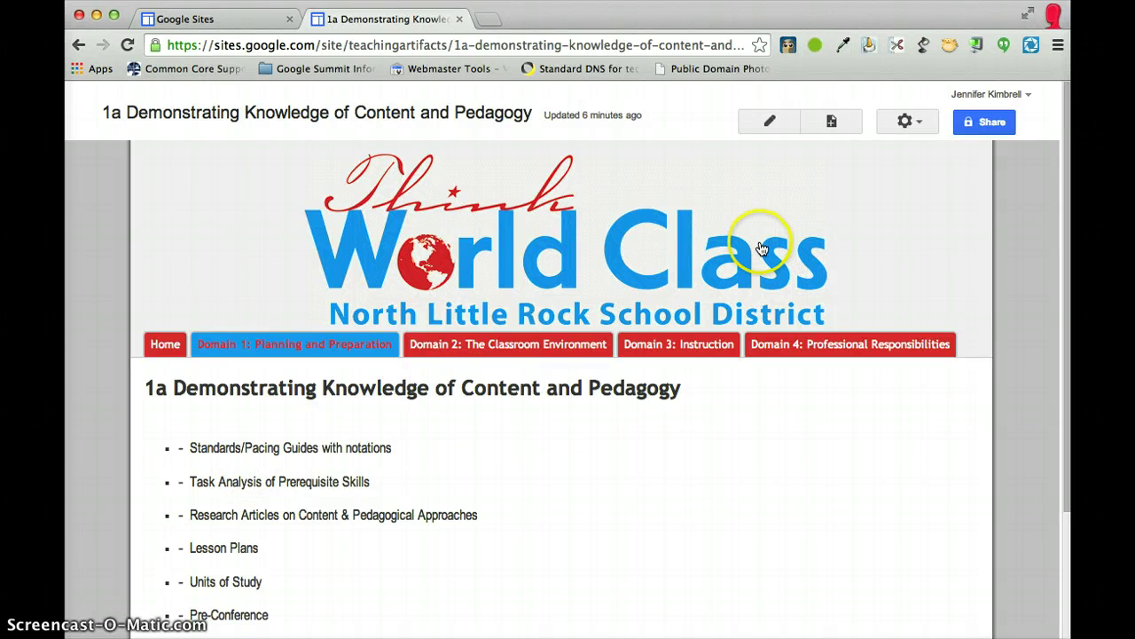
click(776, 118)
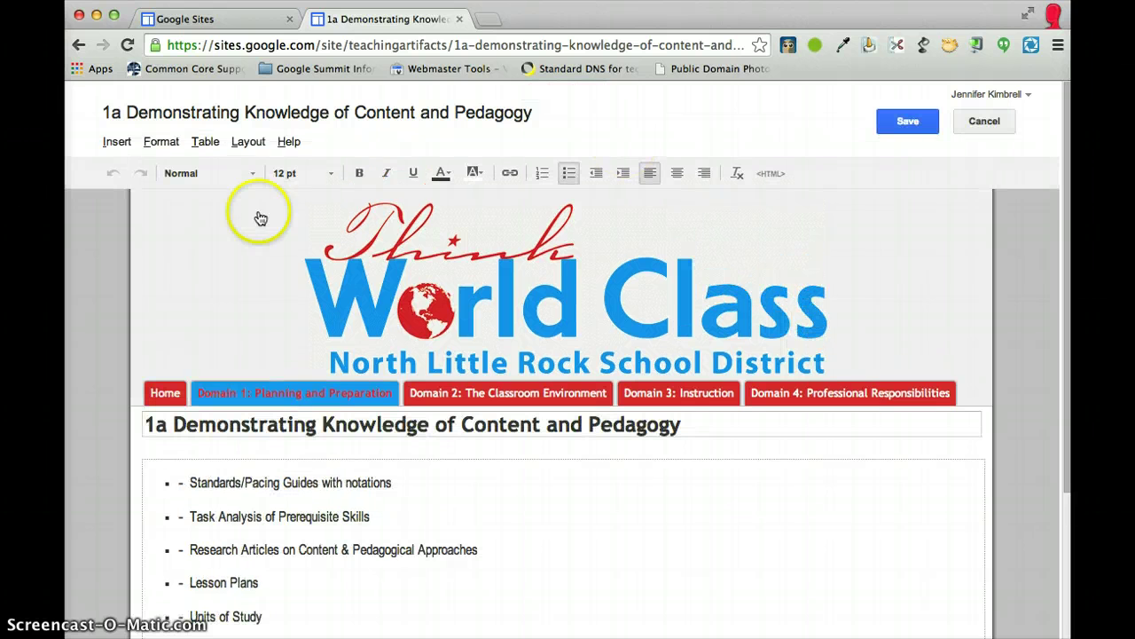
mouse_move(293, 395)
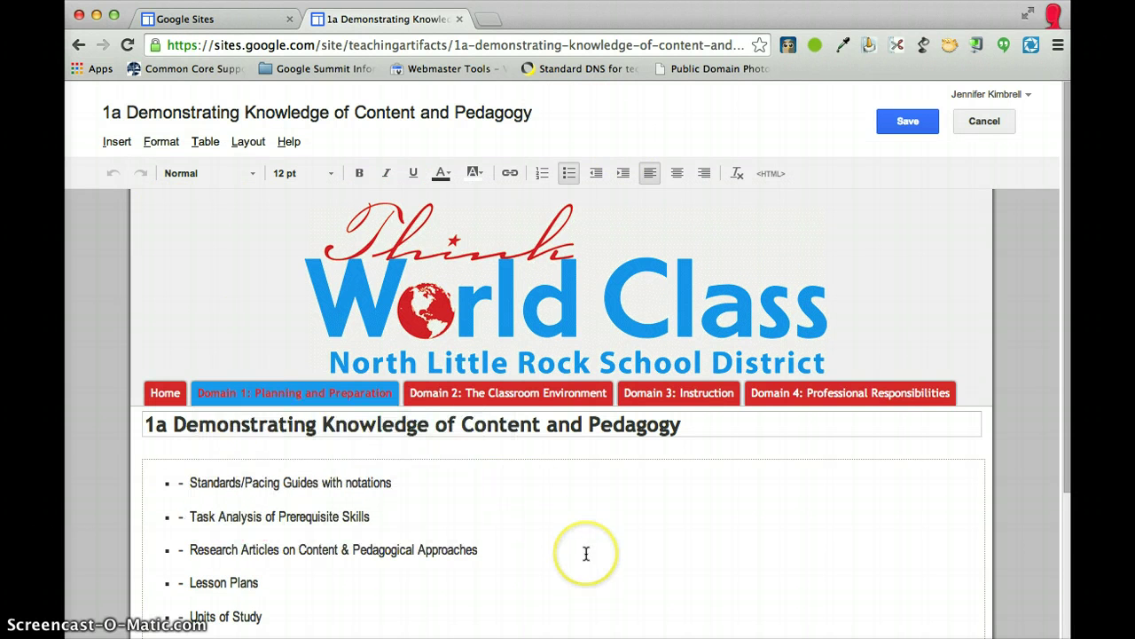
scroll(585, 553, down, 3)
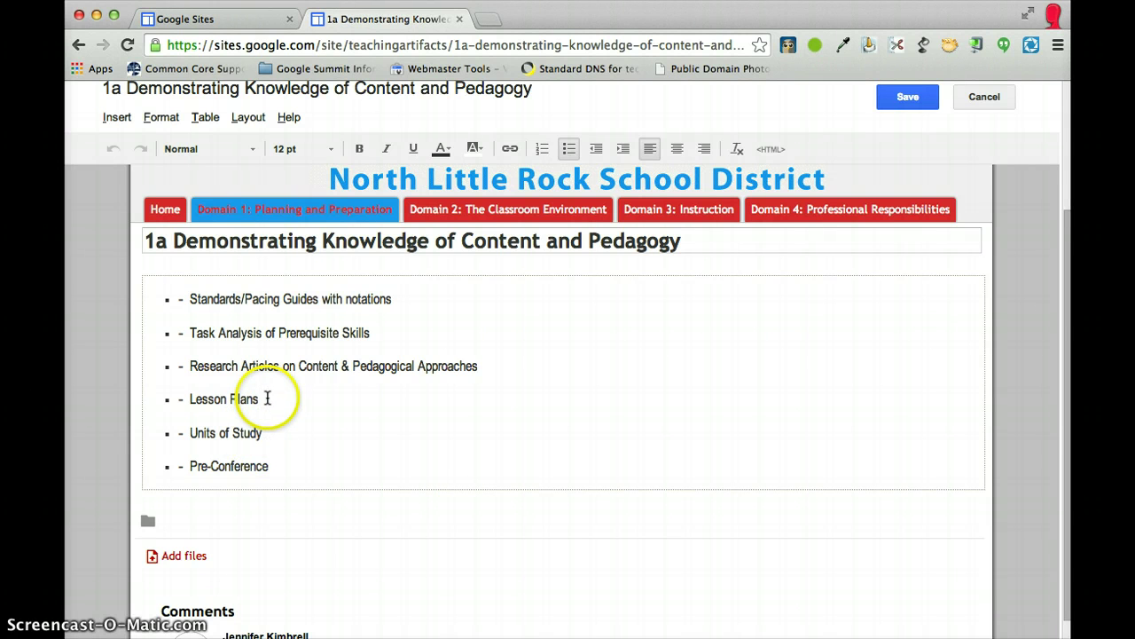
click(267, 398)
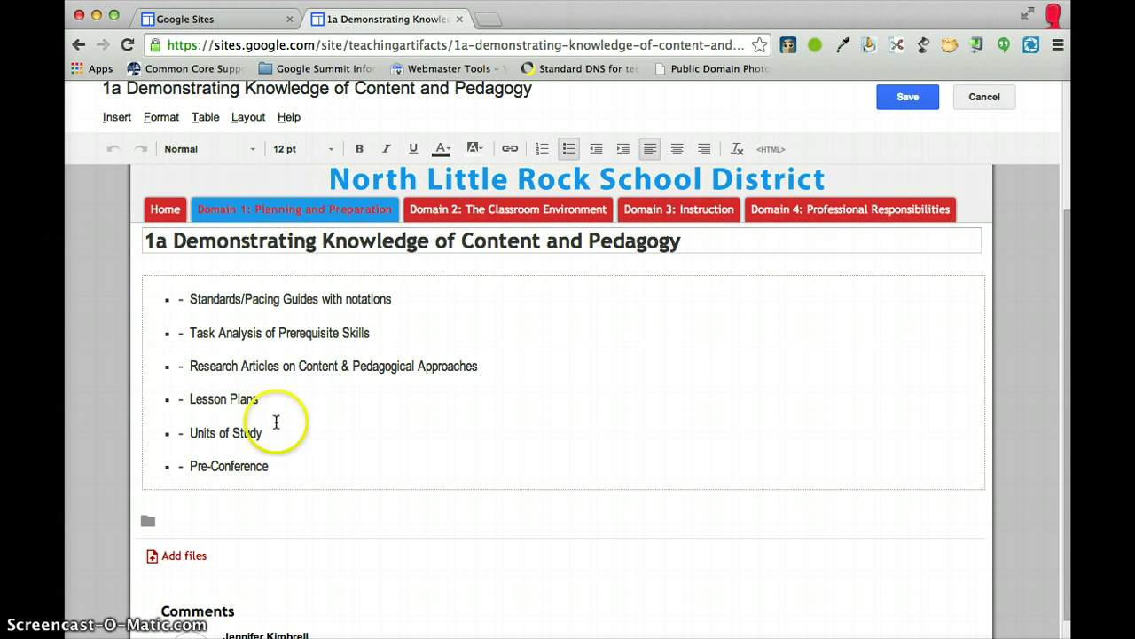
click(284, 465)
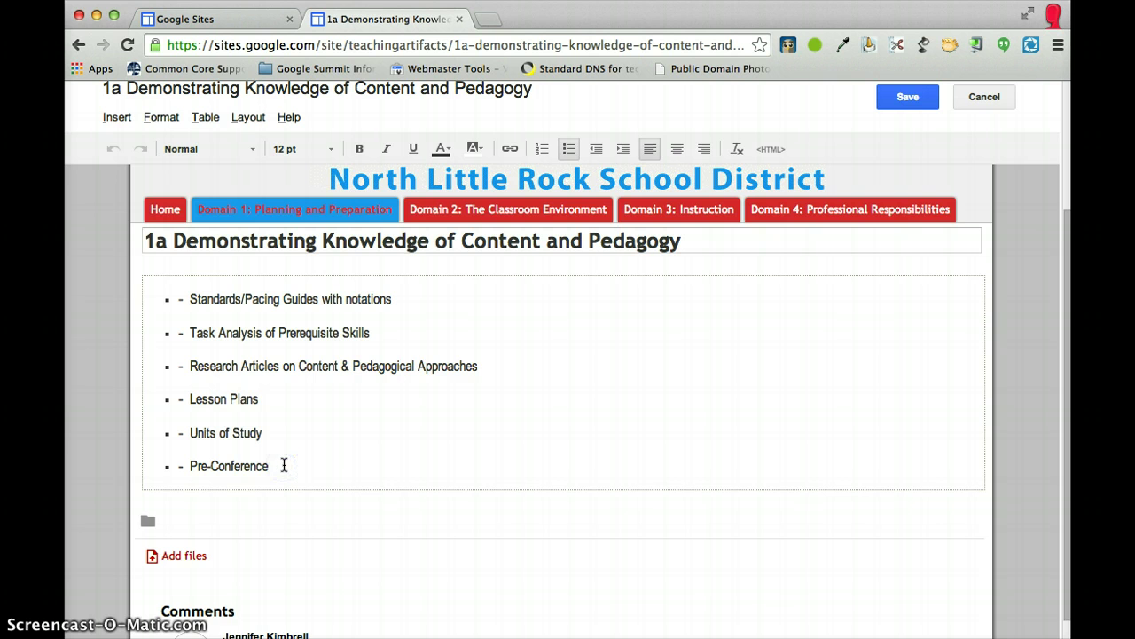
key(Return)
key(Return)
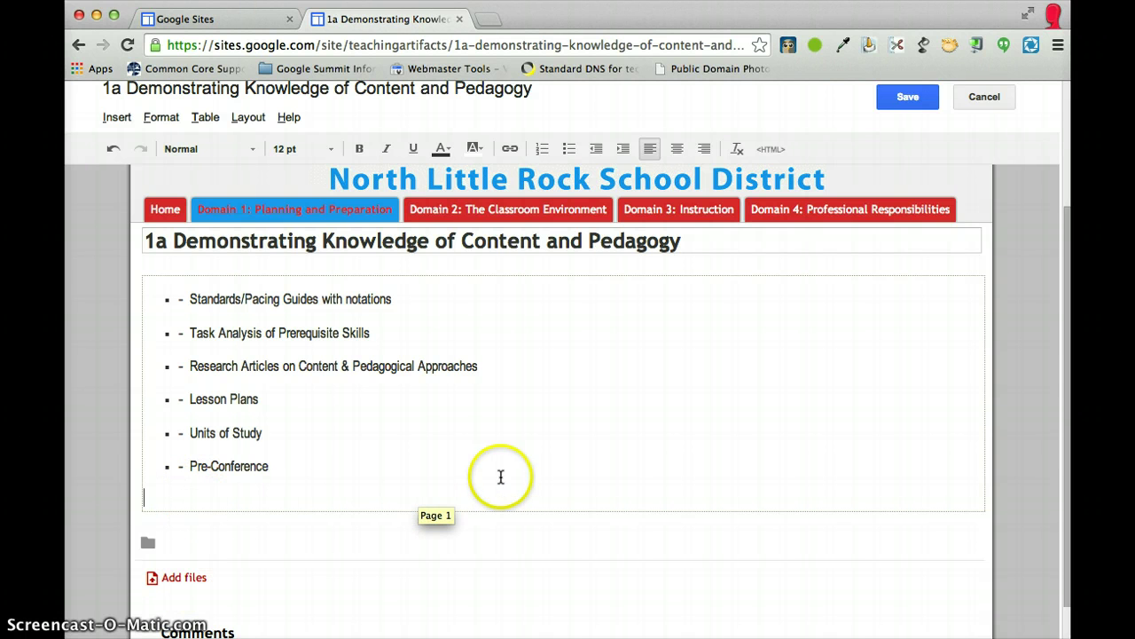
click(233, 500)
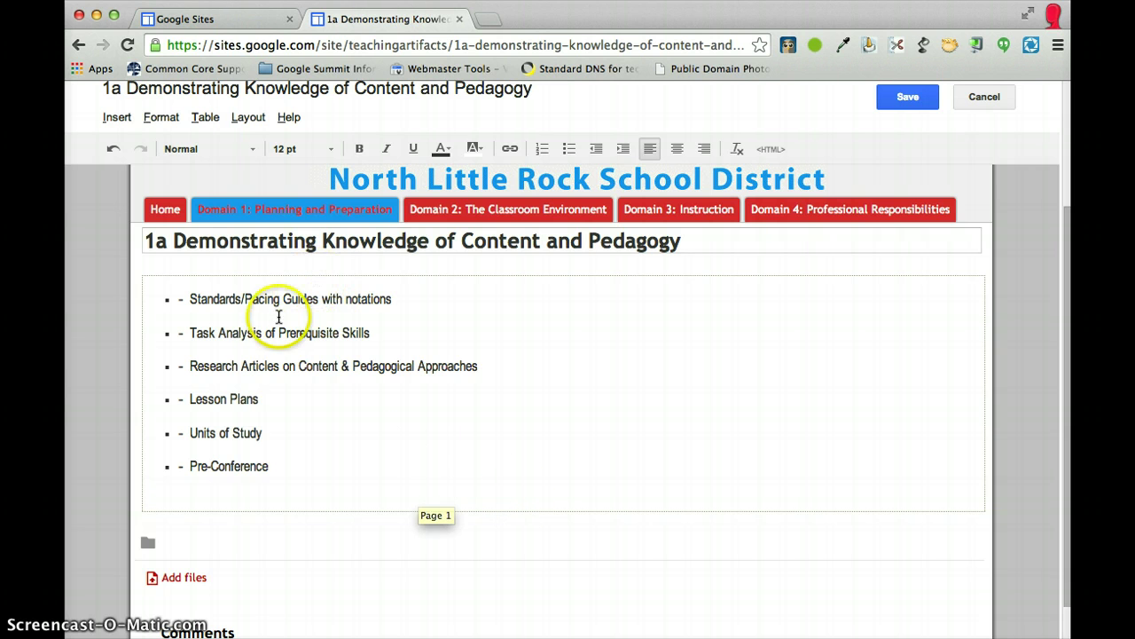
Look through the featured gadgets that can be added to the page, and leave the gallery without adding one
click(114, 117)
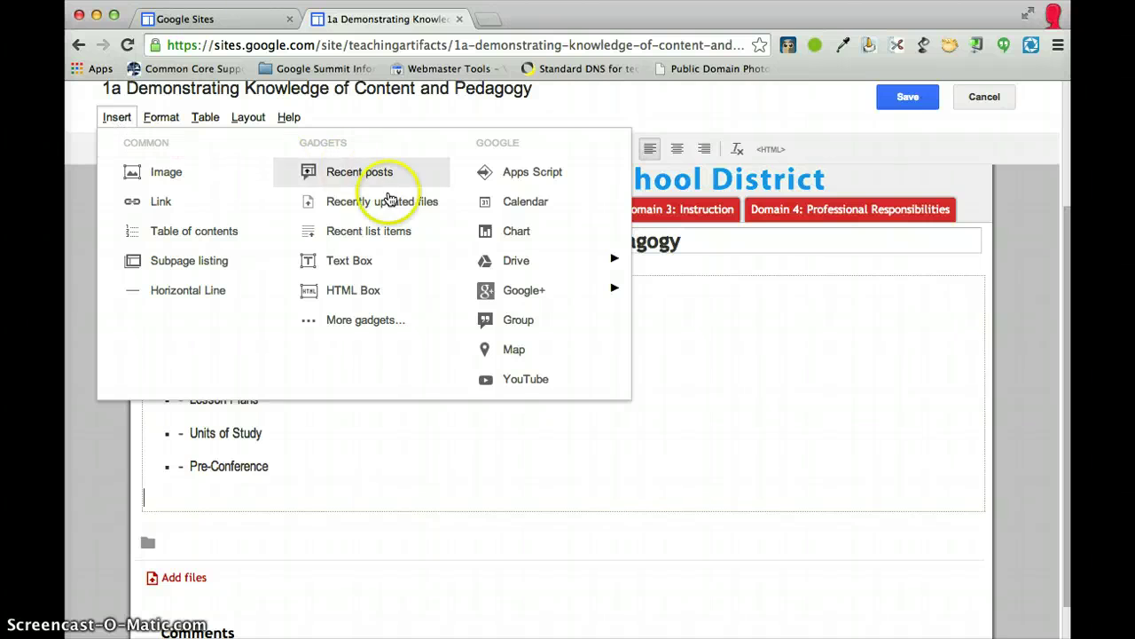
click(388, 321)
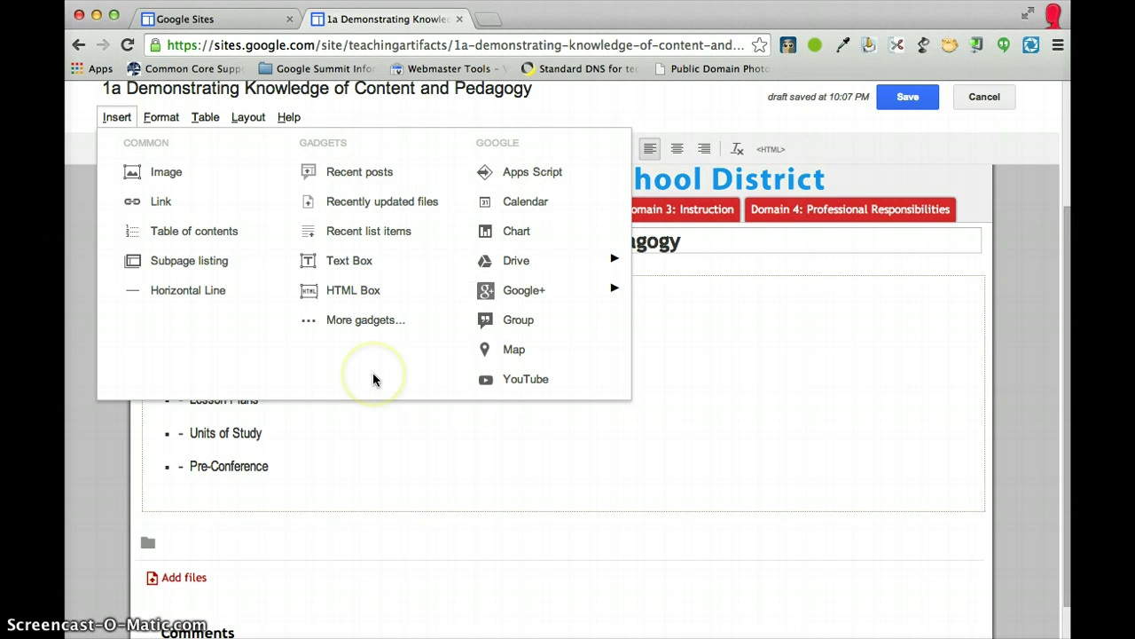
click(355, 323)
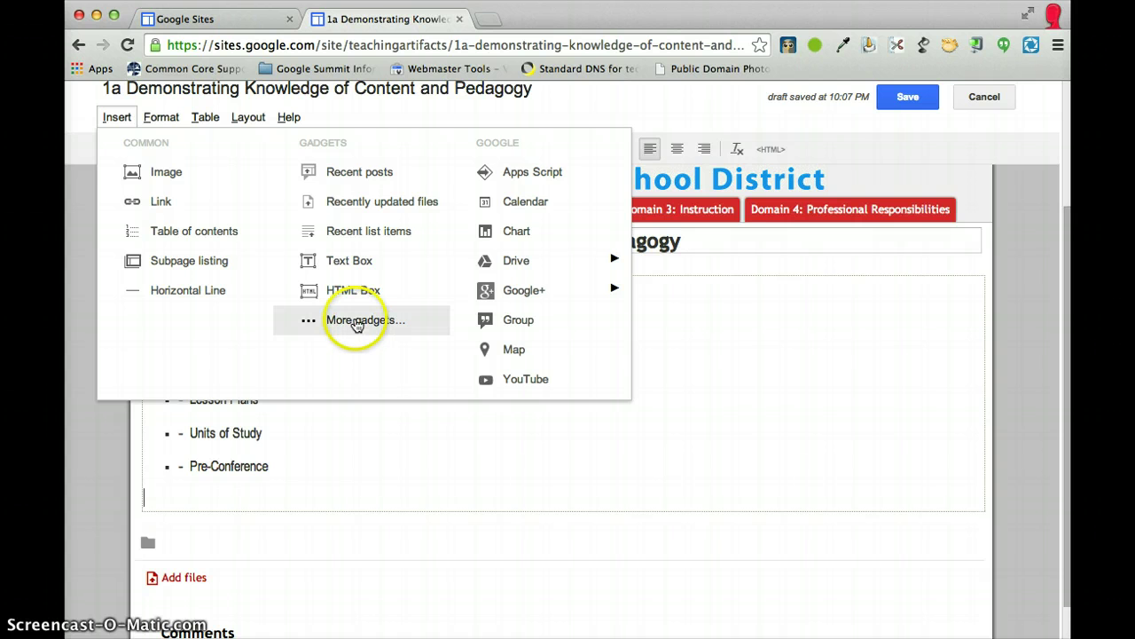
click(355, 322)
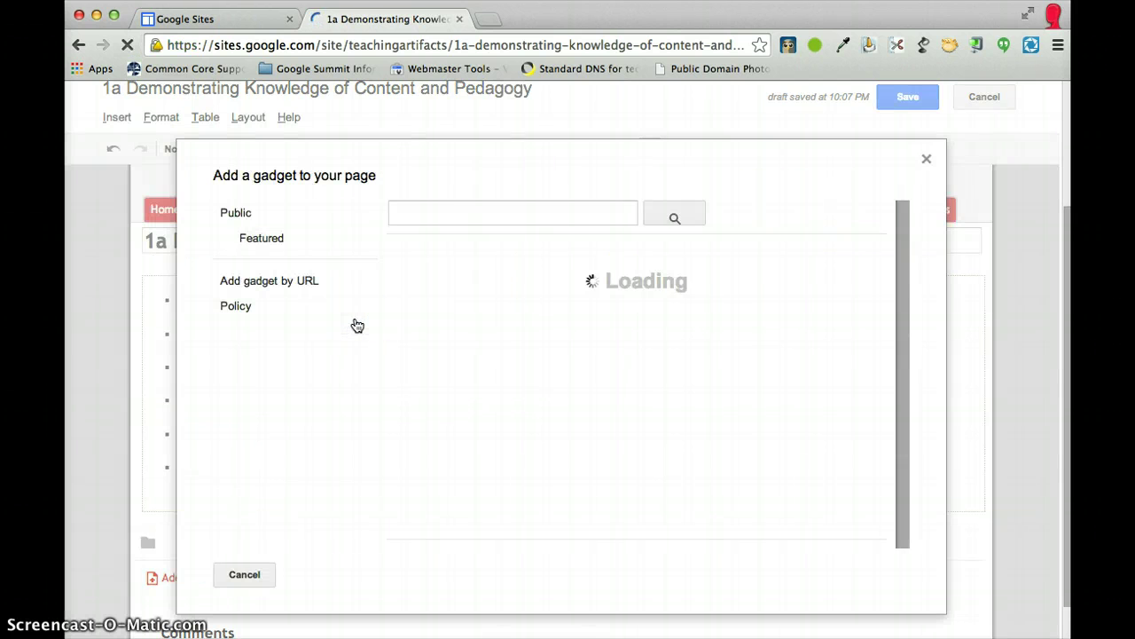
scroll(571, 533, down, 5)
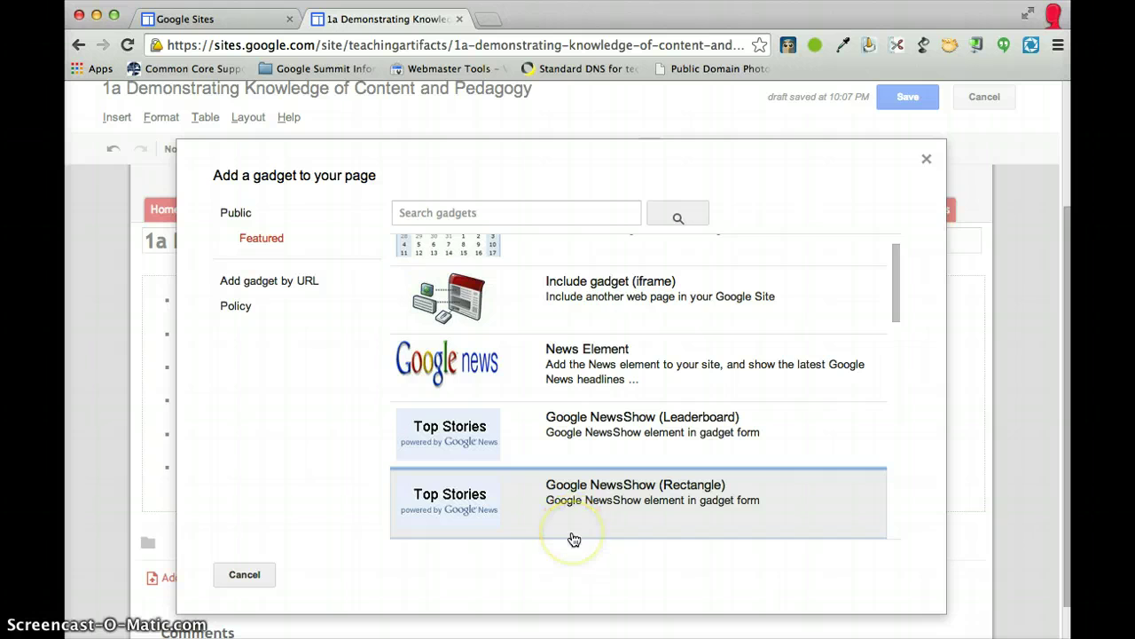
scroll(573, 538, down, 15)
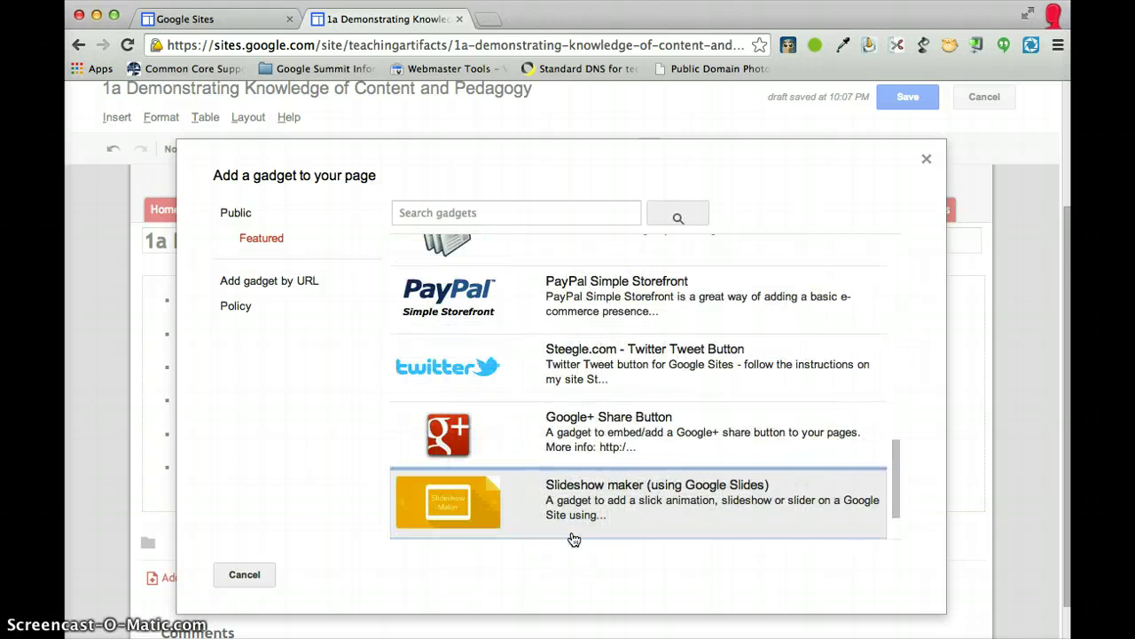
scroll(573, 539, down, 3)
scroll(573, 537, up, 6)
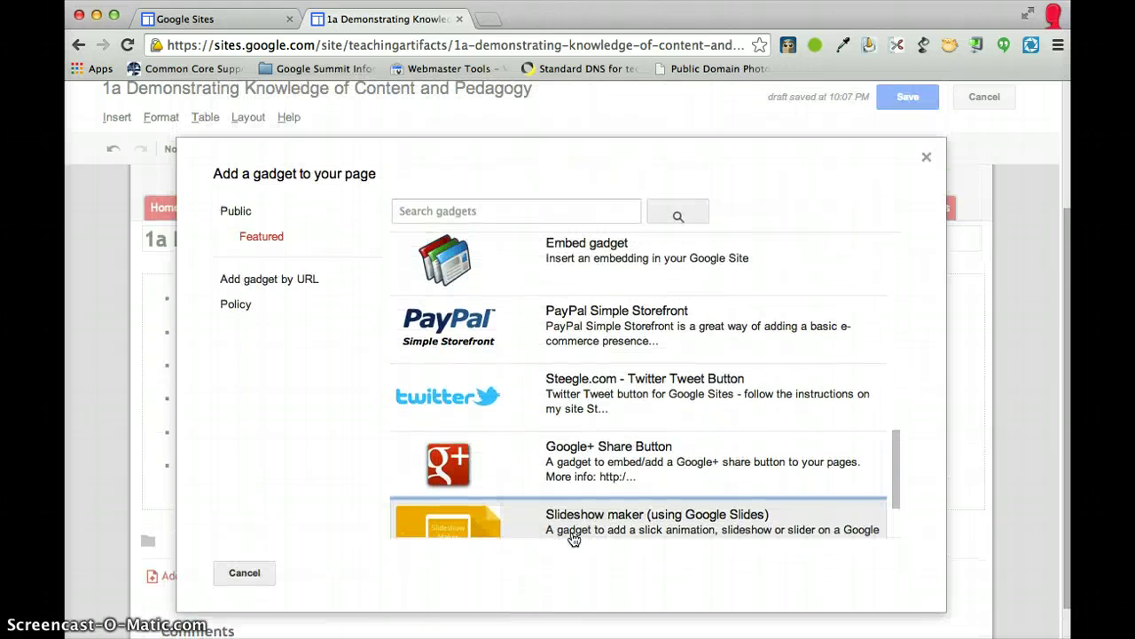
click(321, 553)
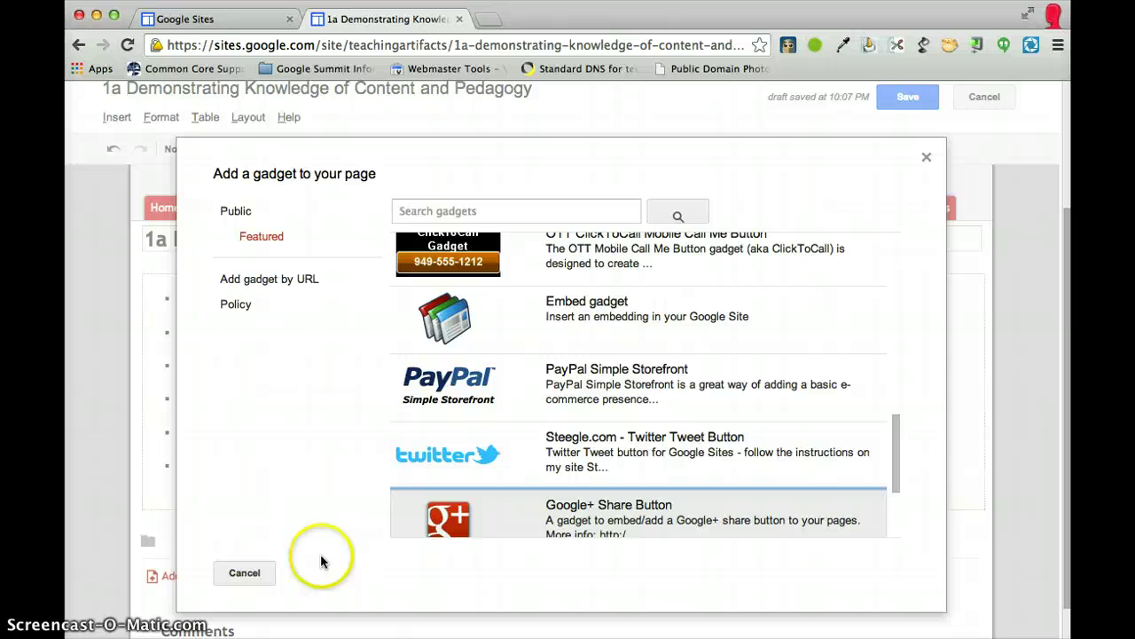
click(244, 573)
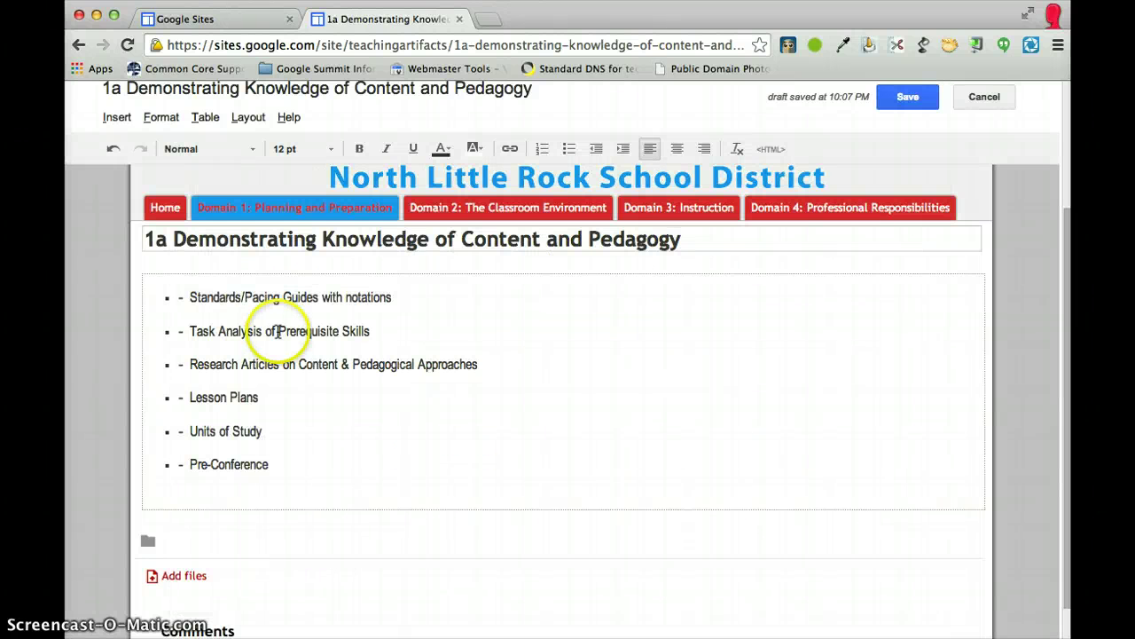
Start inserting a Google Drive document on the empty line below the Pre-Conference item
click(116, 116)
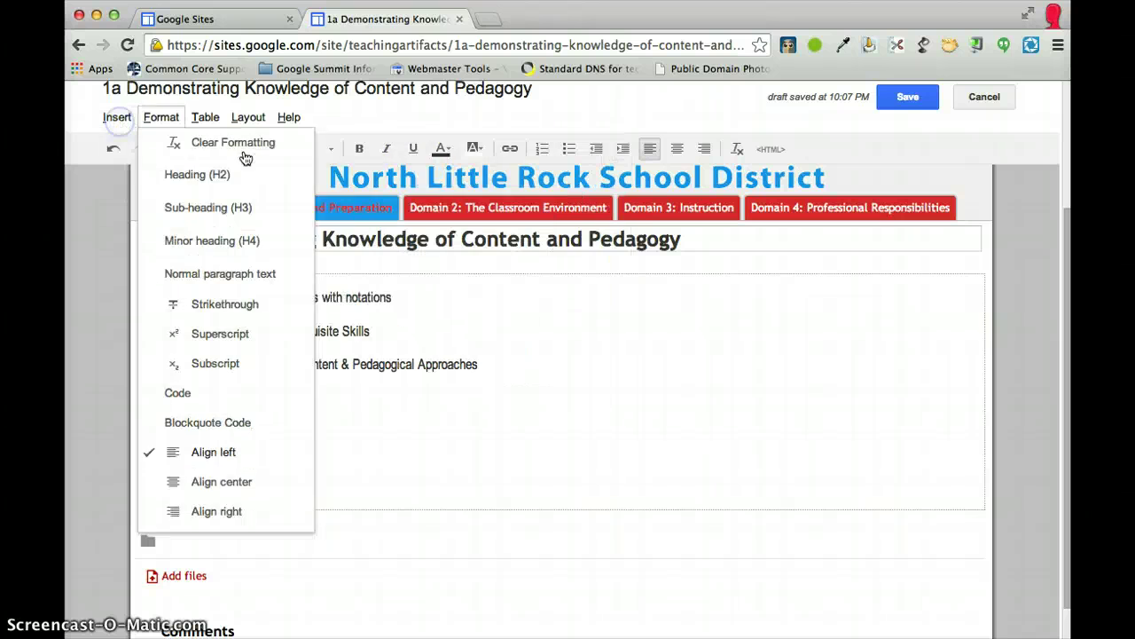
click(301, 148)
click(113, 119)
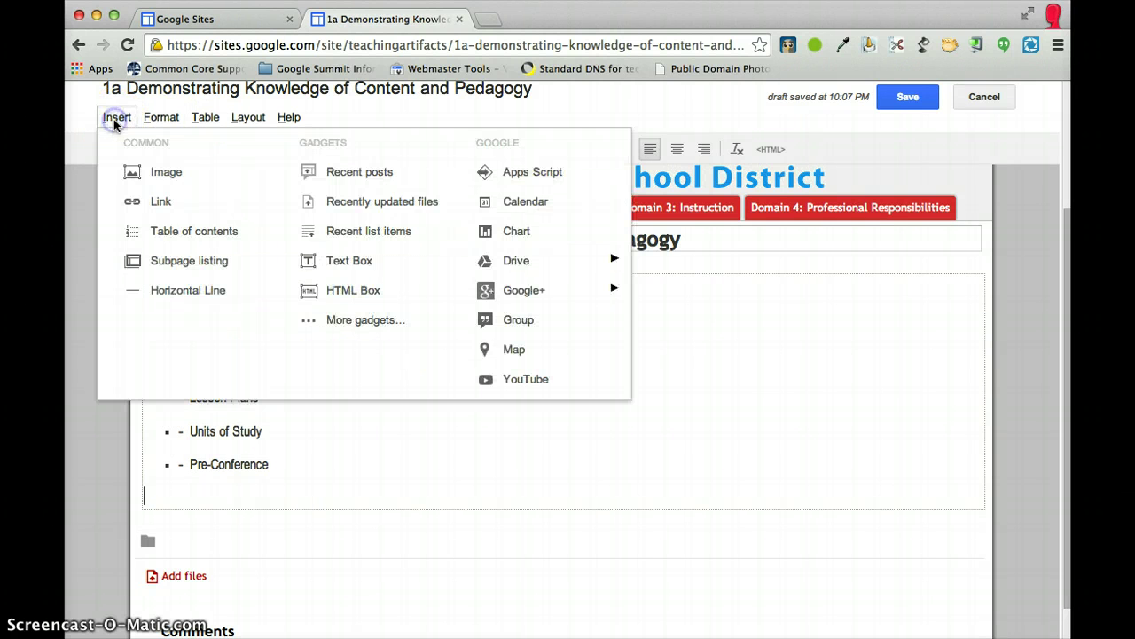
click(124, 122)
click(328, 149)
click(119, 117)
mouse_move(533, 267)
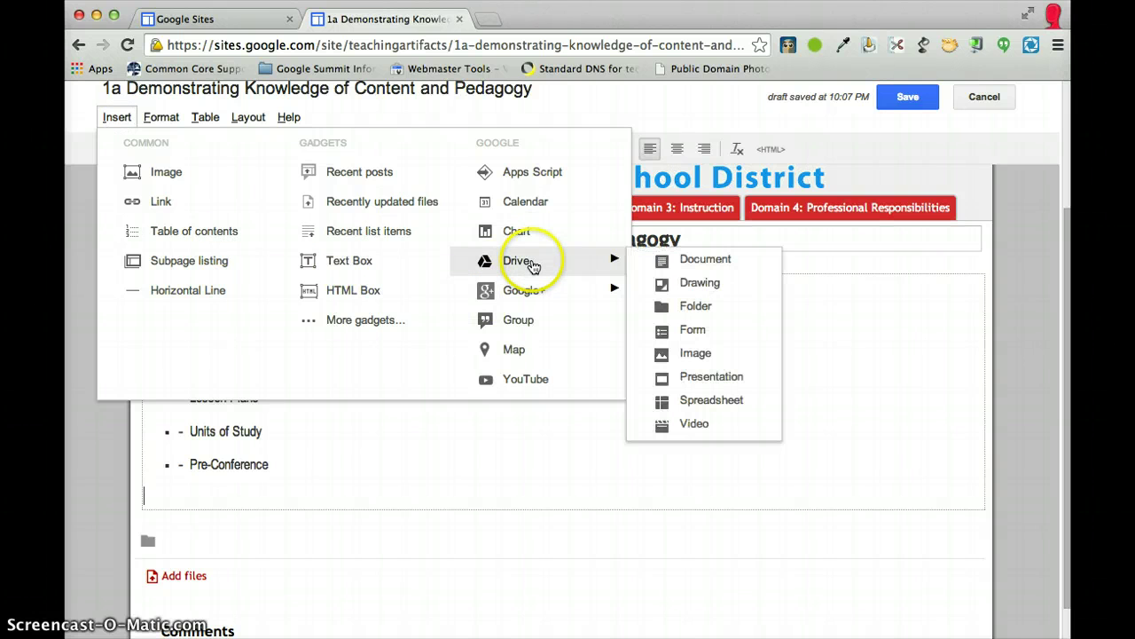
click(701, 264)
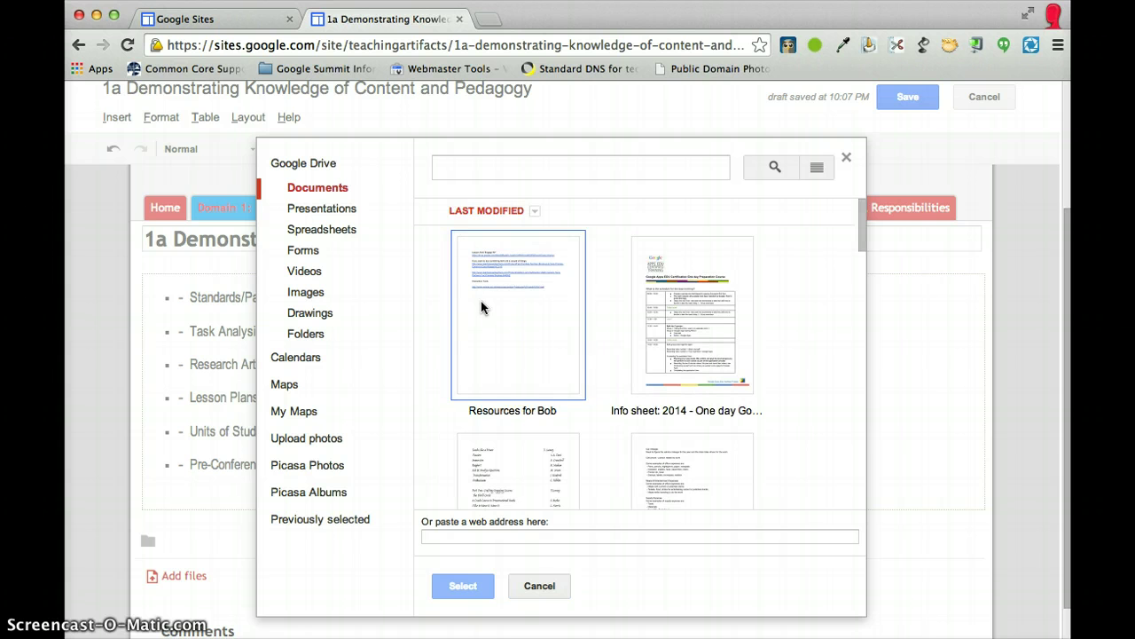
Look through the available Google Drive documents from the most recent to the oldest, and return to the start of the list
click(521, 366)
scroll(596, 408, down, 7)
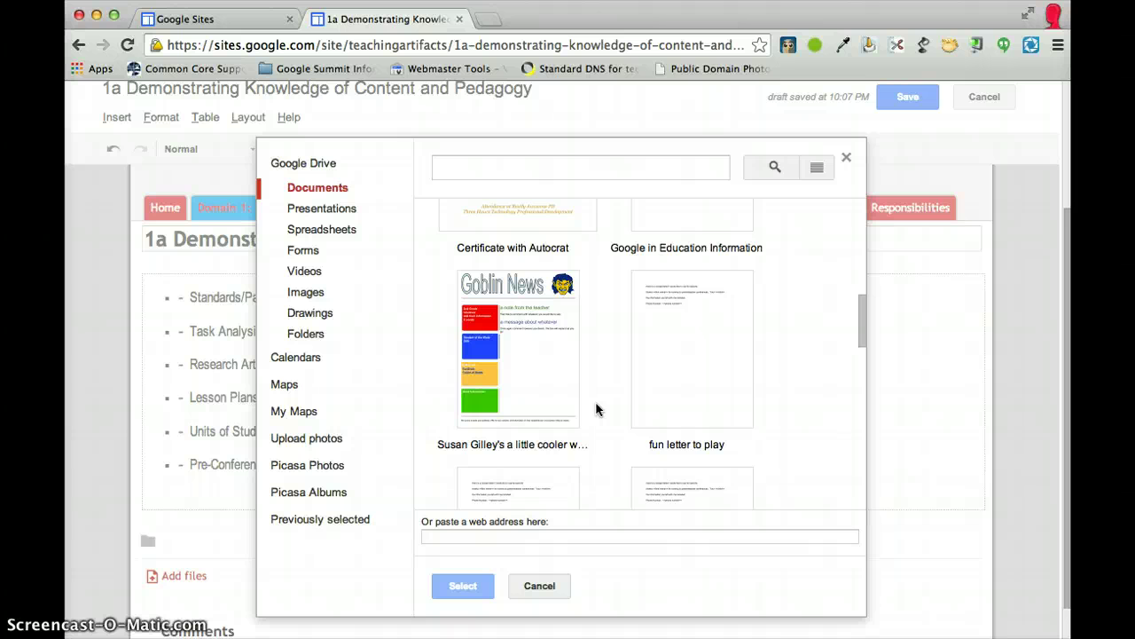
scroll(596, 409, down, 3)
scroll(596, 409, up, 8)
scroll(596, 409, down, 3)
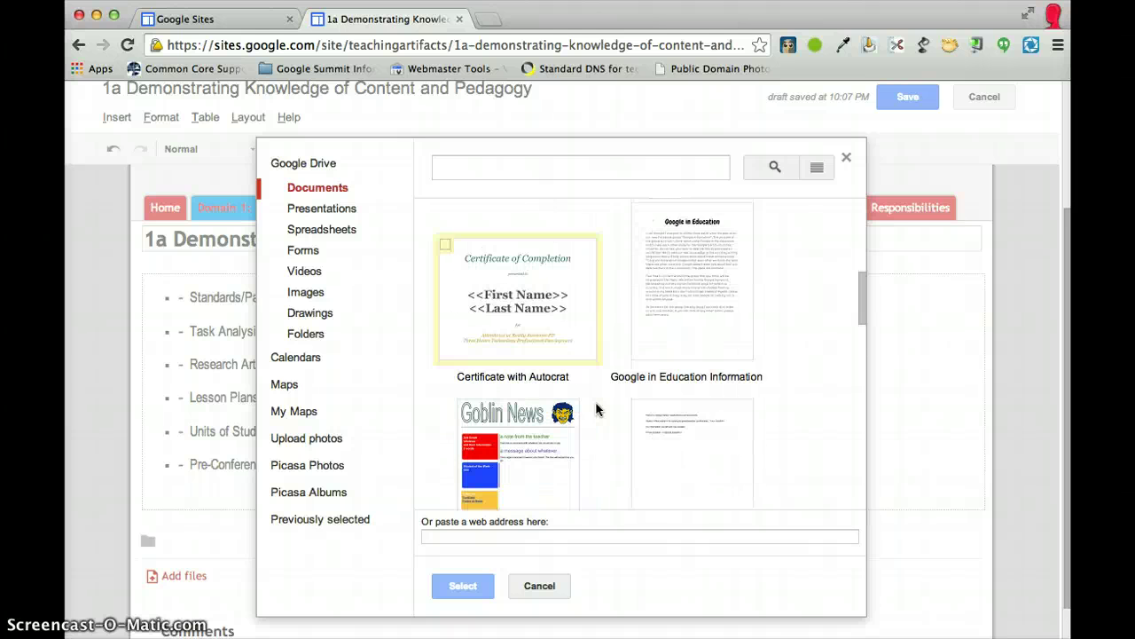
scroll(597, 409, down, 10)
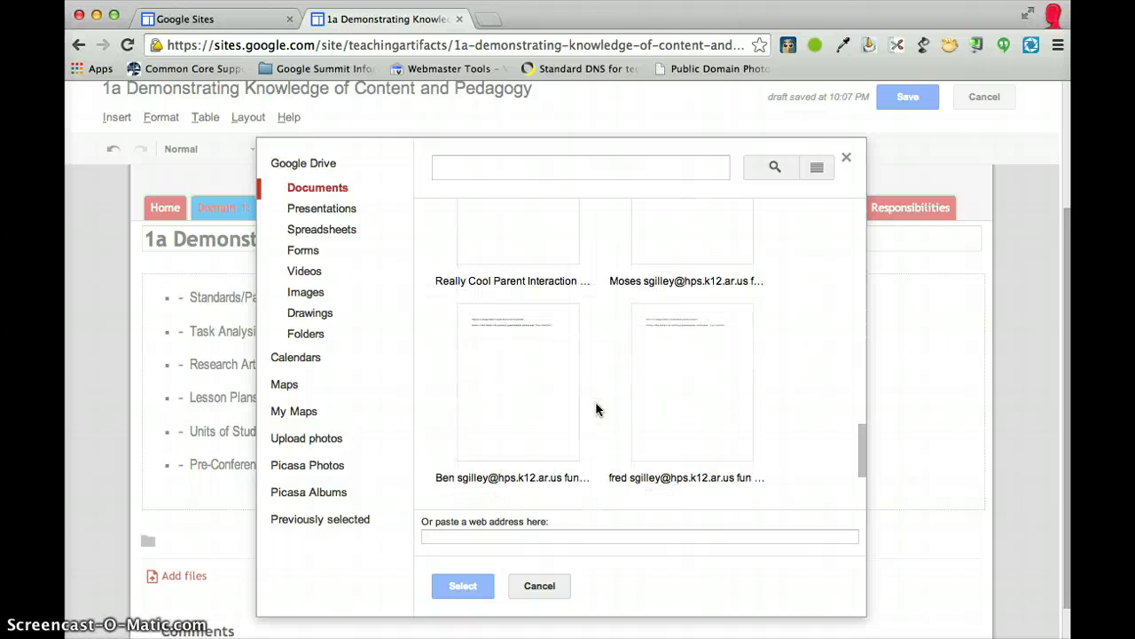
scroll(603, 431, down, 4)
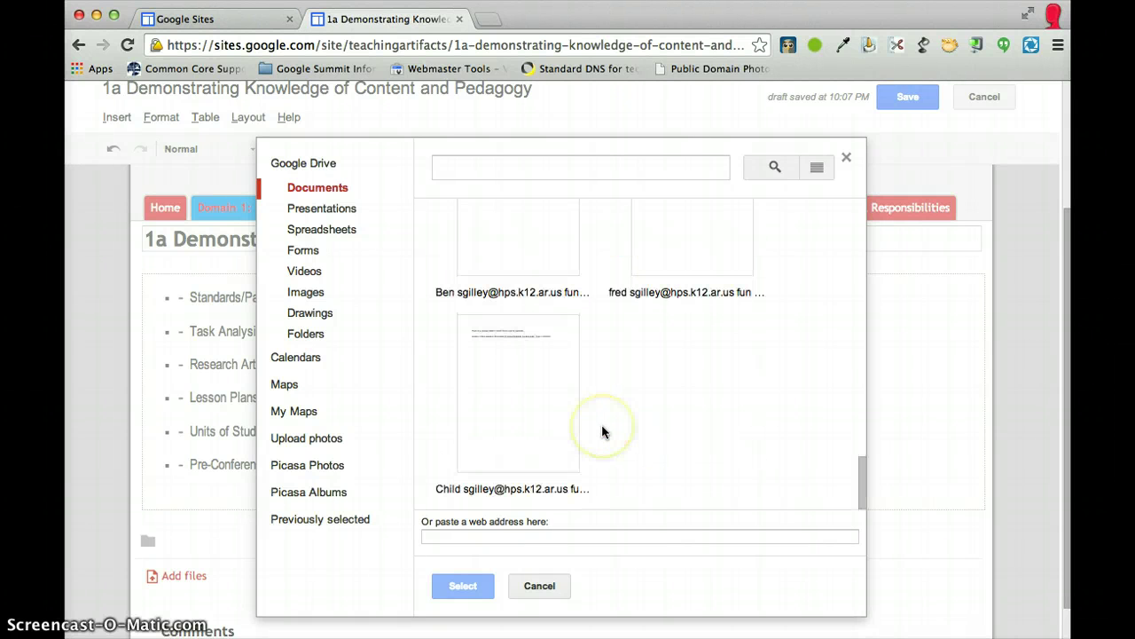
scroll(601, 431, up, 1)
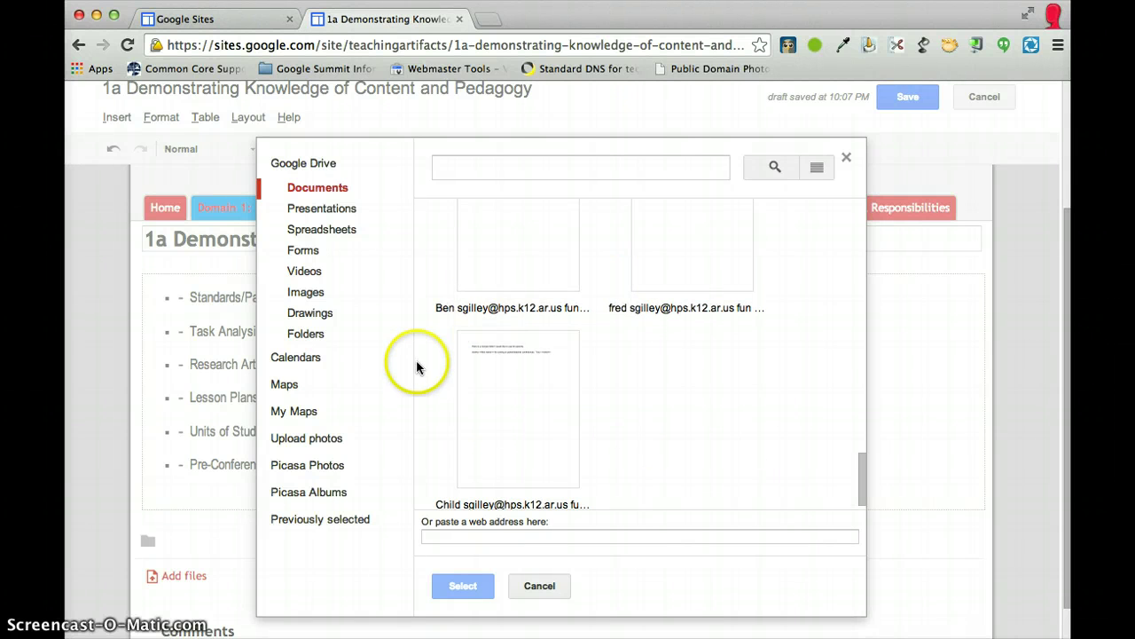
scroll(524, 355, up, 15)
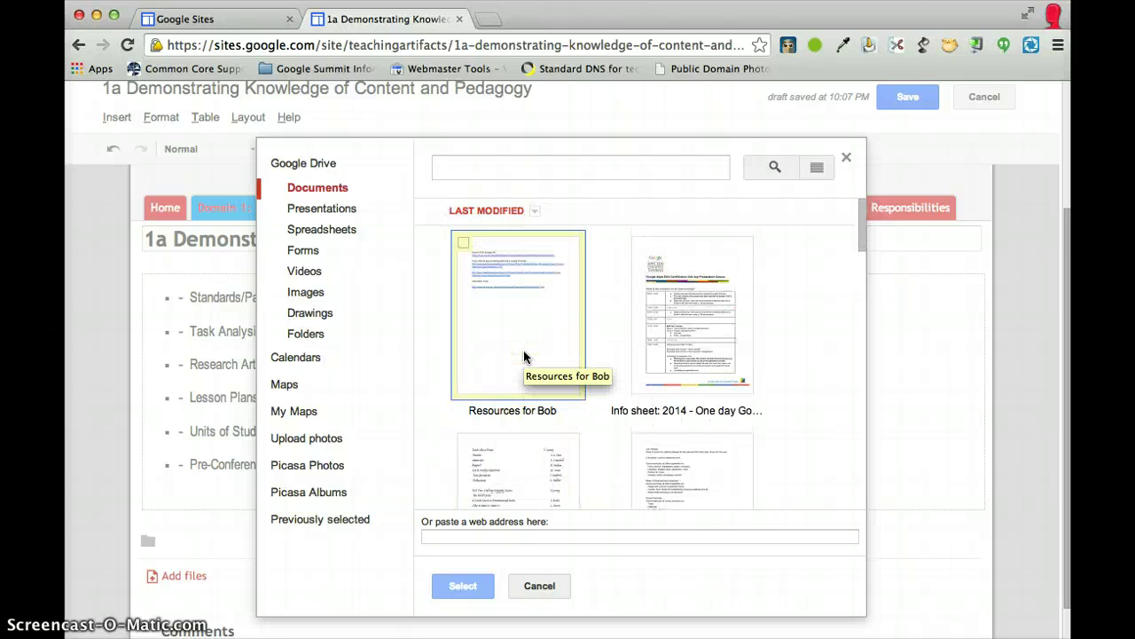
Insert the "Resources for Bob" document with its border and title included, a height of 600 pixels and full width
click(523, 355)
click(463, 585)
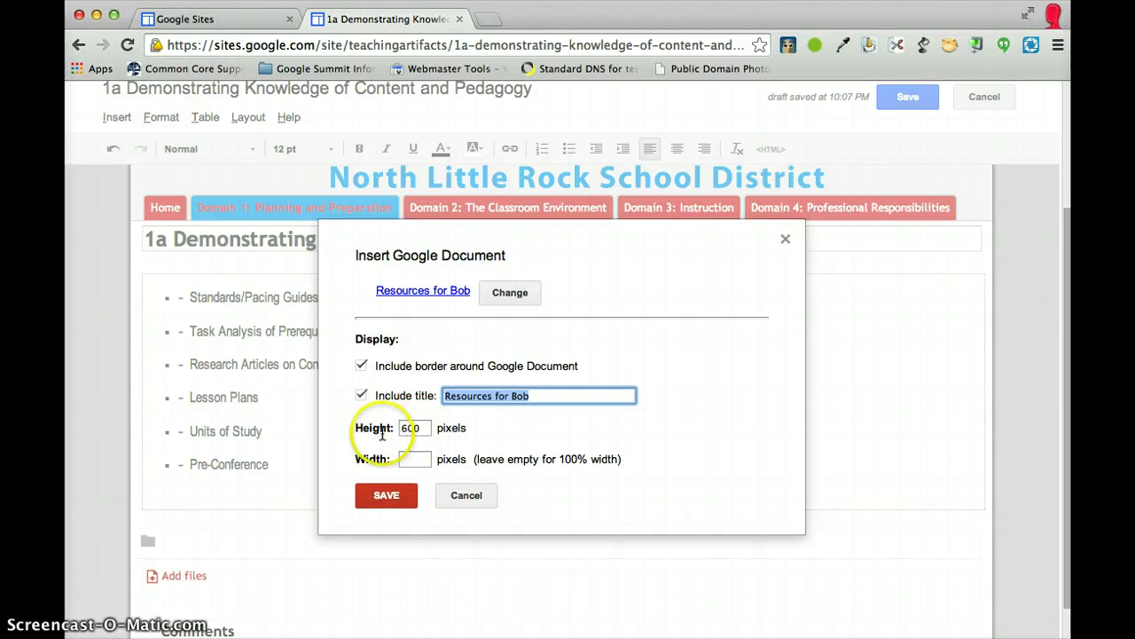
click(392, 499)
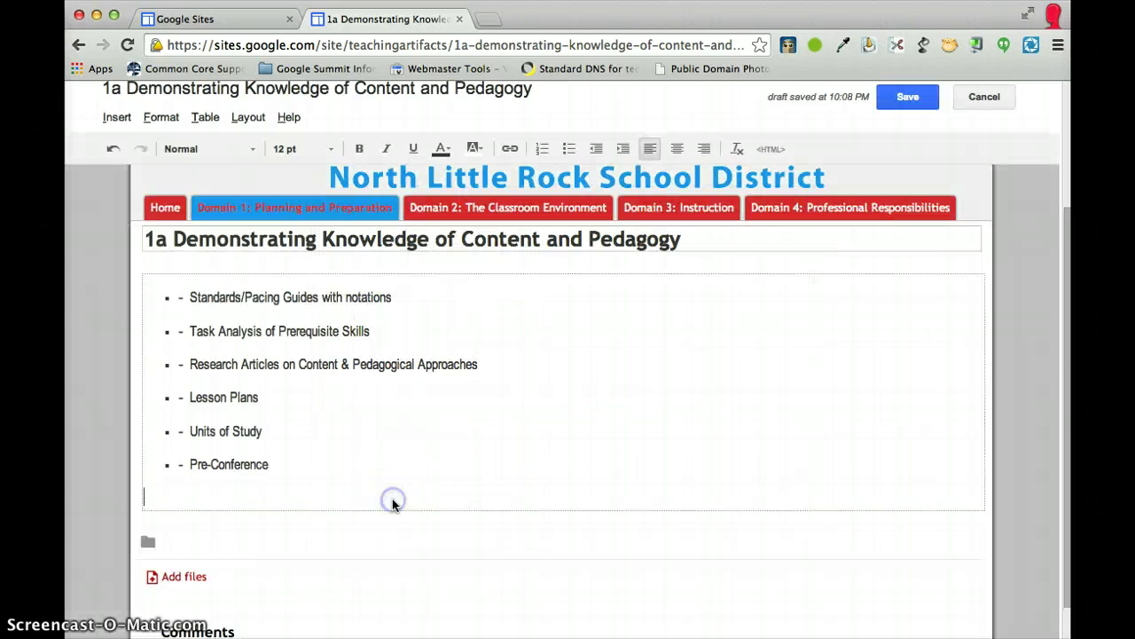
Center the embedded "Resources for Bob" document on the page and save the page
scroll(393, 504, down, 5)
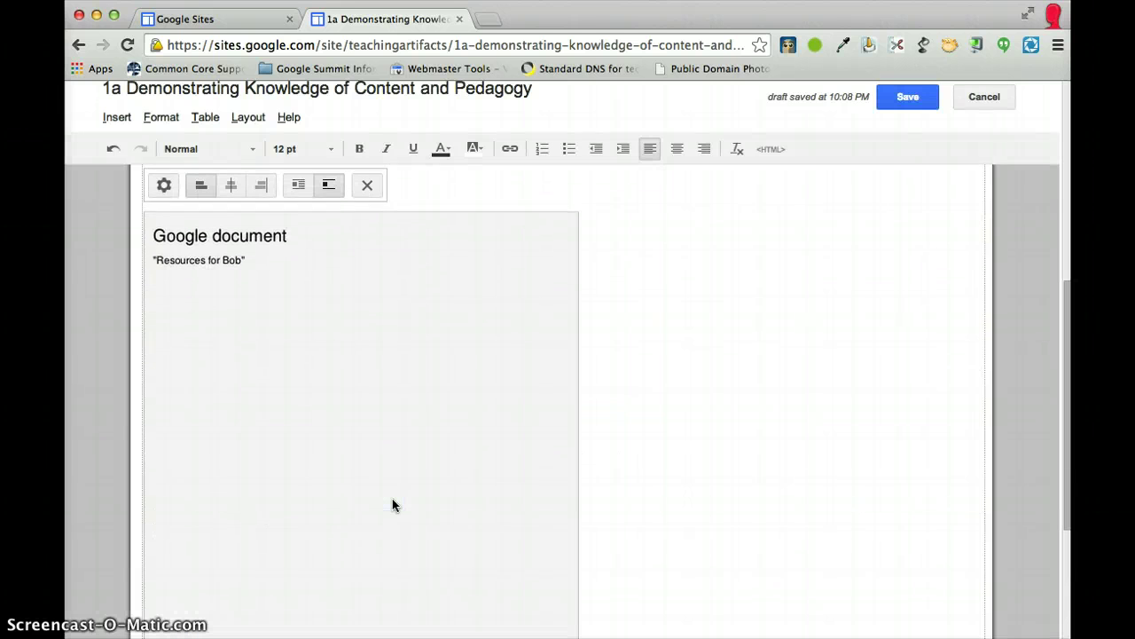
scroll(392, 504, up, 5)
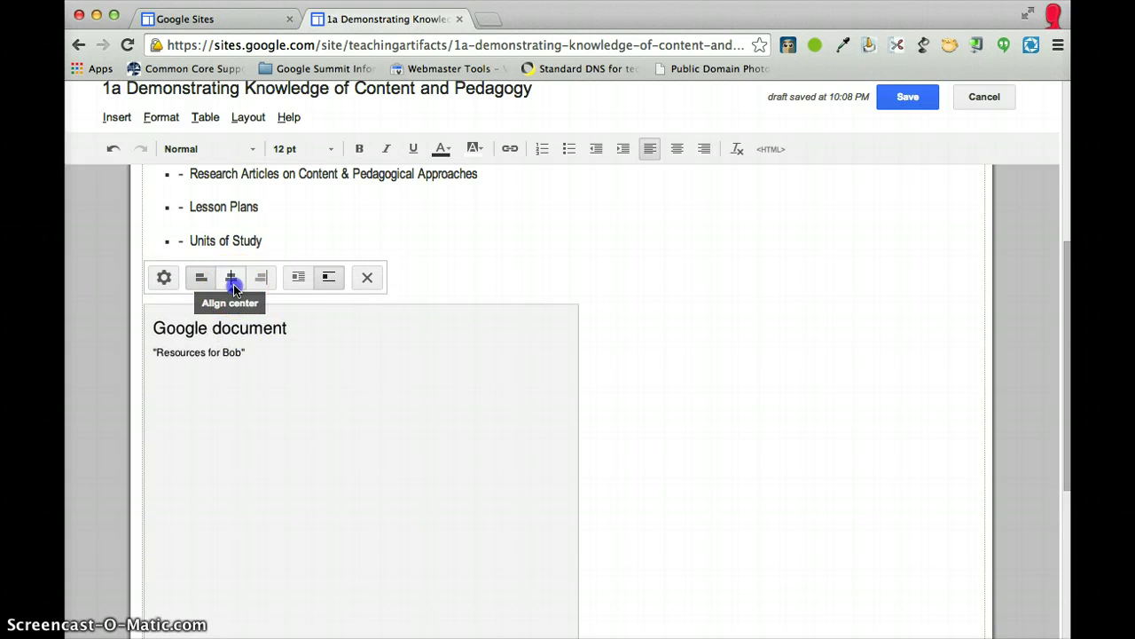
click(235, 284)
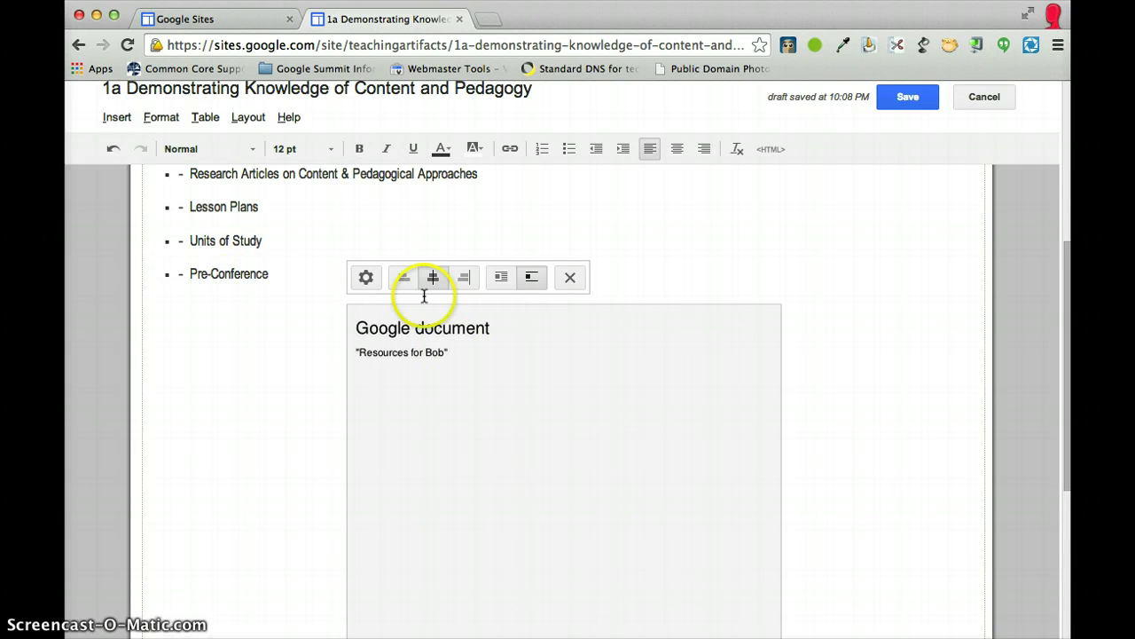
click(908, 97)
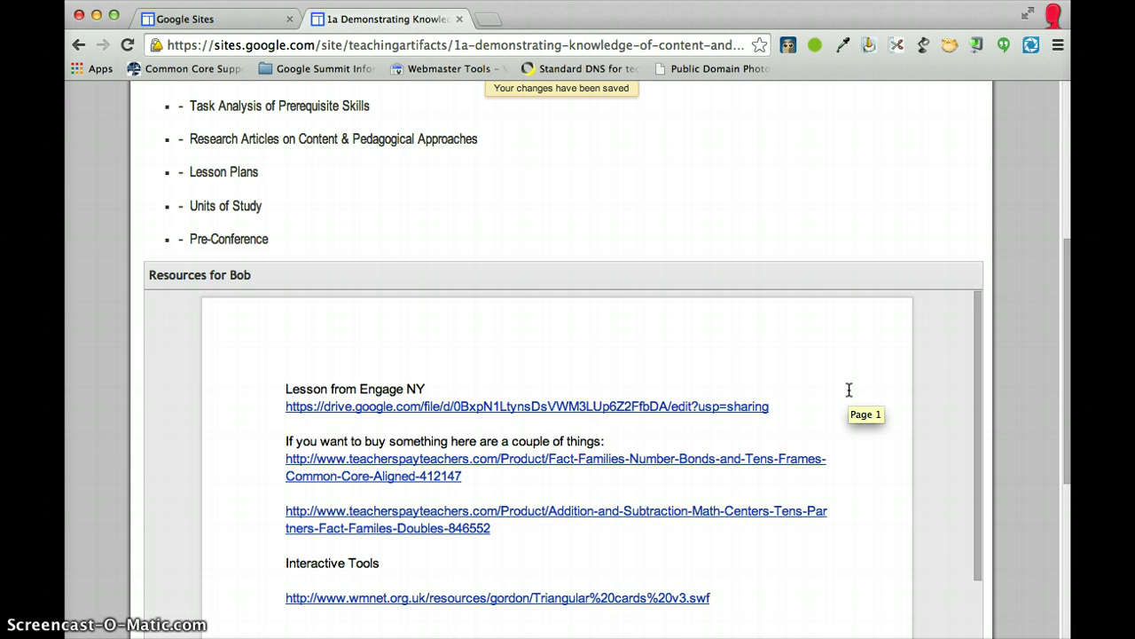
Review the saved 1a page and read through the embedded document down to its link for opening the original
scroll(852, 388, down, 3)
scroll(852, 387, up, 6)
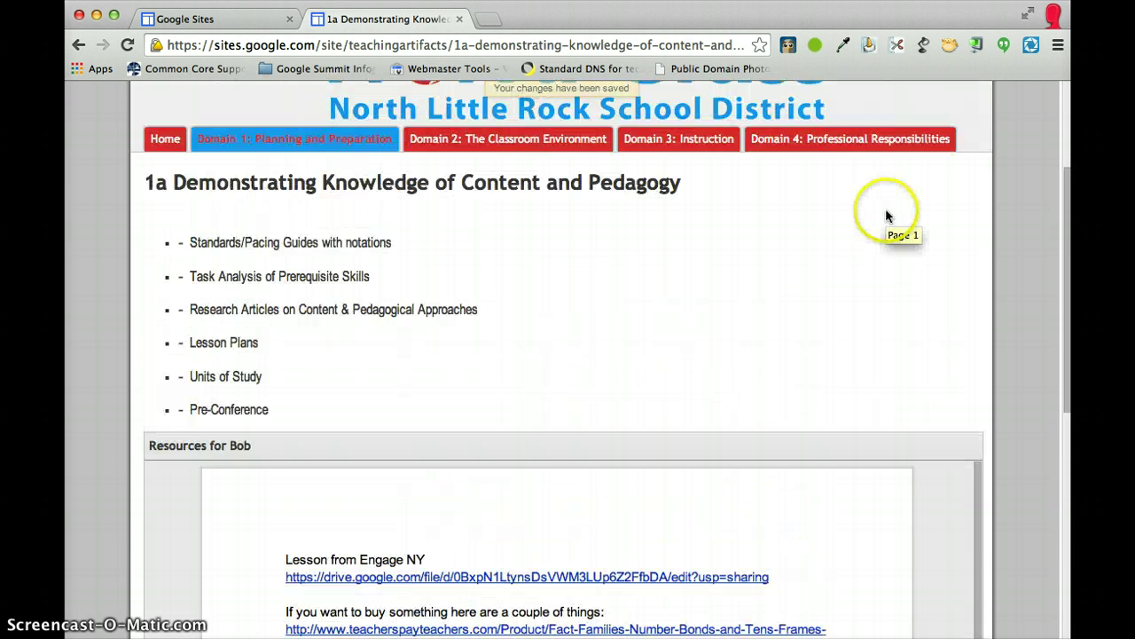
scroll(878, 216, up, 3)
mouse_move(900, 346)
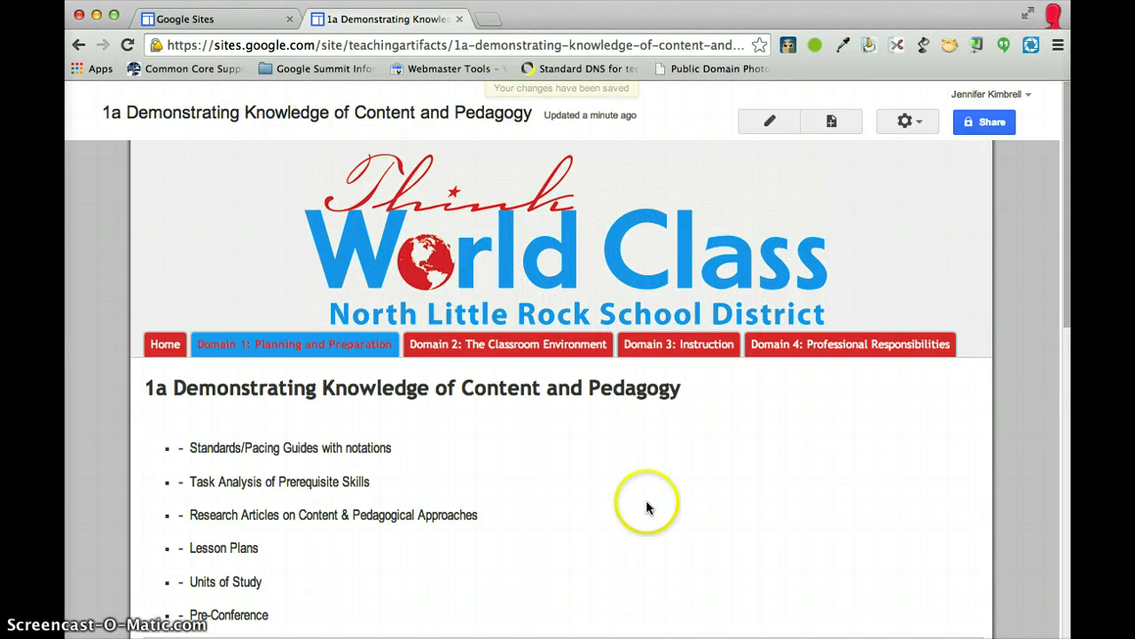
scroll(647, 506, down, 3)
scroll(913, 566, down, 3)
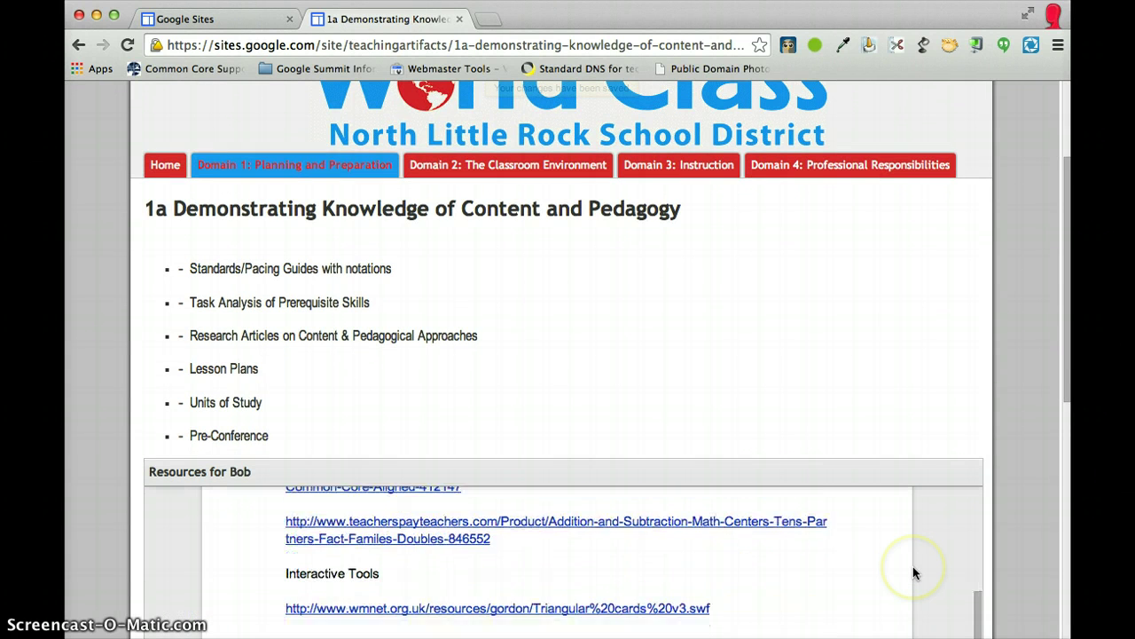
scroll(913, 566, up, 5)
scroll(896, 456, down, 3)
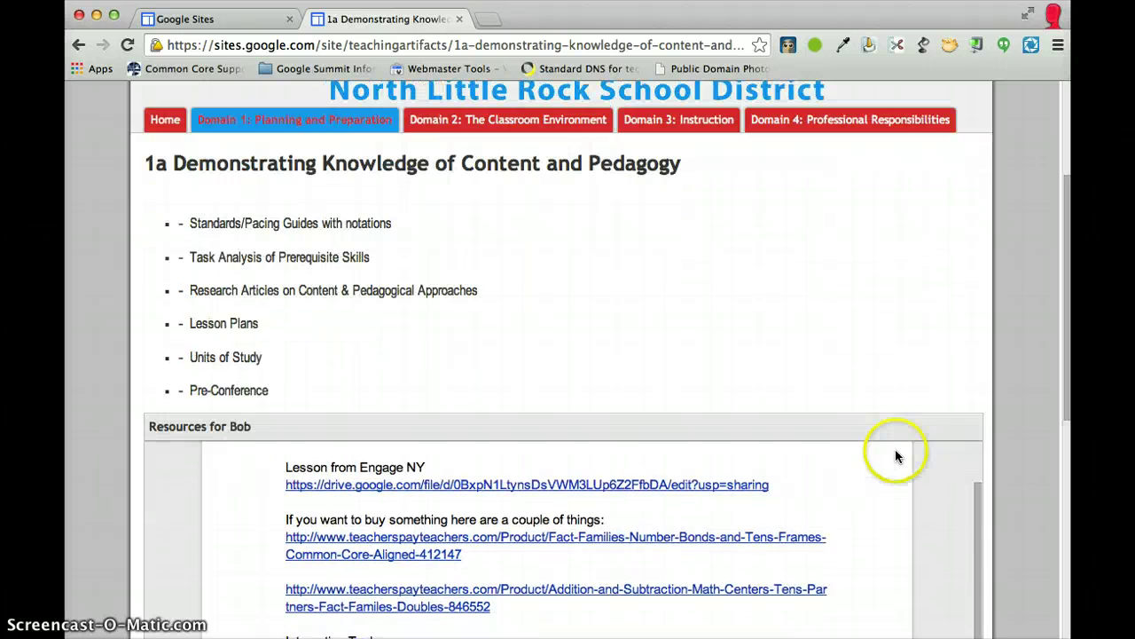
scroll(989, 483, down, 4)
scroll(989, 482, down, 2)
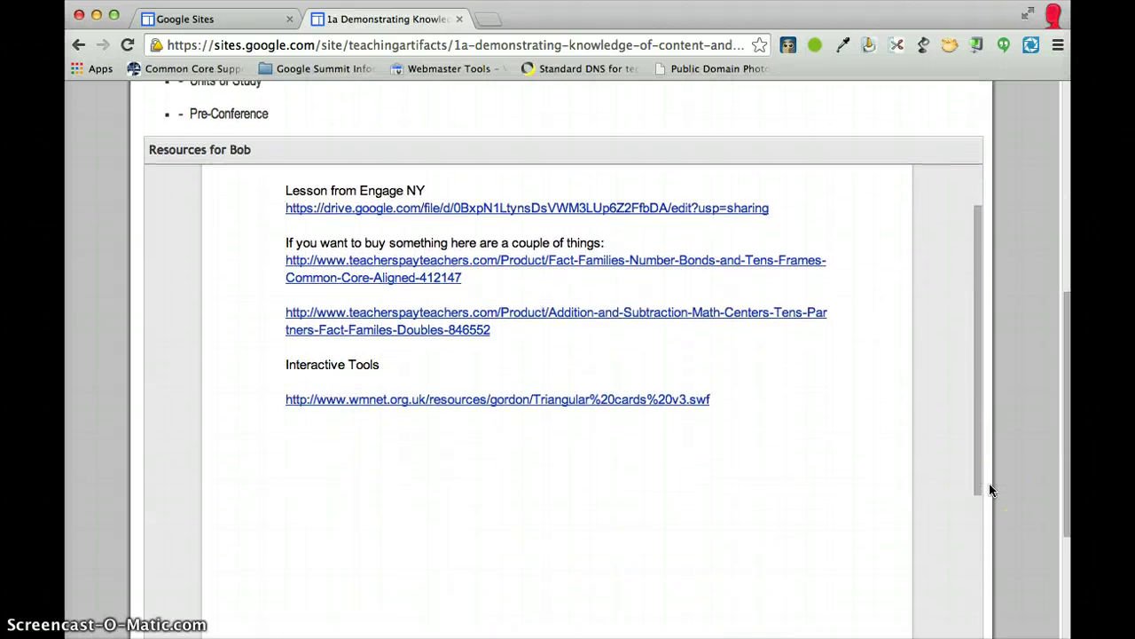
click(719, 467)
scroll(718, 467, down, 4)
scroll(718, 467, up, 4)
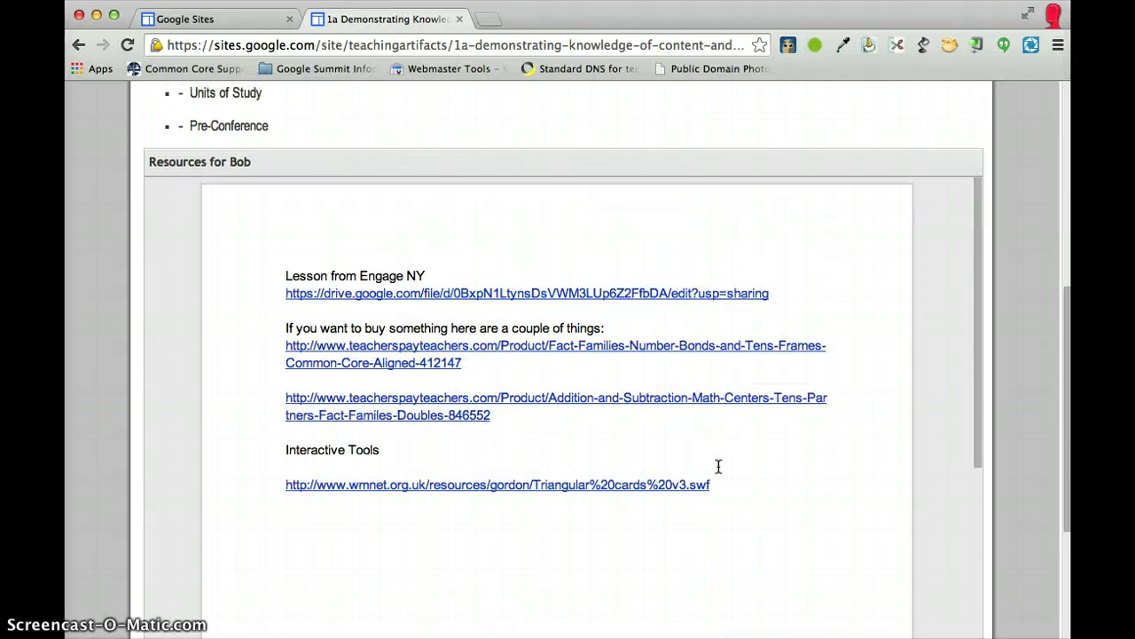
scroll(718, 467, up, 3)
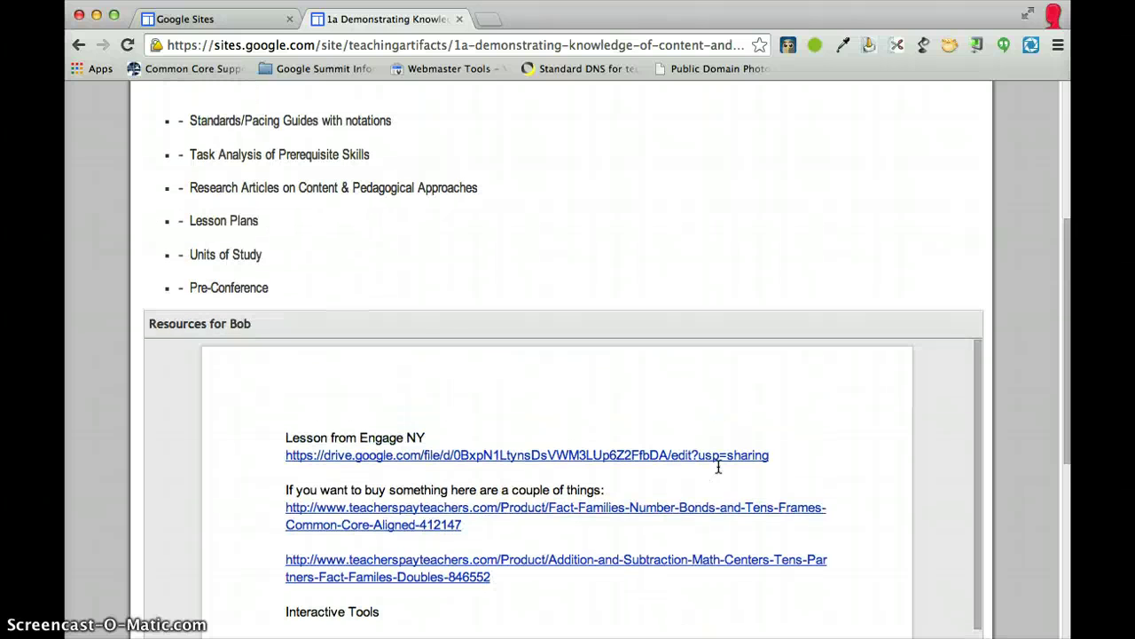
scroll(718, 466, down, 10)
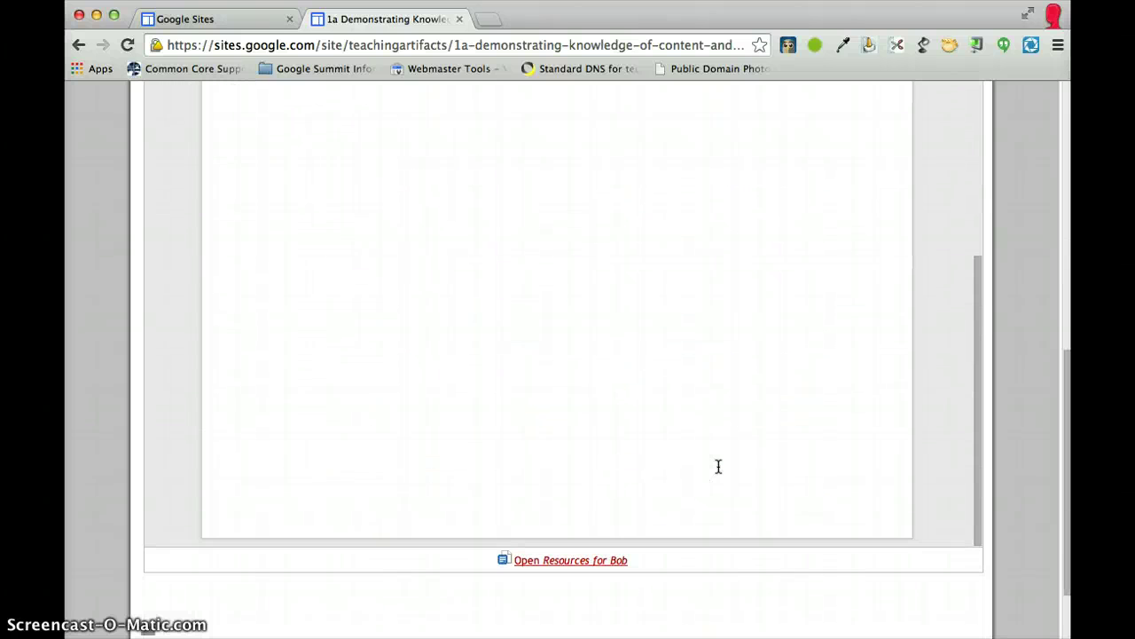
scroll(719, 466, up, 6)
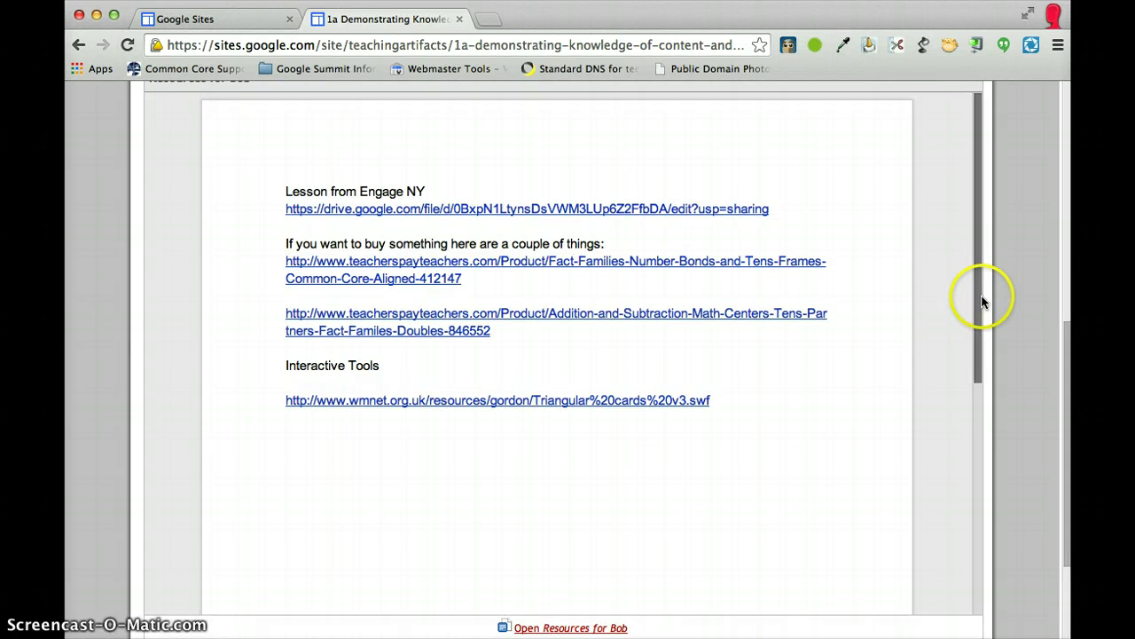
scroll(979, 301, up, 2)
scroll(981, 301, up, 7)
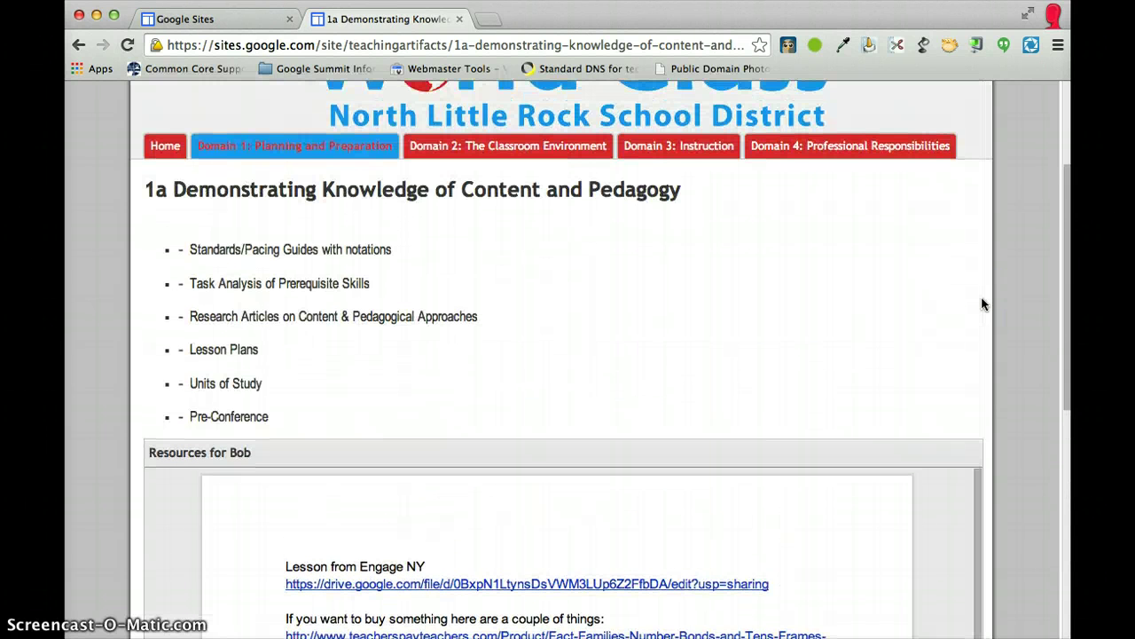
scroll(982, 302, down, 5)
scroll(981, 302, up, 5)
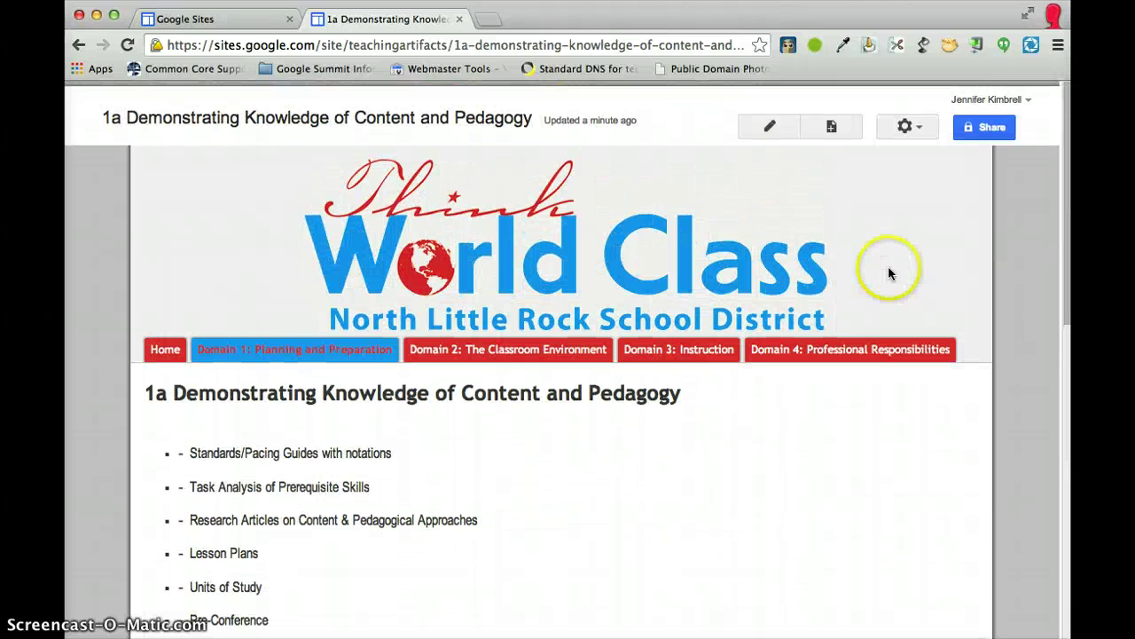
Open the 1a page for editing again and start adding a file attachment below the page content
click(769, 122)
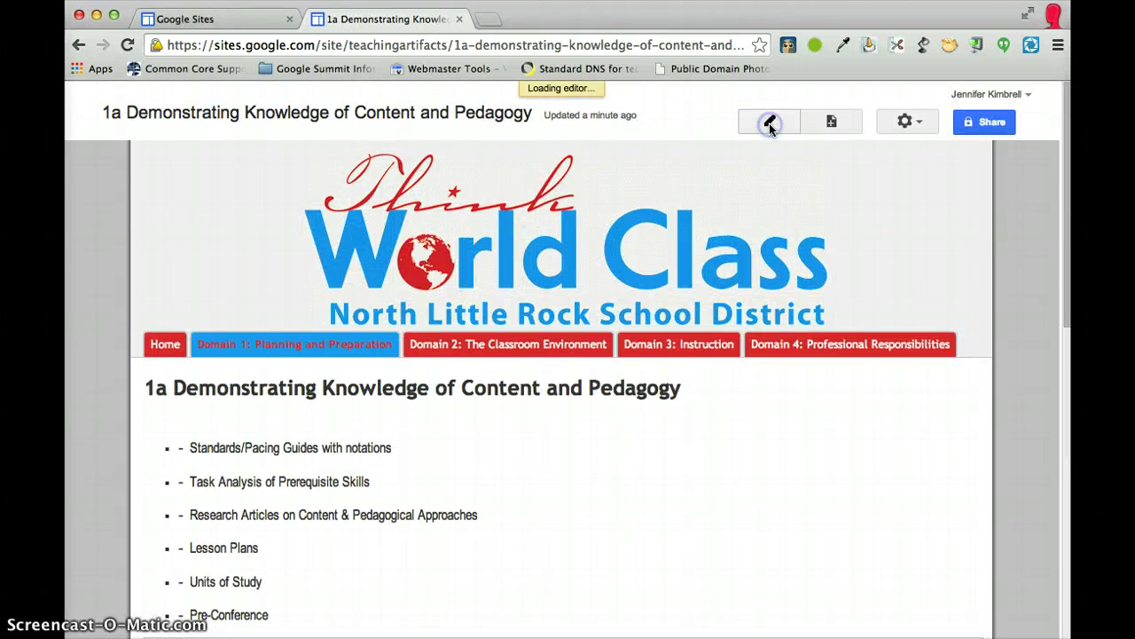
mouse_move(678, 344)
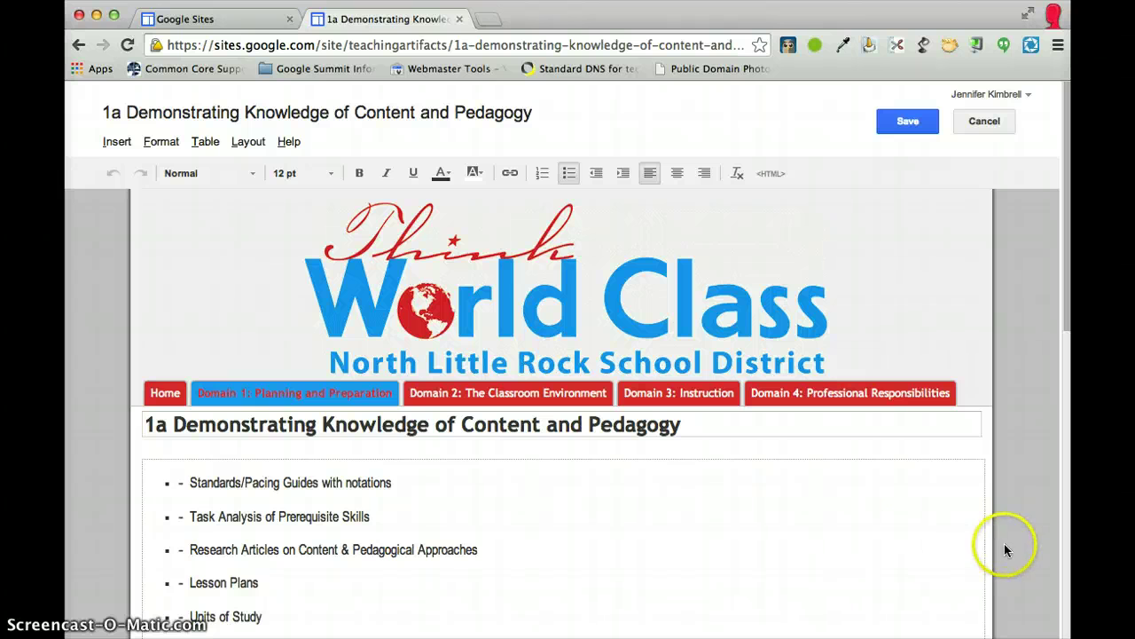
scroll(991, 560, down, 10)
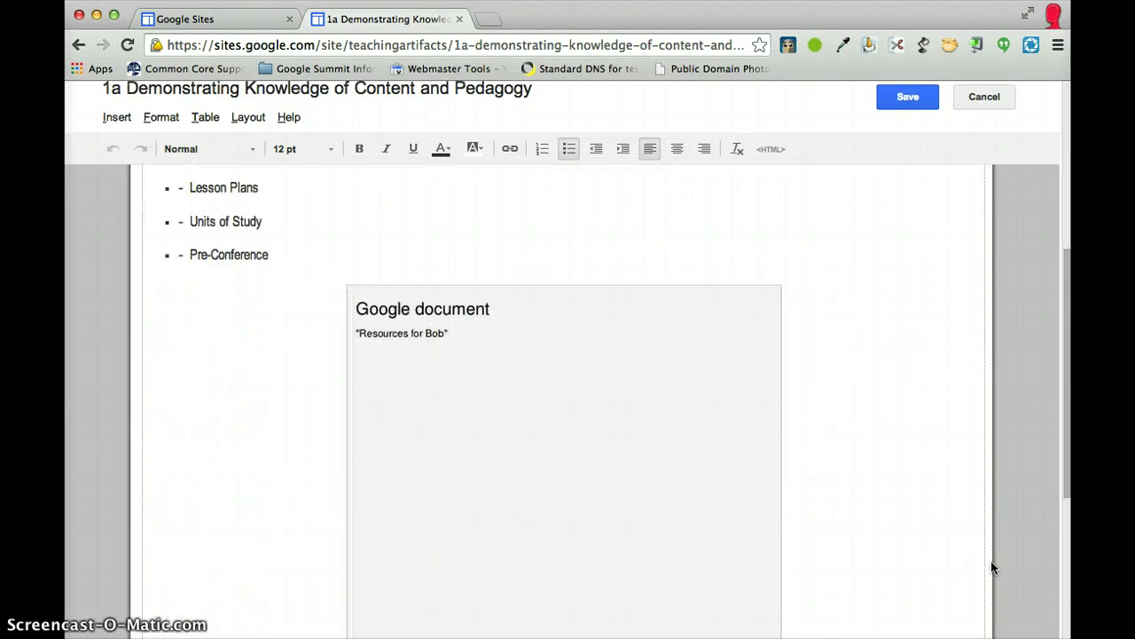
scroll(991, 561, down, 3)
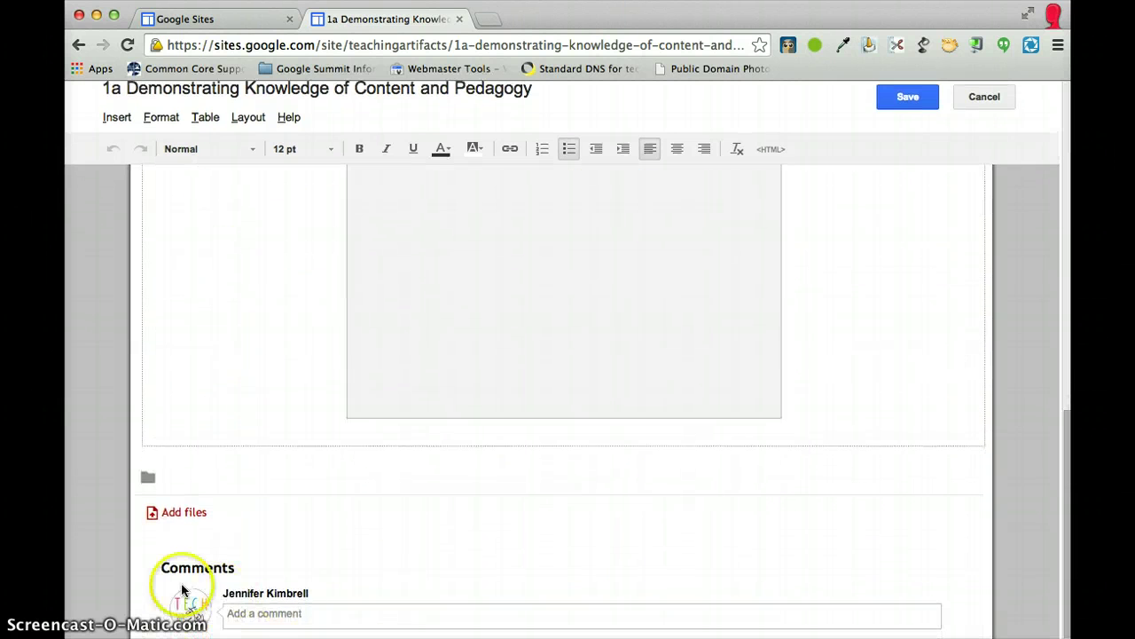
click(193, 512)
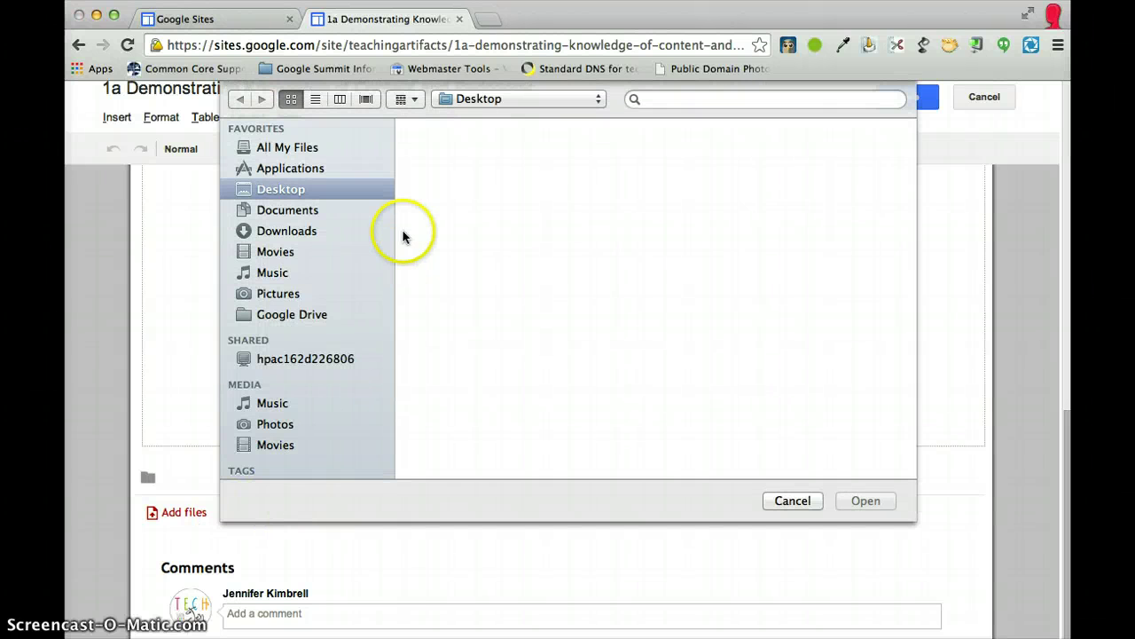
Attach the zuni PDF file from the Desktop folder to the 1a page
click(318, 192)
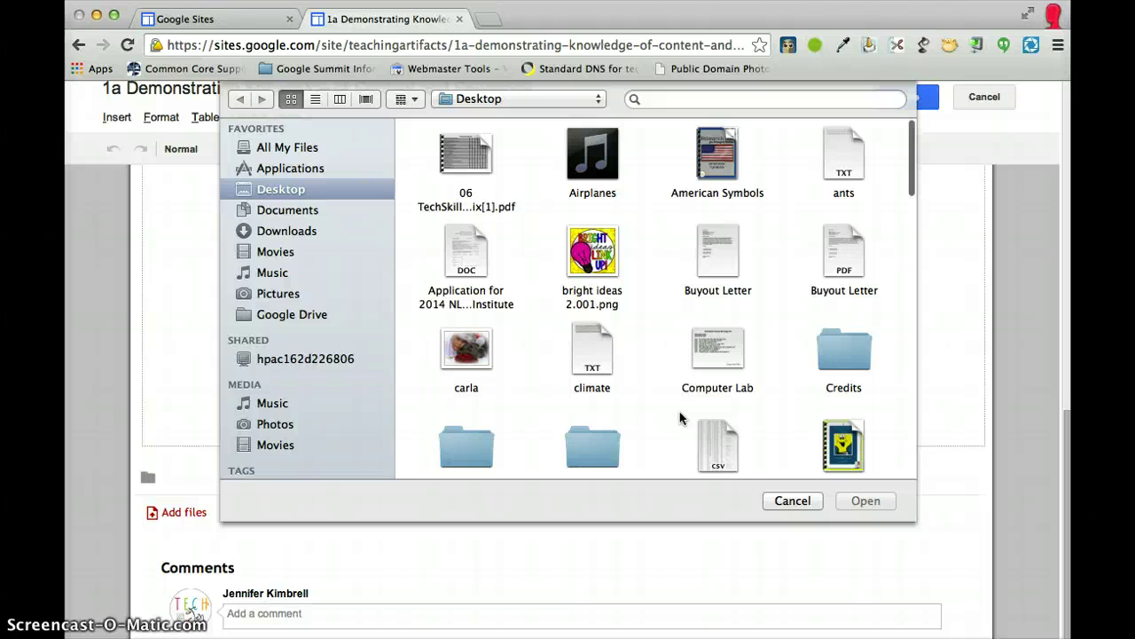
scroll(681, 417, down, 10)
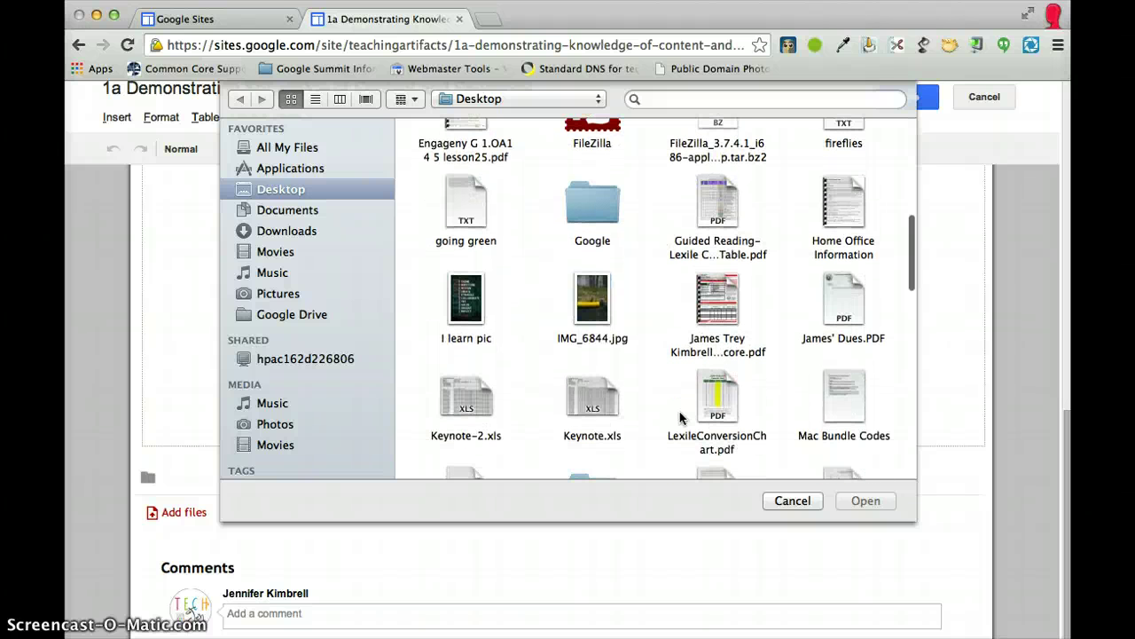
scroll(680, 417, down, 10)
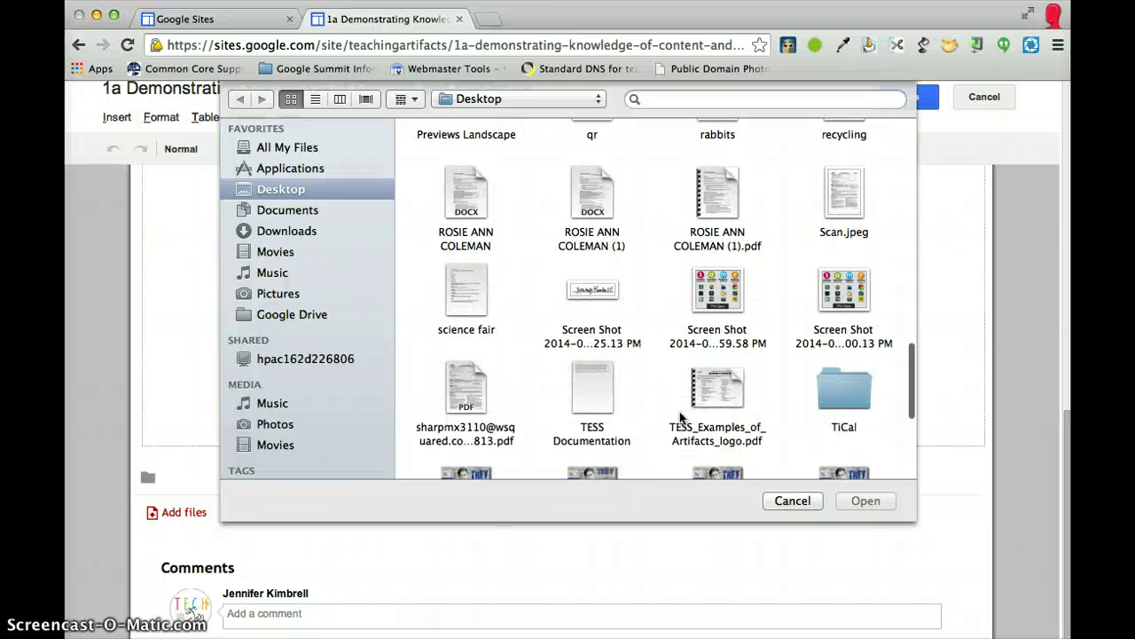
scroll(681, 417, down, 5)
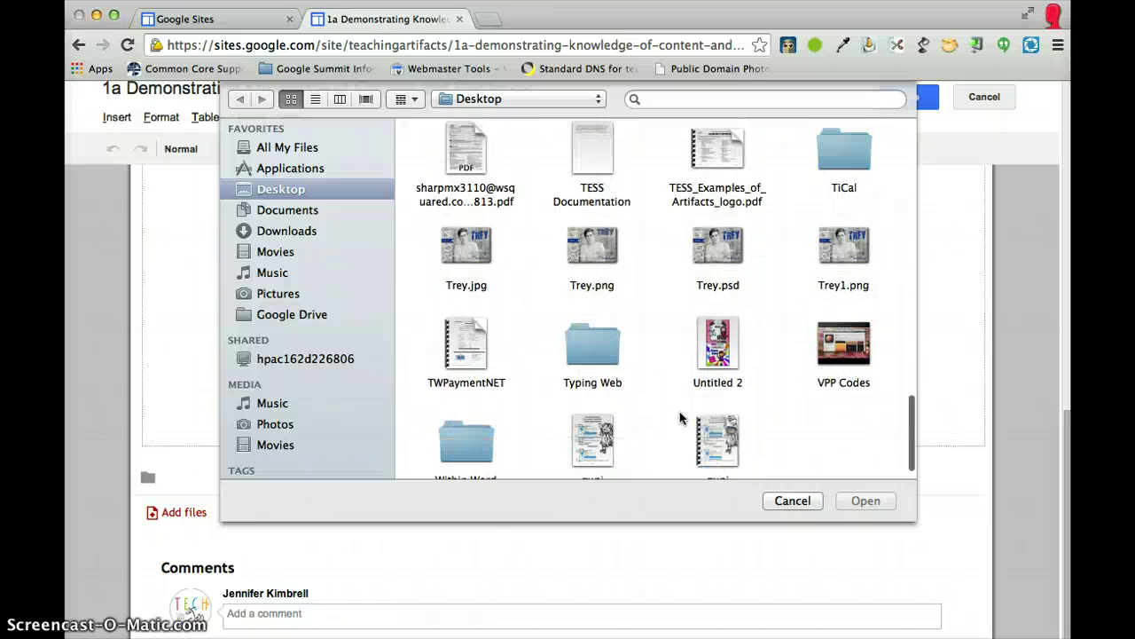
scroll(680, 417, down, 2)
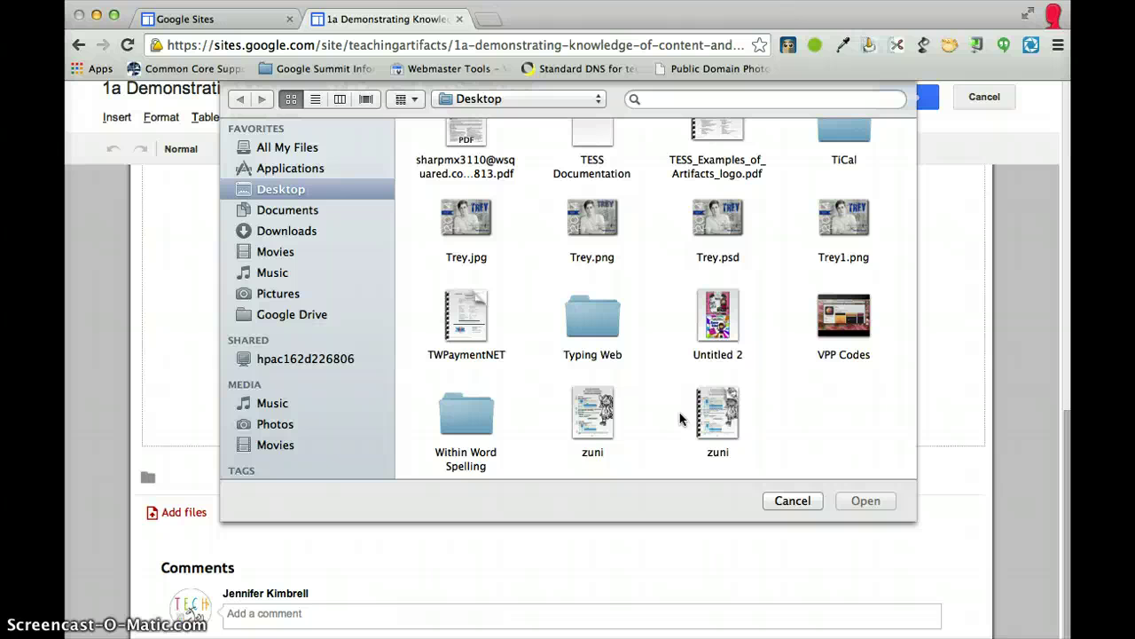
click(719, 417)
click(857, 501)
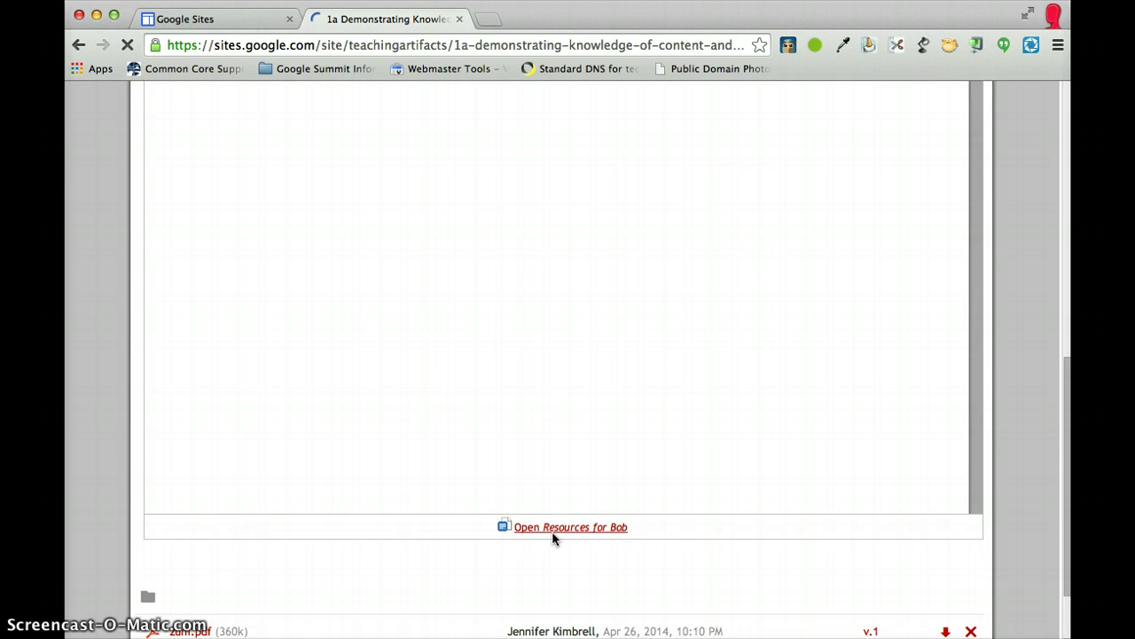
Review the saved 1a page from its heading down through the embedded document to the attached zuni.pdf
scroll(527, 557, down, 3)
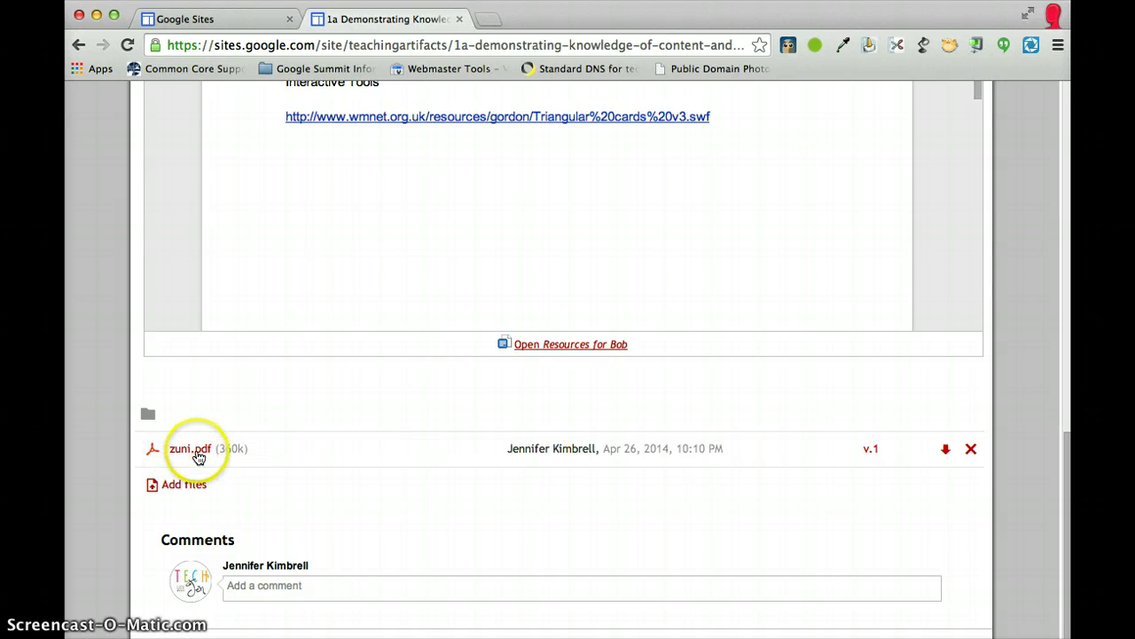
scroll(538, 426, up, 10)
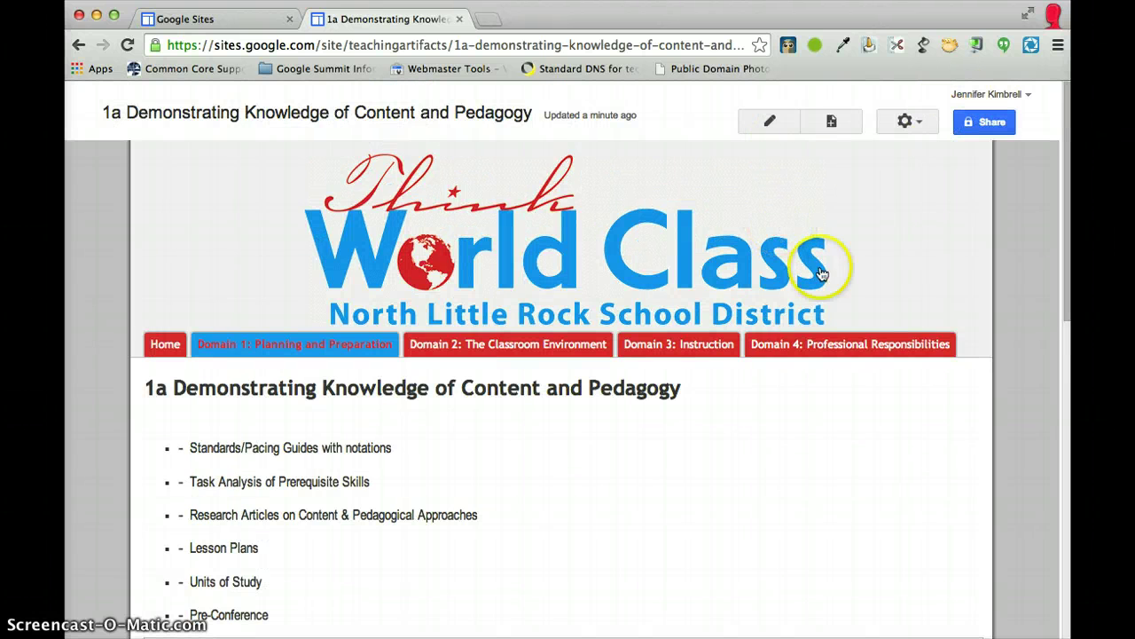
scroll(824, 372, down, 5)
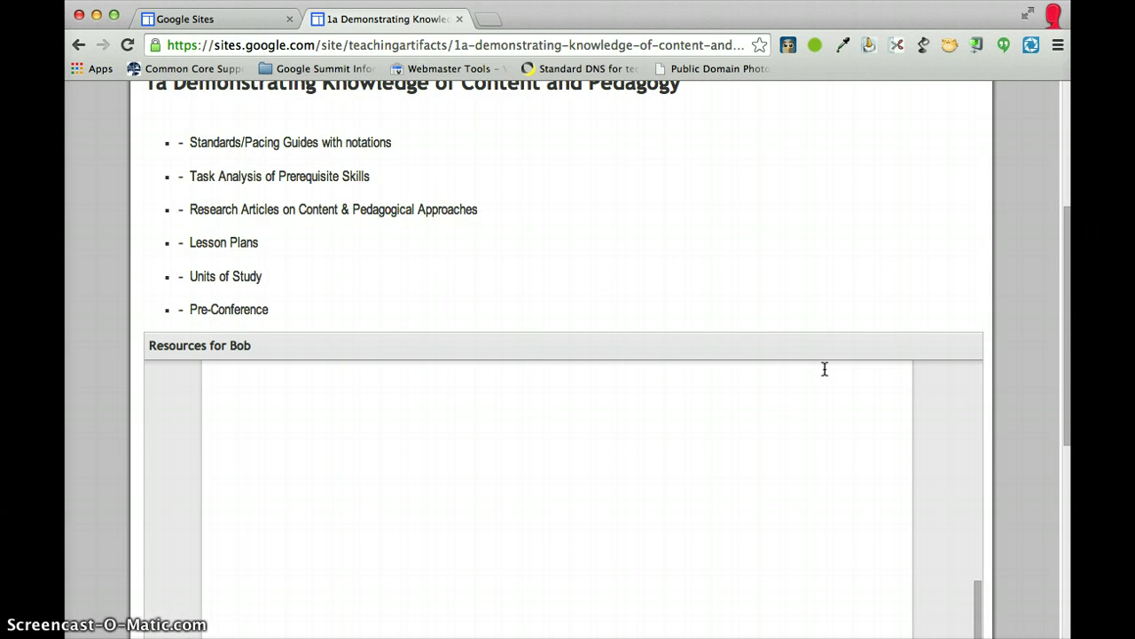
scroll(976, 524, down, 6)
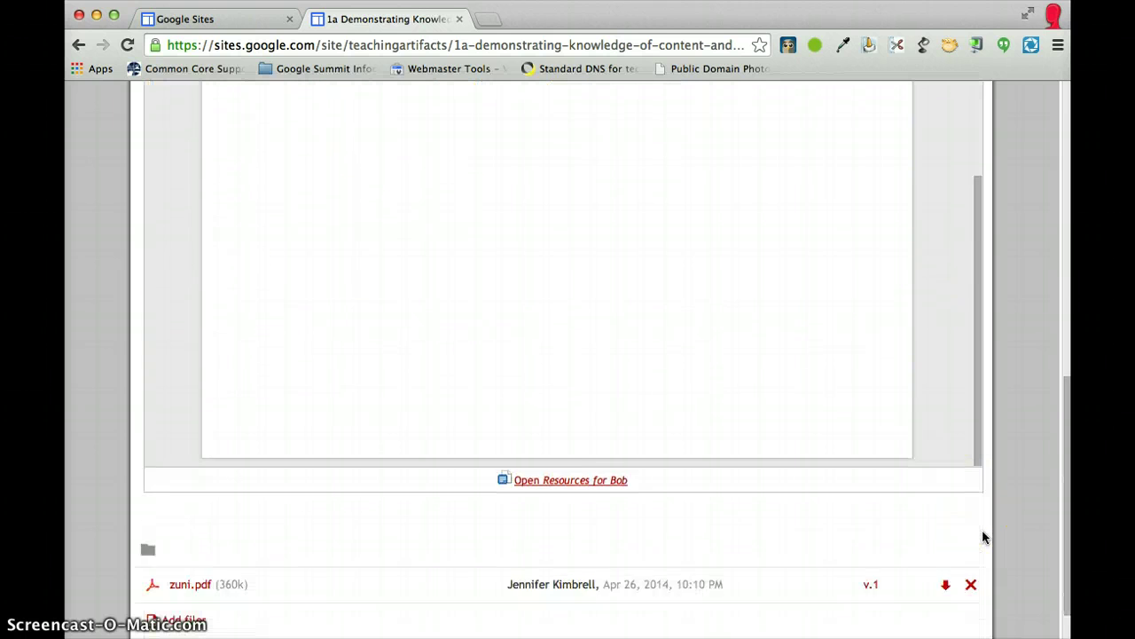
scroll(982, 536, down, 2)
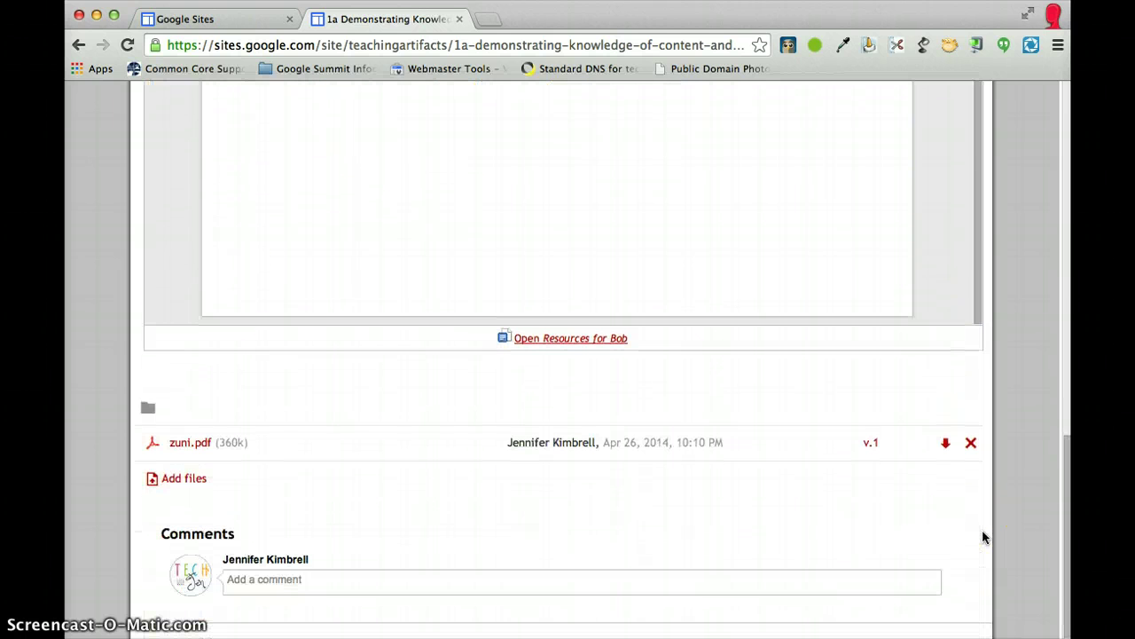
scroll(983, 532, up, 15)
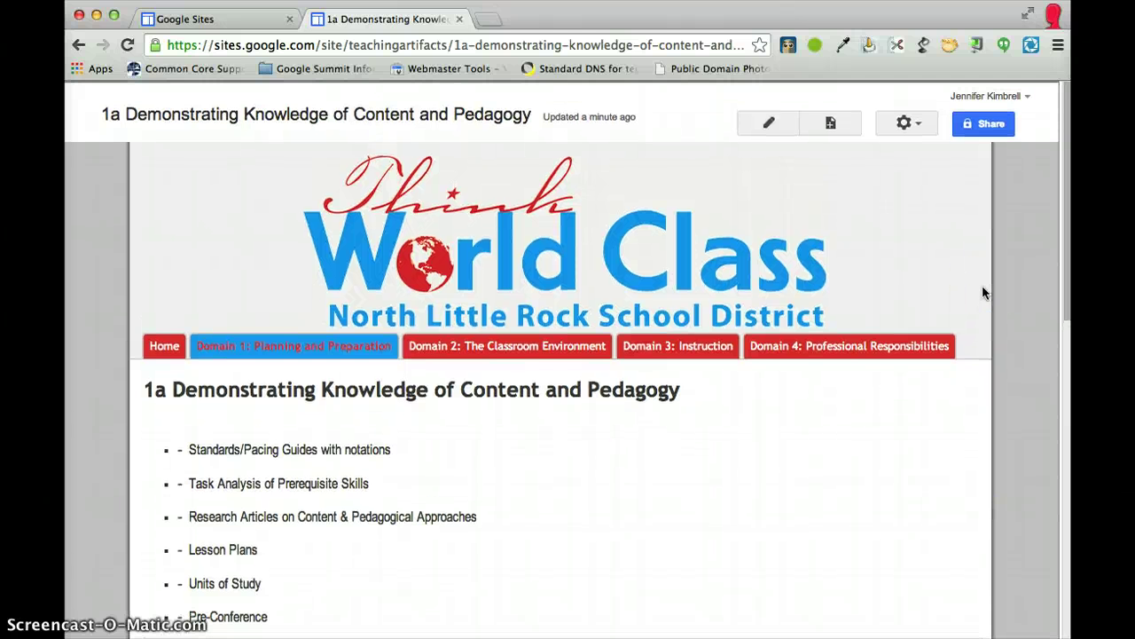
scroll(982, 294, down, 10)
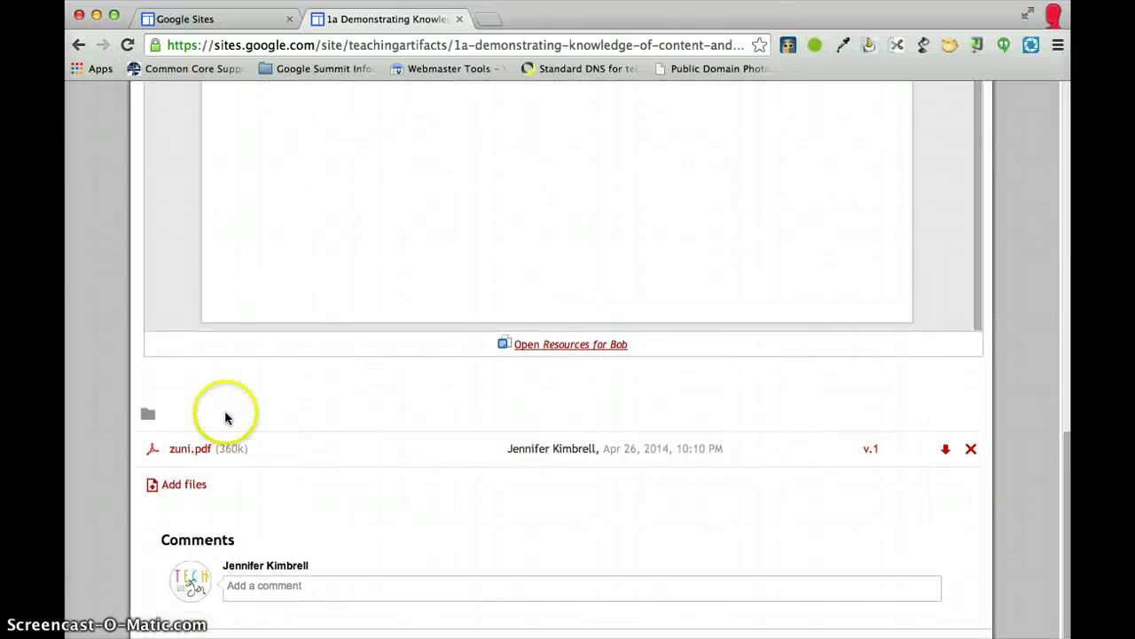
Open the attached zuni.pdf, look through its pages and return to the 1a page
click(191, 450)
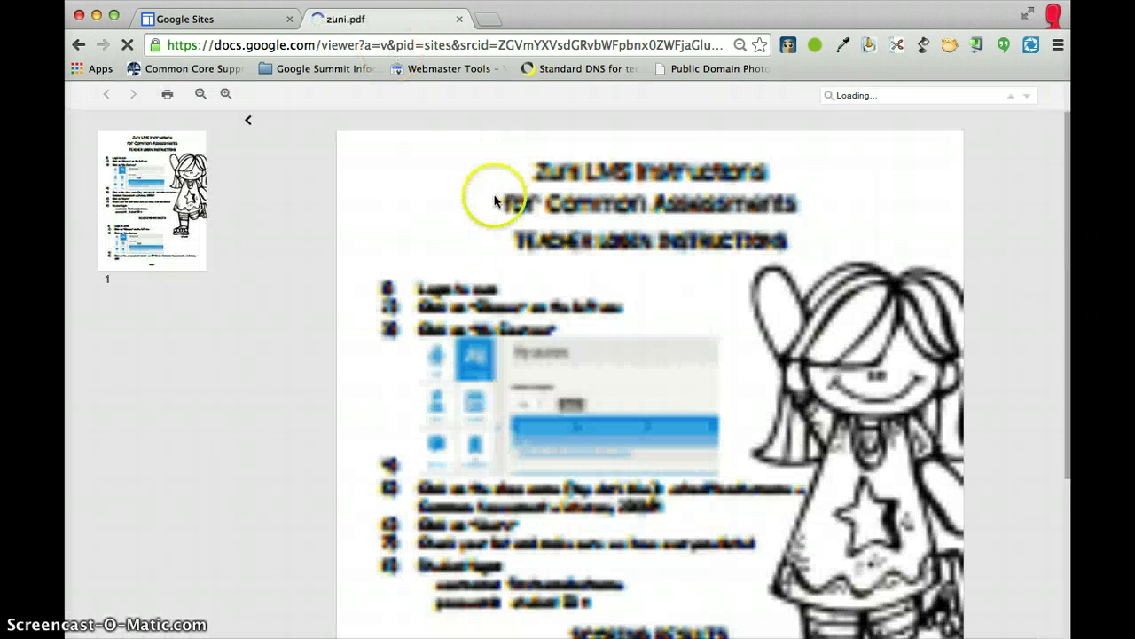
scroll(443, 254, down, 10)
scroll(452, 268, down, 7)
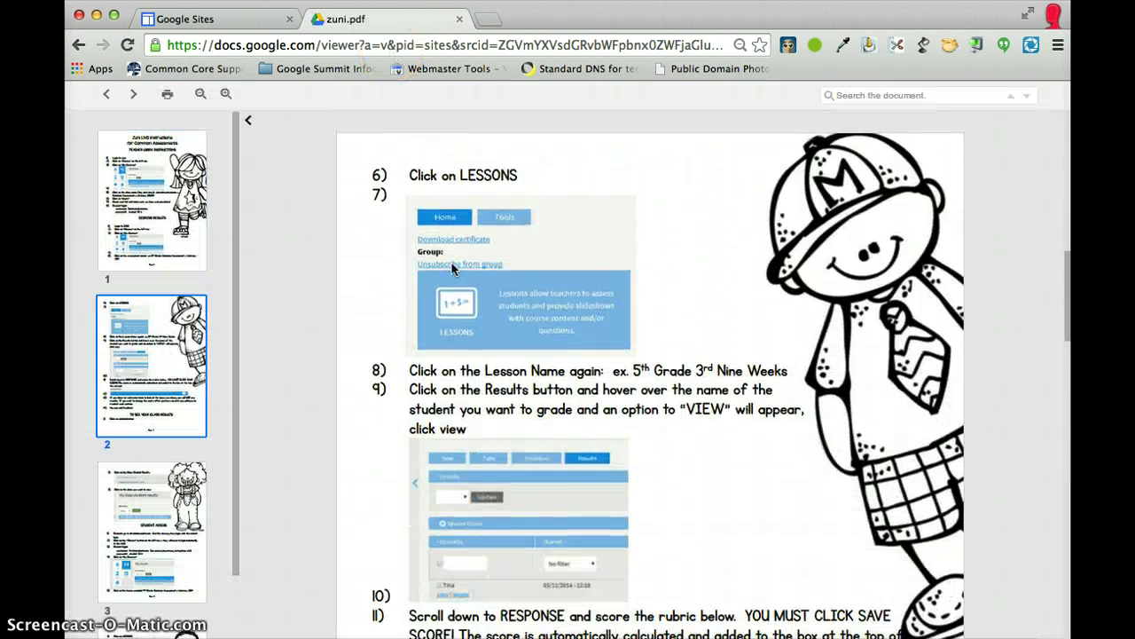
scroll(452, 269, up, 12)
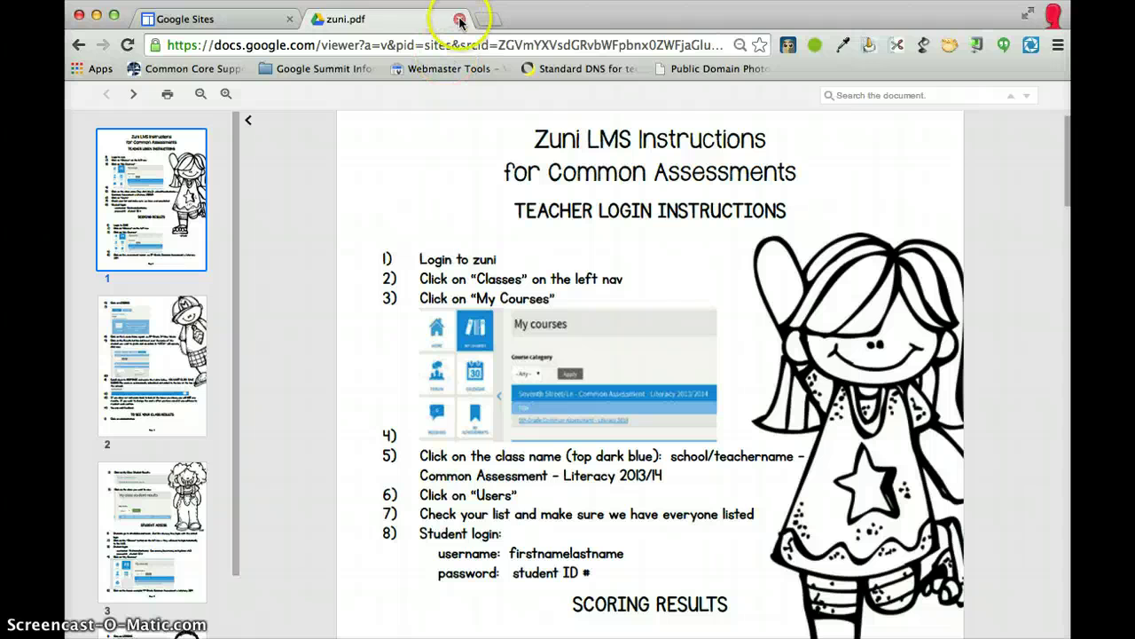
click(78, 44)
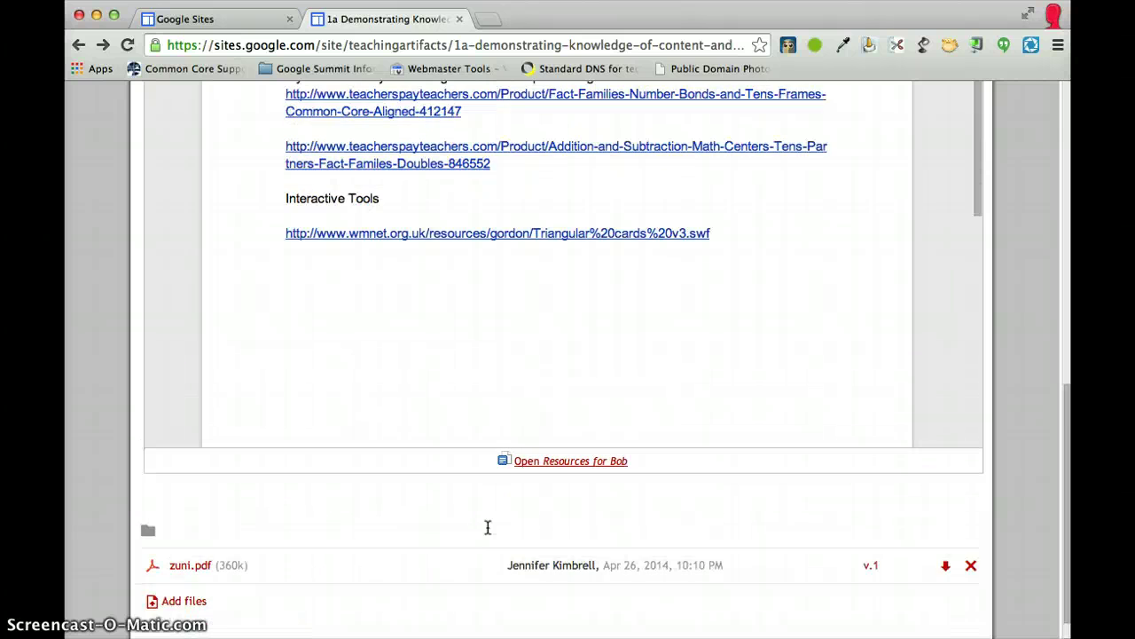
Go to the 1b Demonstrating Knowledge of Students page under Domain 1, look over its artifact list and open the page for editing
scroll(487, 527, up, 15)
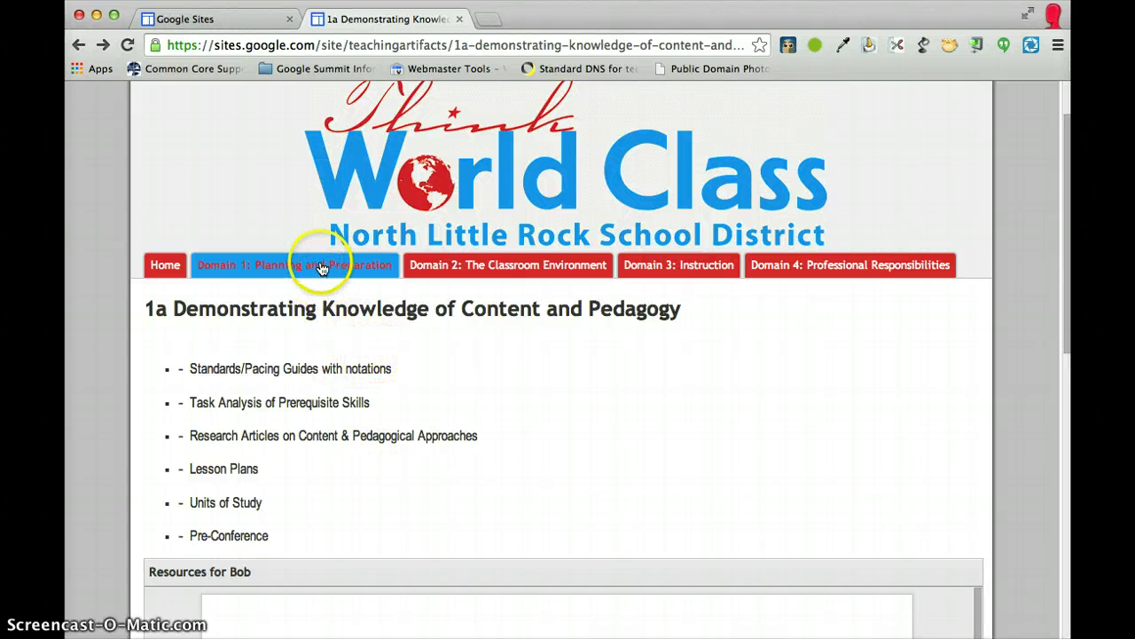
mouse_move(322, 267)
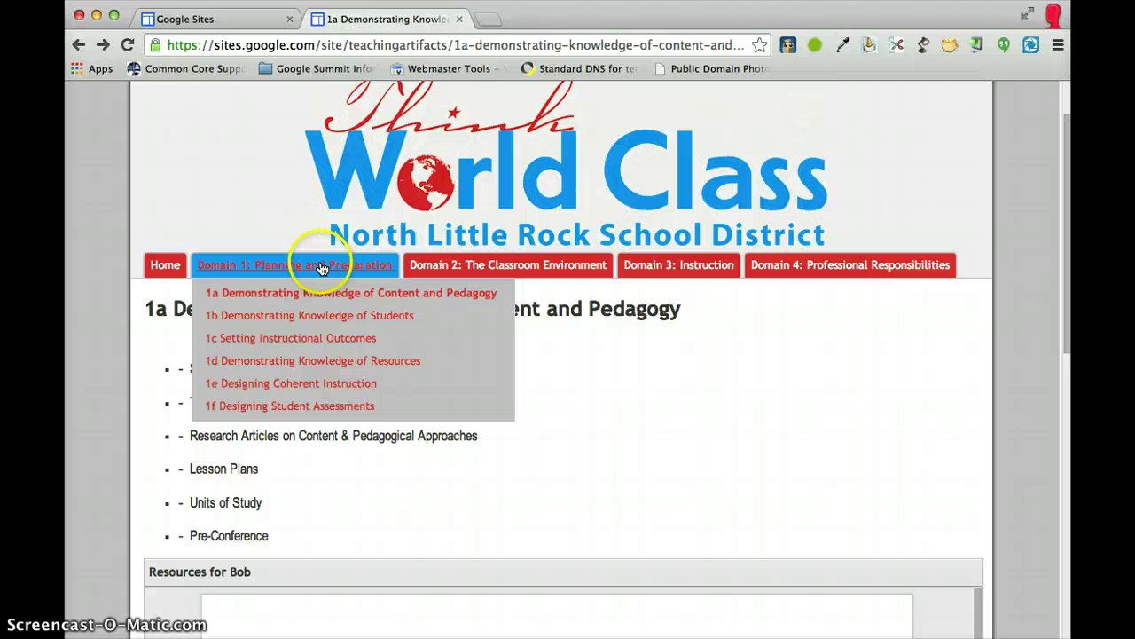
click(322, 315)
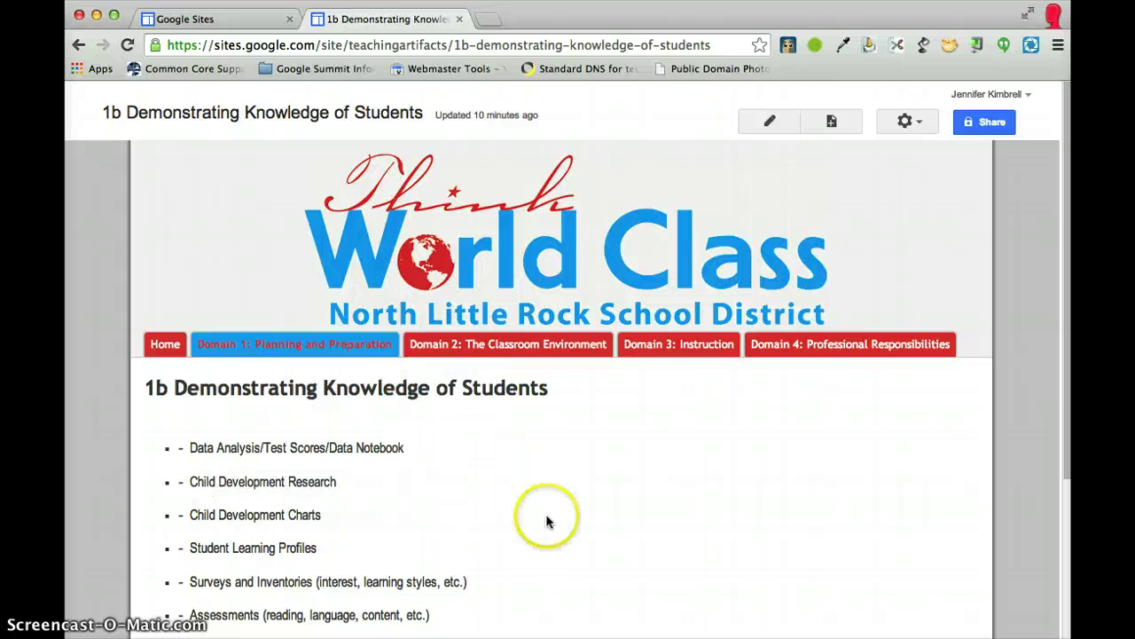
scroll(548, 522, down, 1)
scroll(547, 522, down, 2)
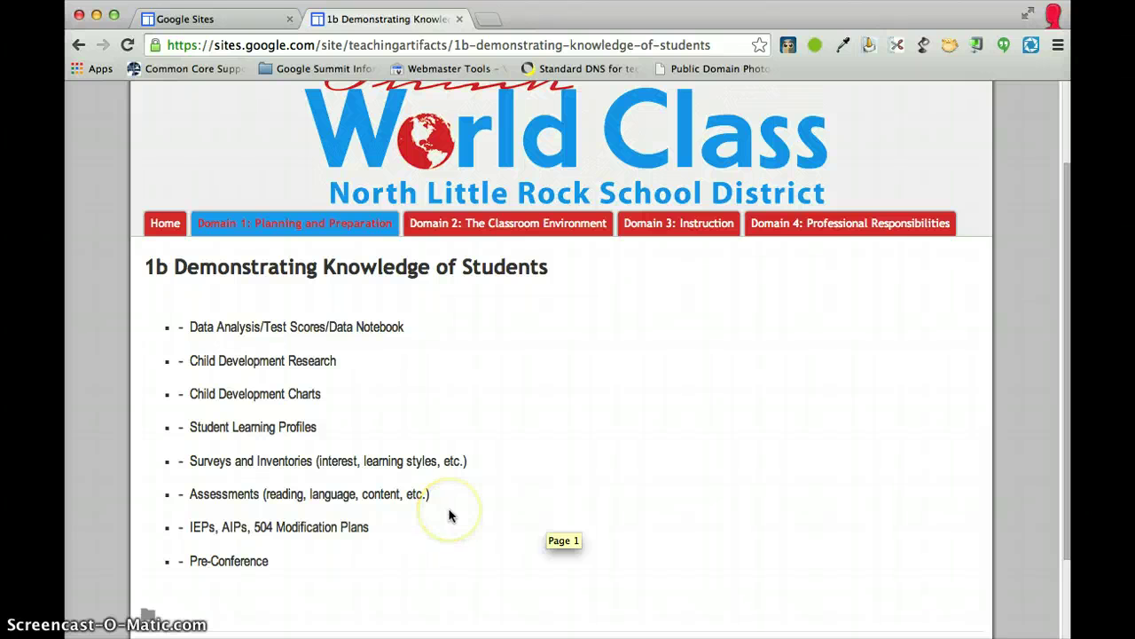
scroll(449, 515, up, 1)
scroll(449, 515, up, 3)
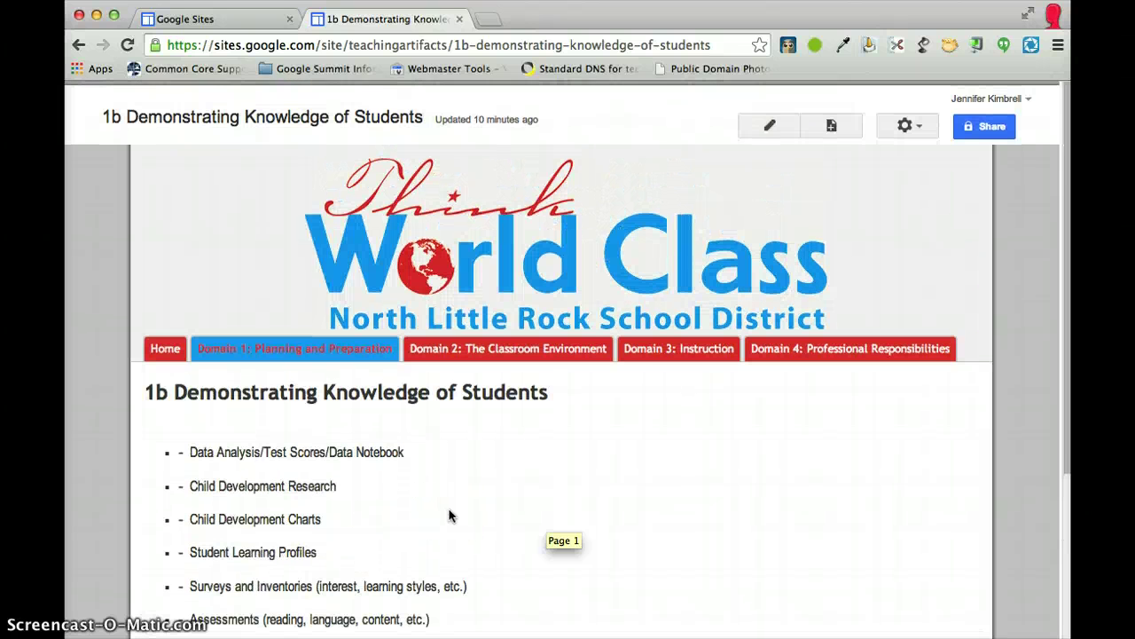
click(761, 120)
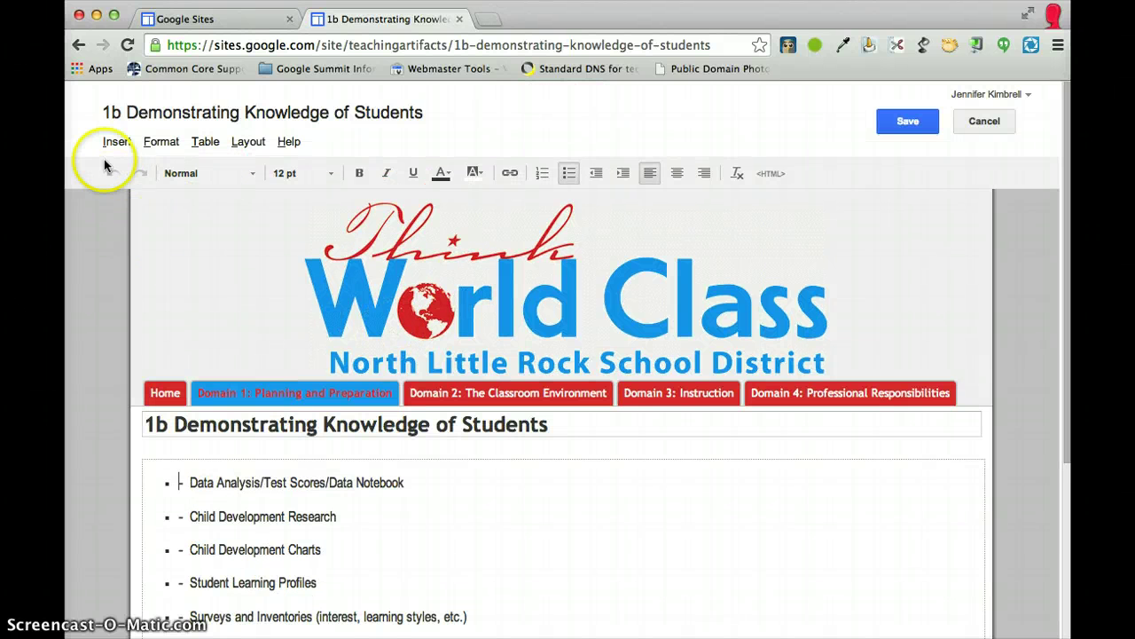
Insert the Drive form "Numbers to 100 Quiz to Share" with border and title included, 600 pixels high and 400 pixels wide
click(108, 144)
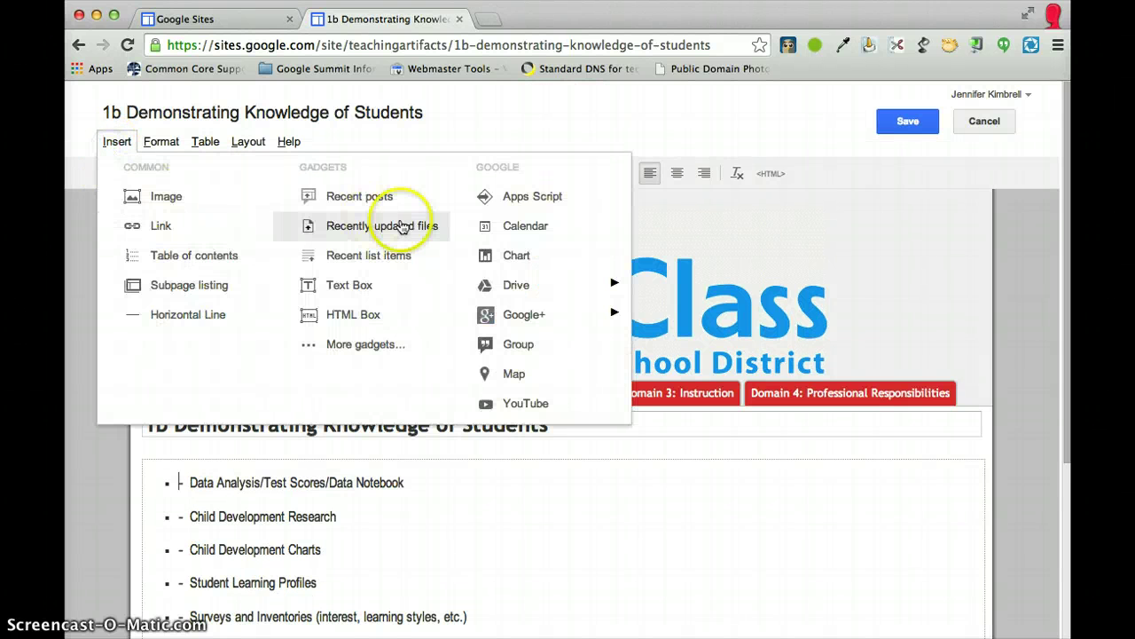
mouse_move(531, 287)
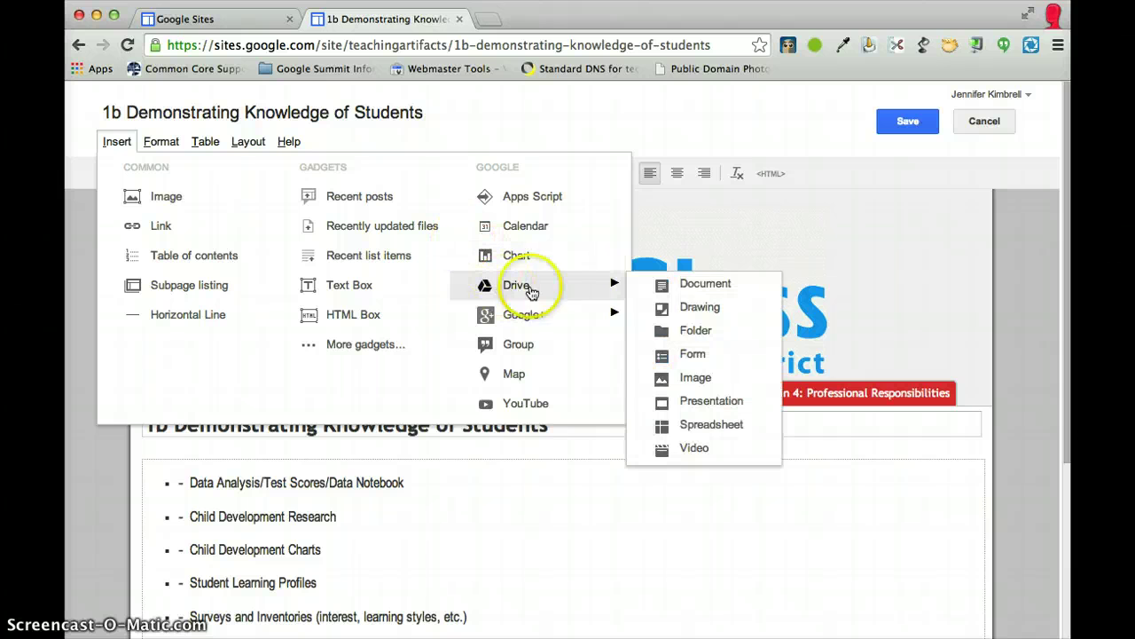
click(694, 357)
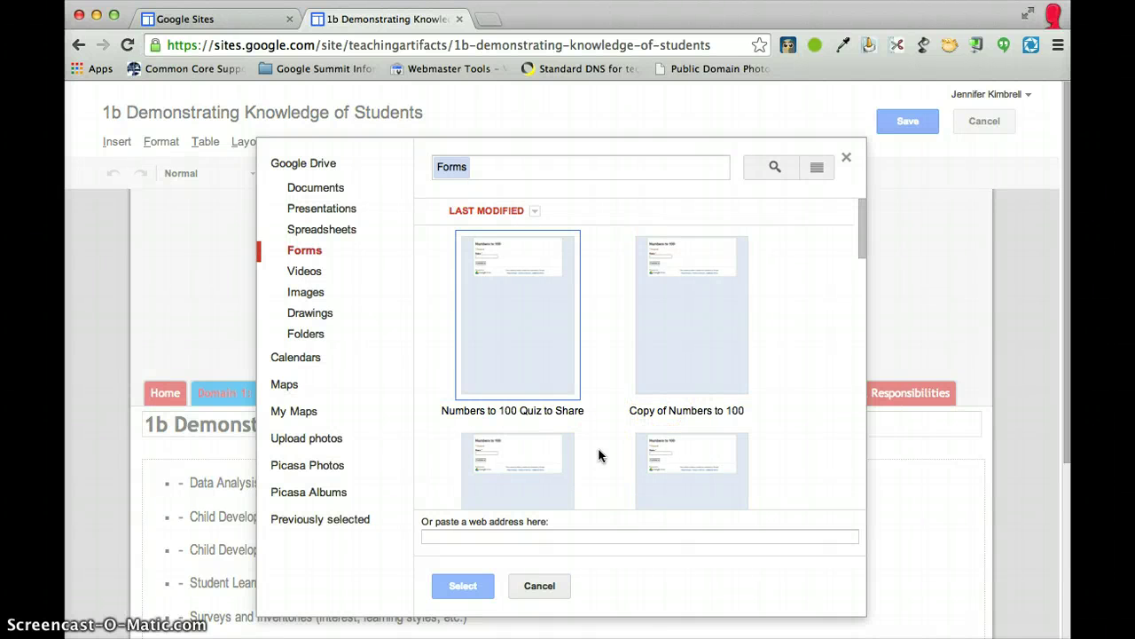
click(525, 263)
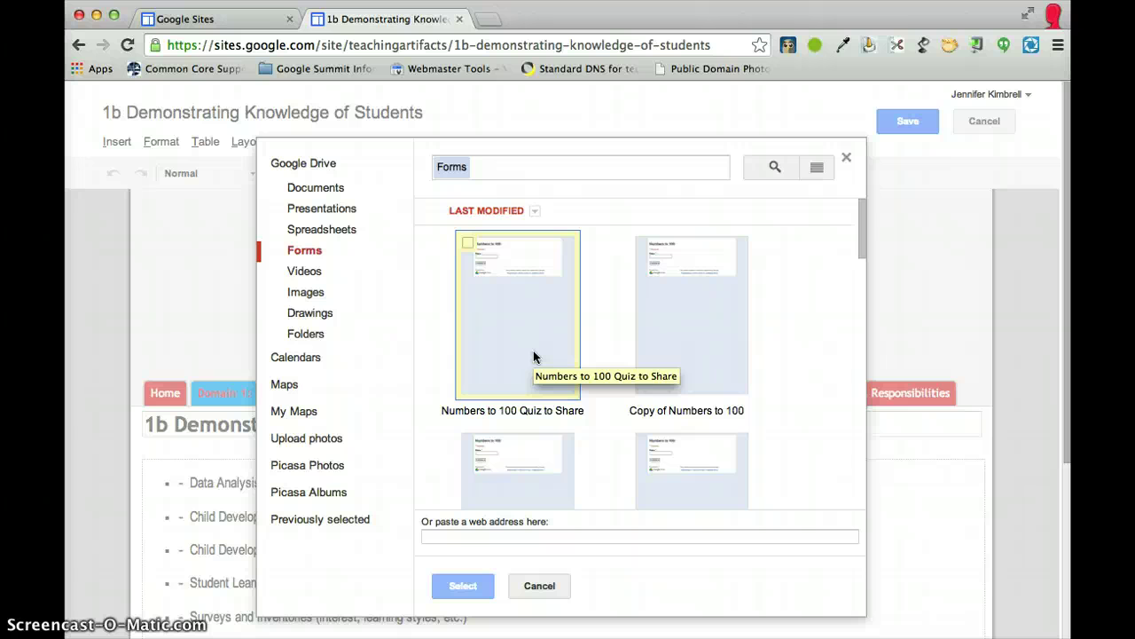
click(535, 312)
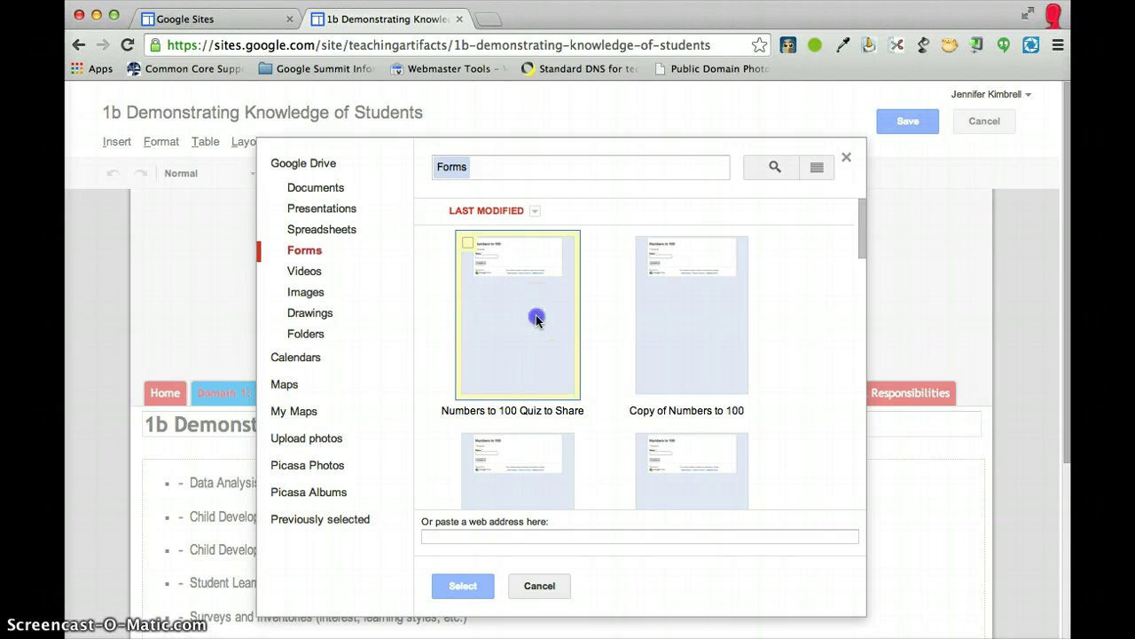
click(458, 586)
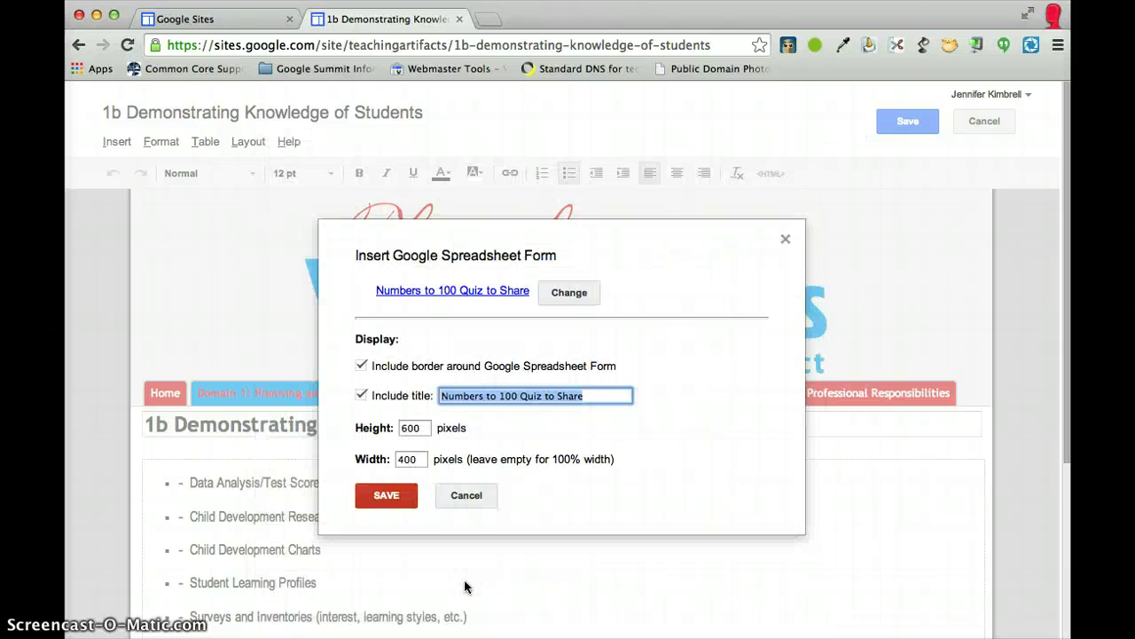
click(388, 496)
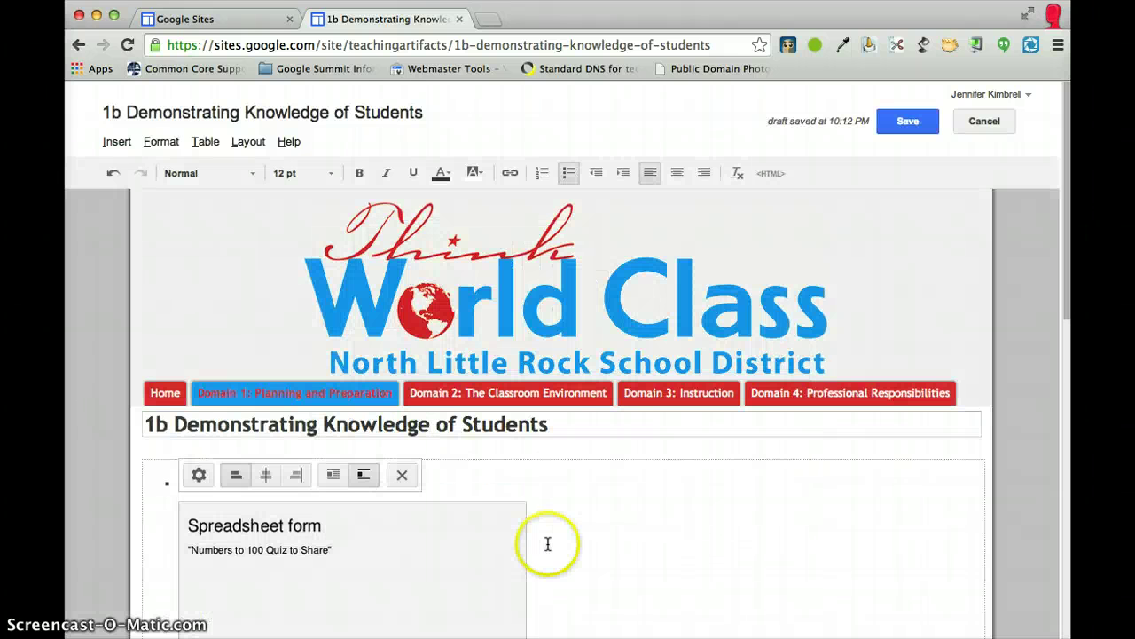
Center the embedded "Numbers to 100 Quiz to Share" form, save the 1b page and check the saved form
scroll(550, 539, down, 3)
scroll(552, 532, down, 2)
scroll(541, 519, up, 4)
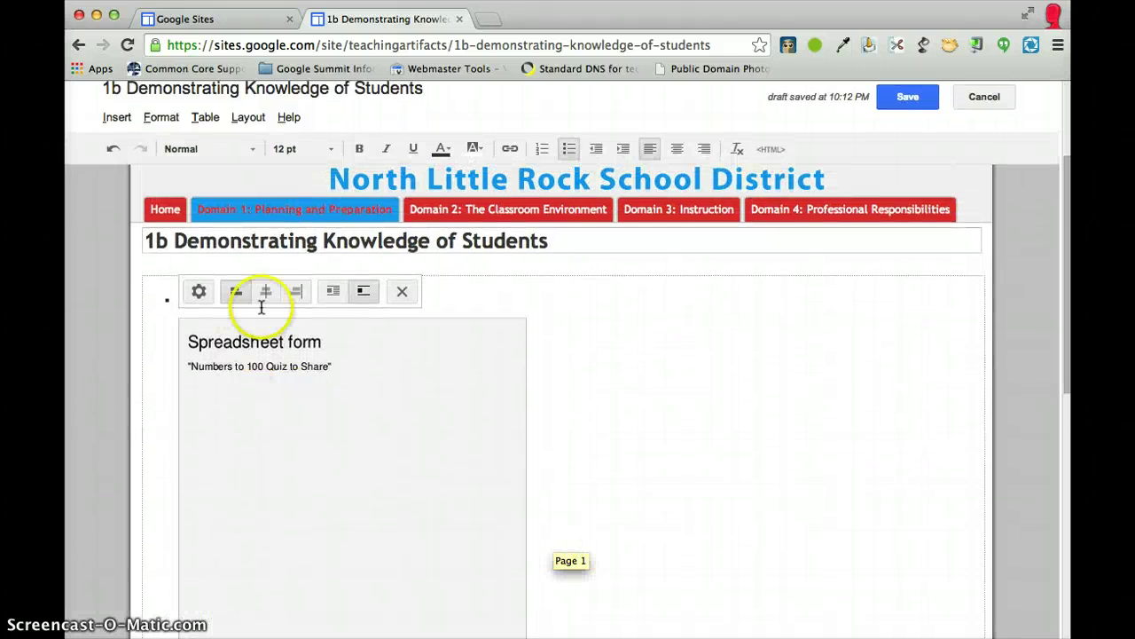
click(265, 301)
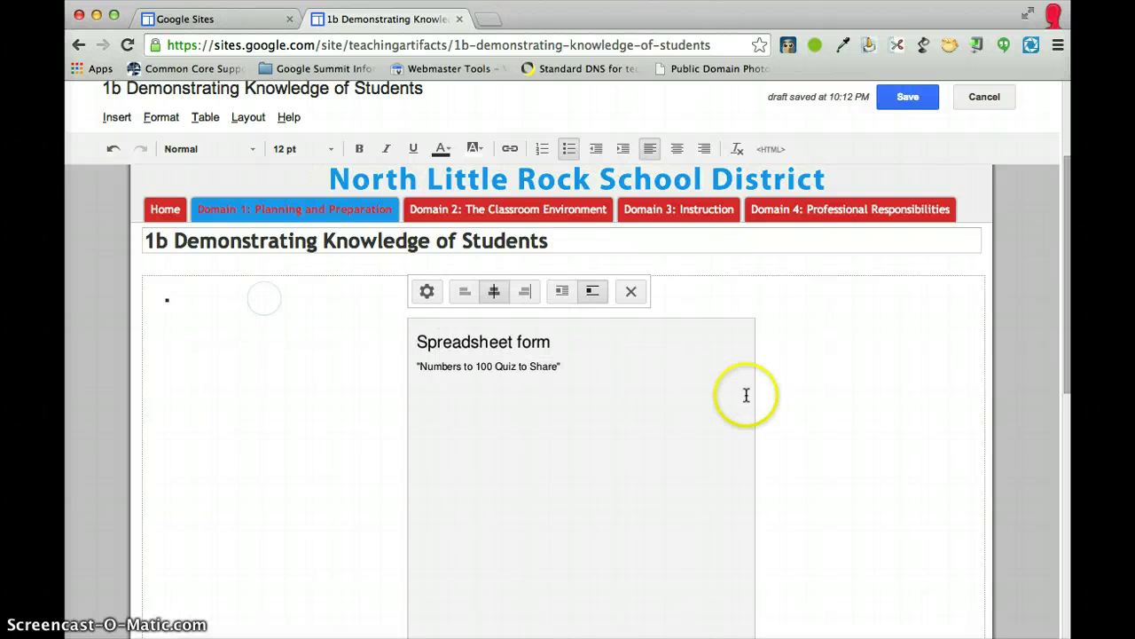
mouse_move(809, 224)
click(898, 99)
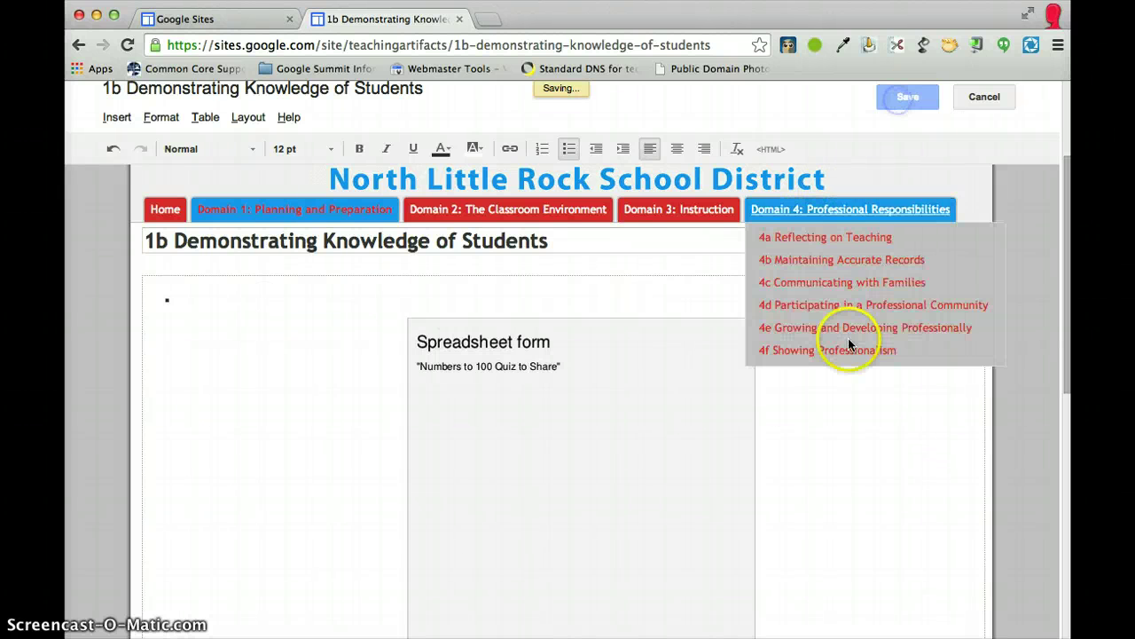
scroll(856, 462, down, 5)
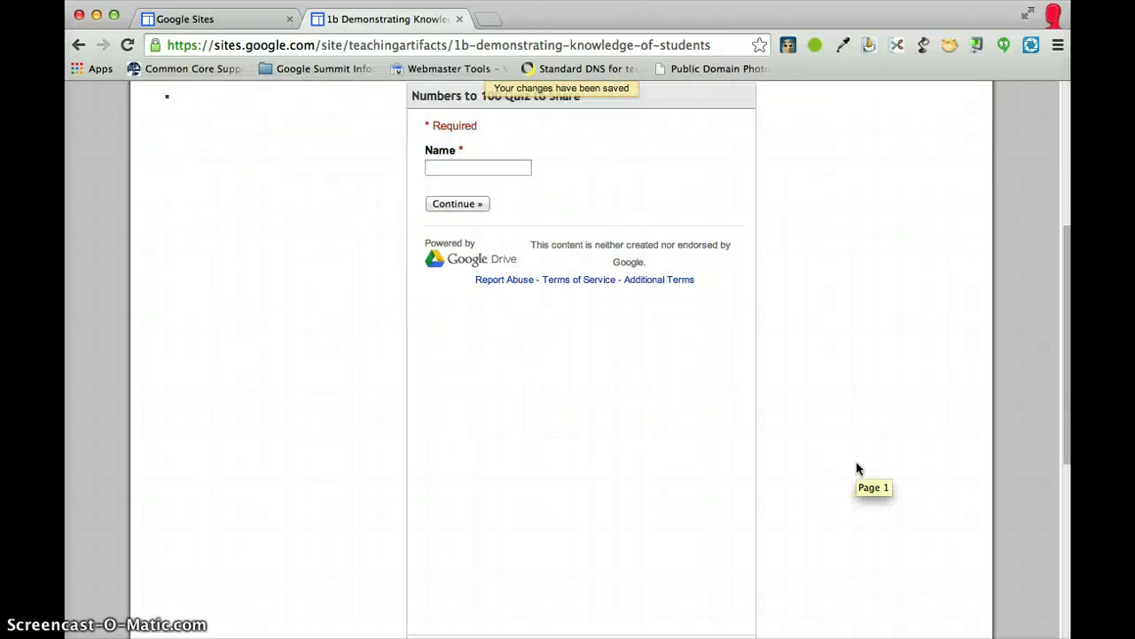
scroll(856, 468, up, 10)
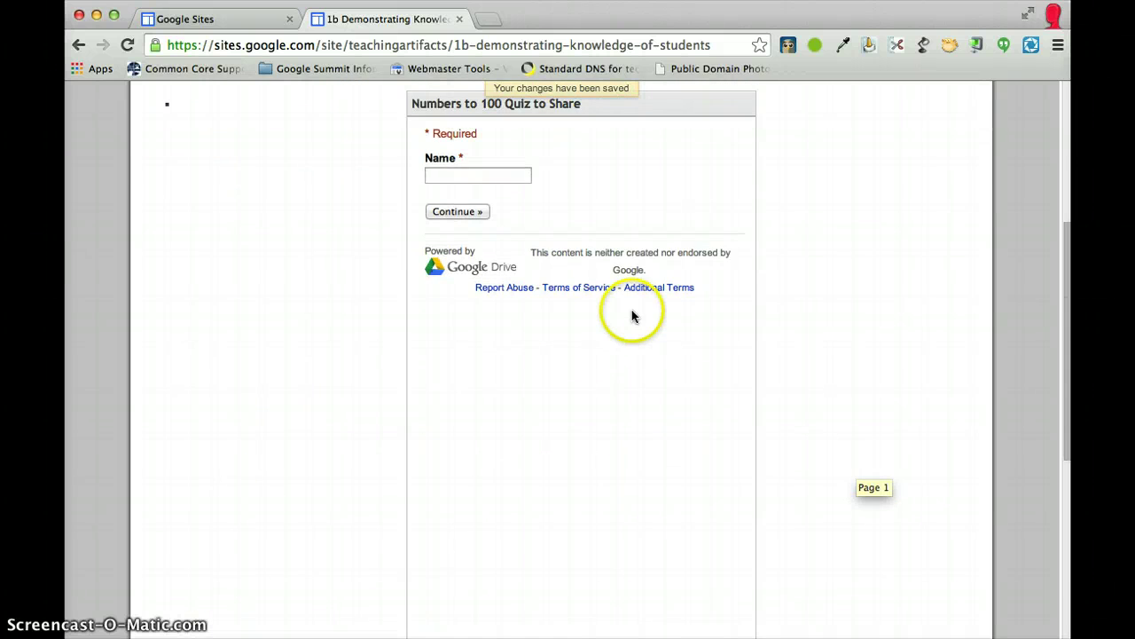
Look over the saved 1b page, from the embedded quiz form down to the artifact list
scroll(632, 315, up, 3)
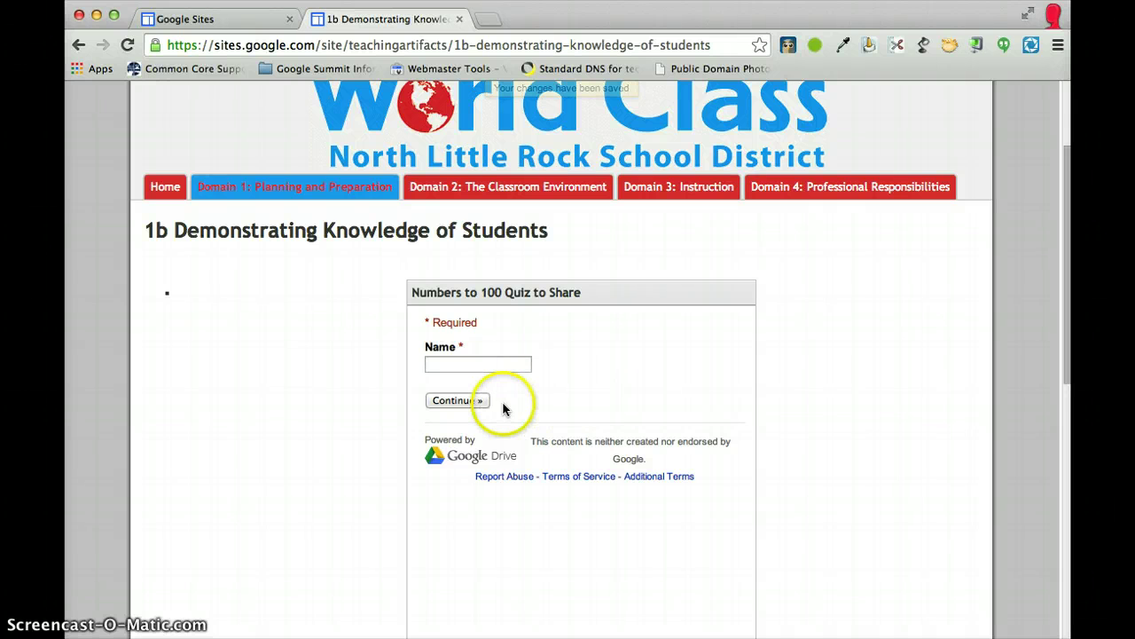
scroll(628, 418, down, 10)
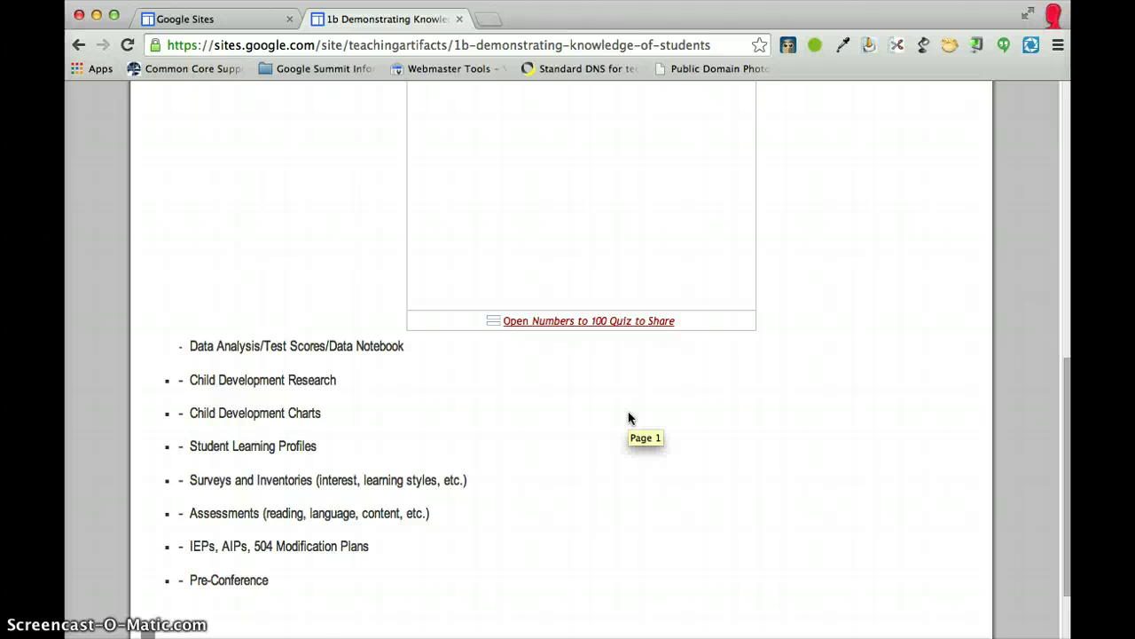
scroll(628, 418, up, 10)
scroll(628, 418, down, 4)
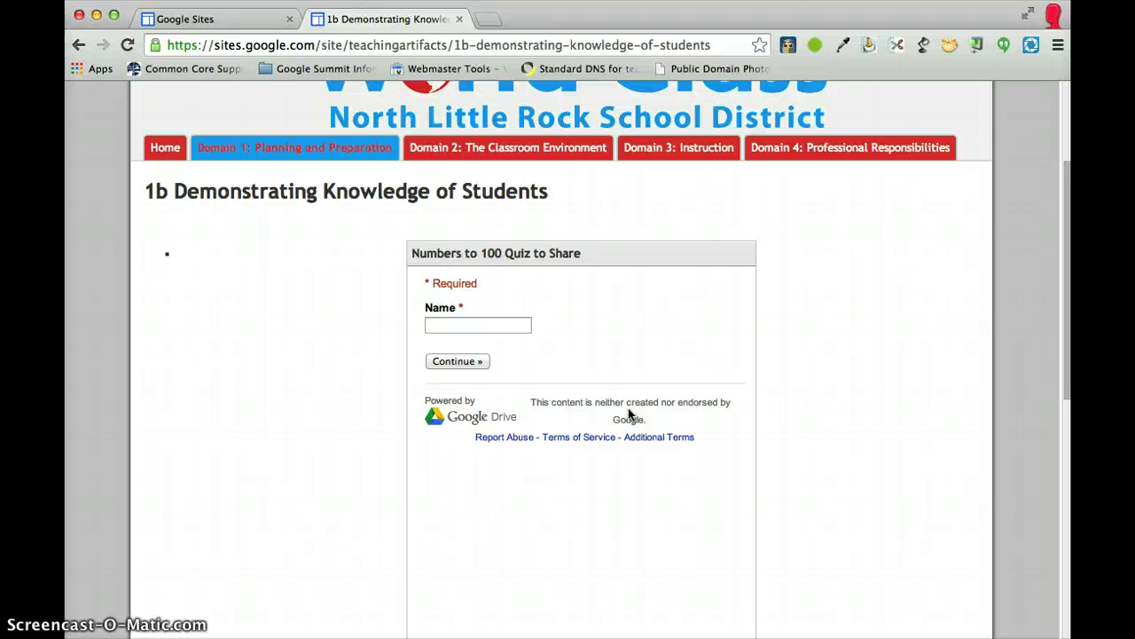
scroll(621, 404, up, 2)
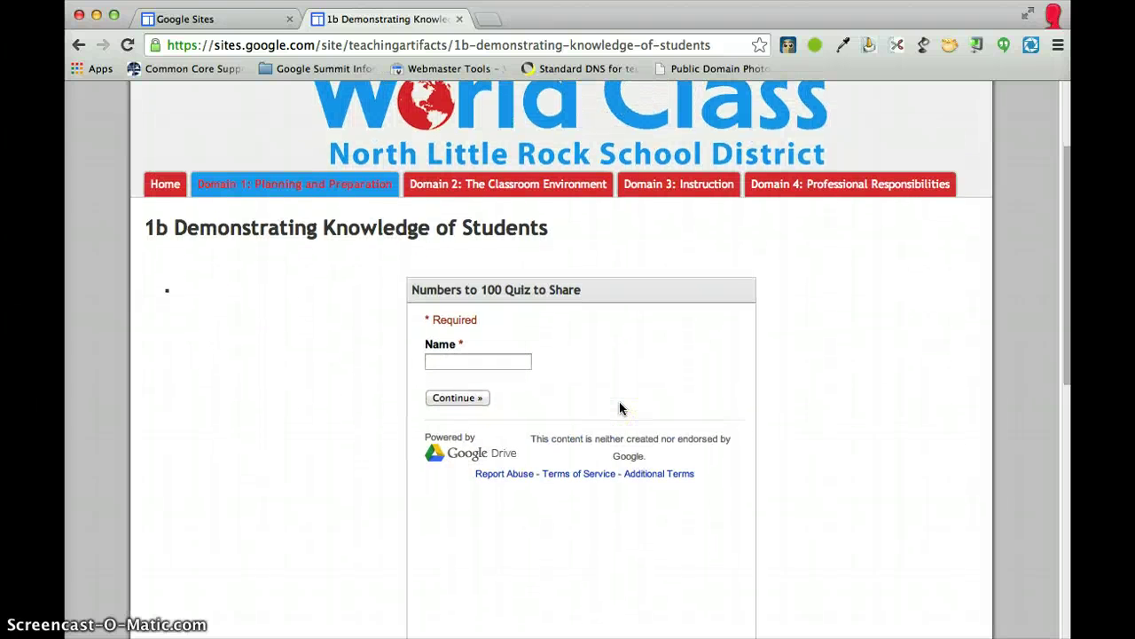
scroll(619, 408, up, 4)
Go to the 1c Setting Instructional Outcomes page under Domain 1, look over its artifact list and open the page for editing
mouse_move(317, 350)
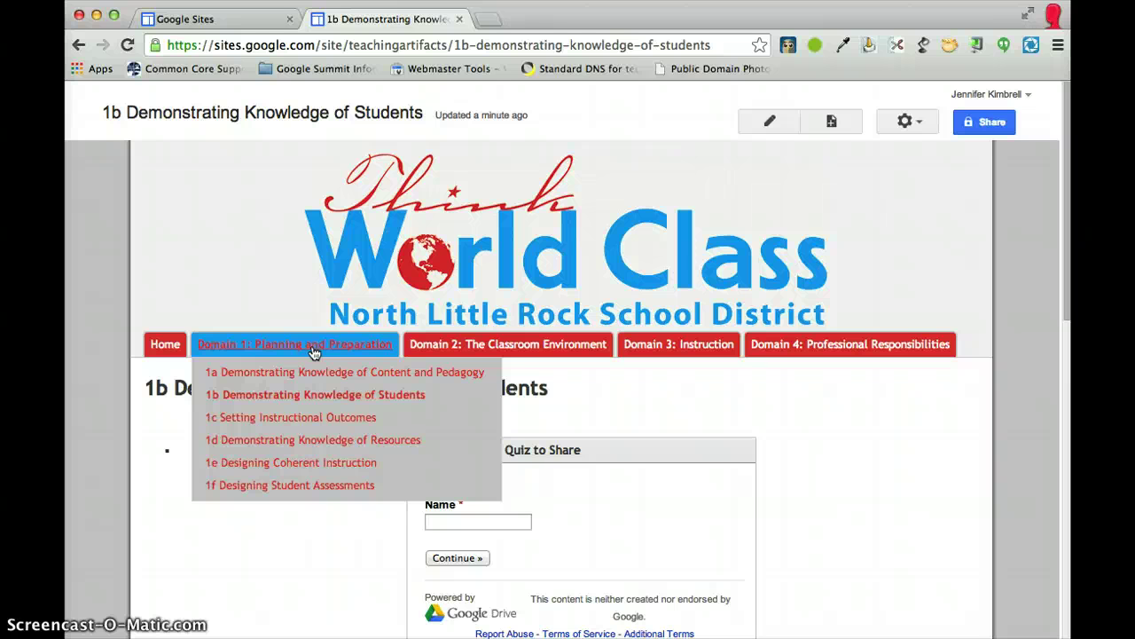
click(309, 423)
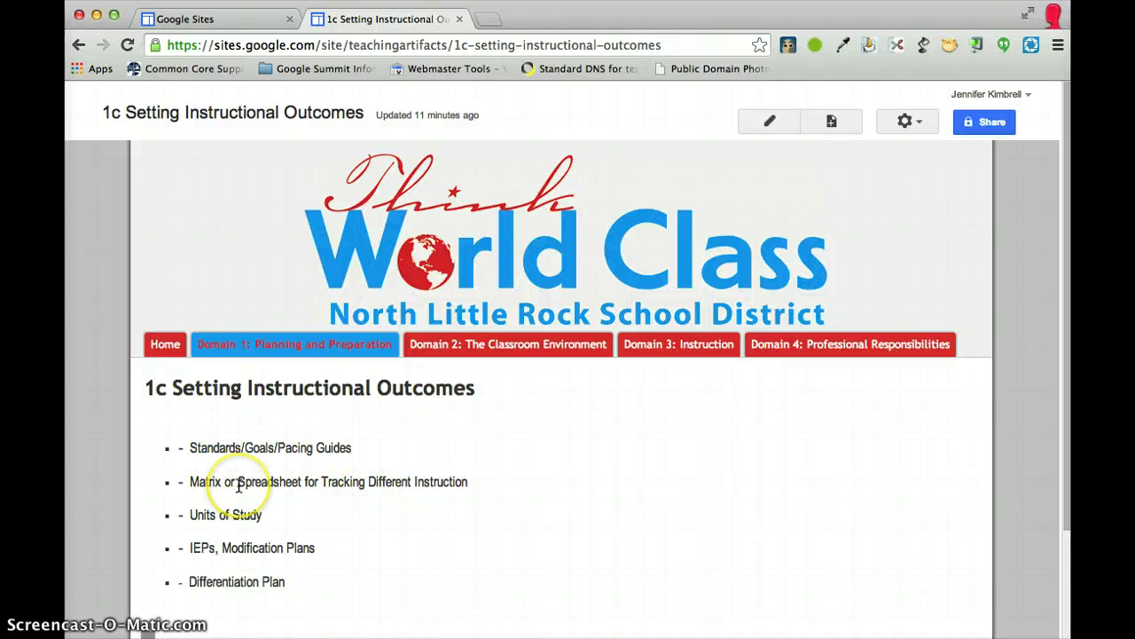
scroll(240, 484, down, 3)
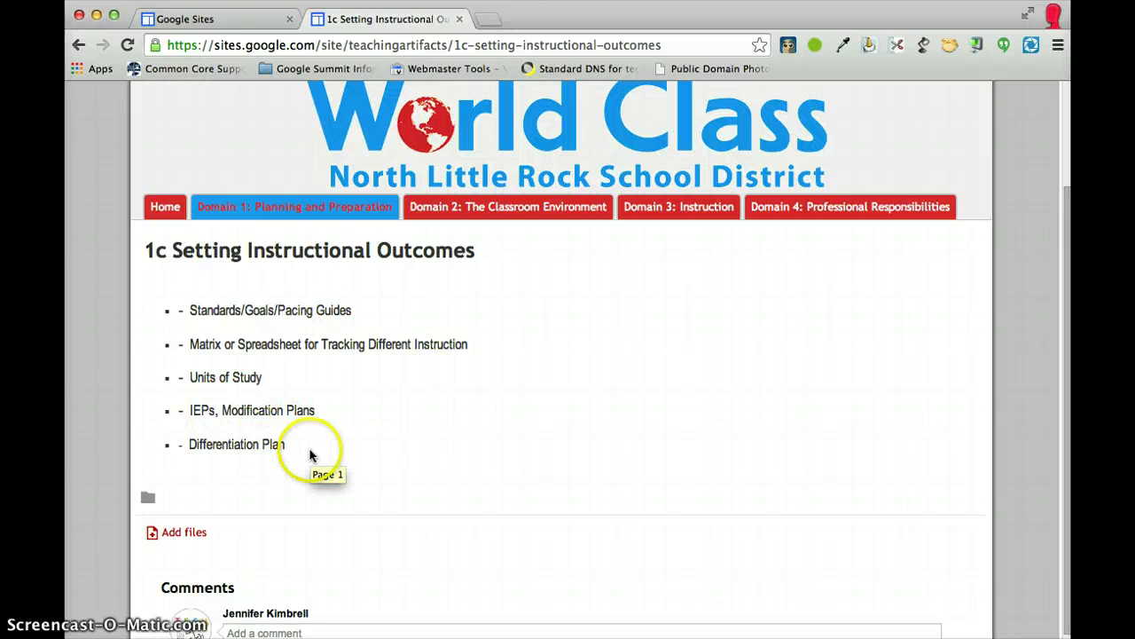
scroll(322, 342, up, 3)
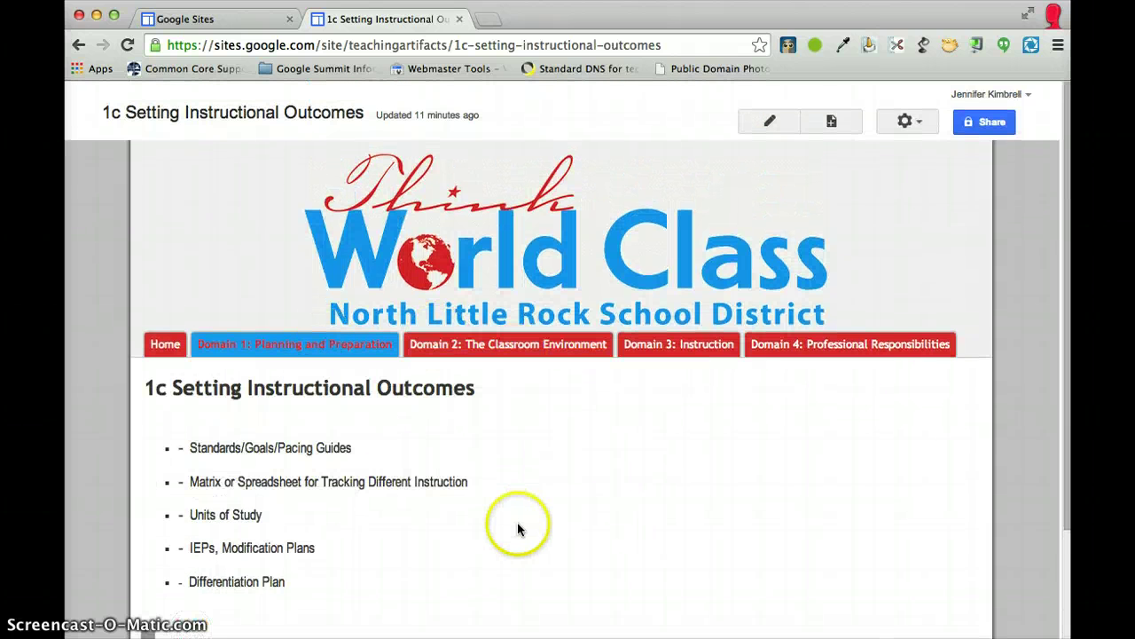
click(774, 122)
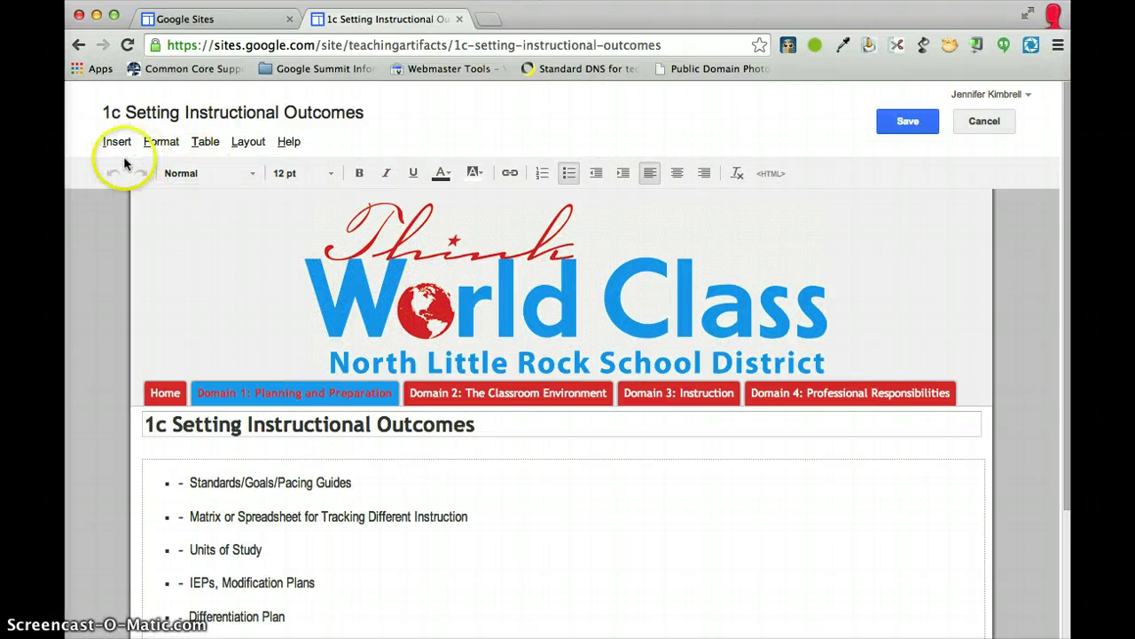
Insert the Drive spreadsheet "Copy of Numbers to 100 (Responses)" with border and title included, 600 pixels high, viewed as Spreadsheet
click(116, 143)
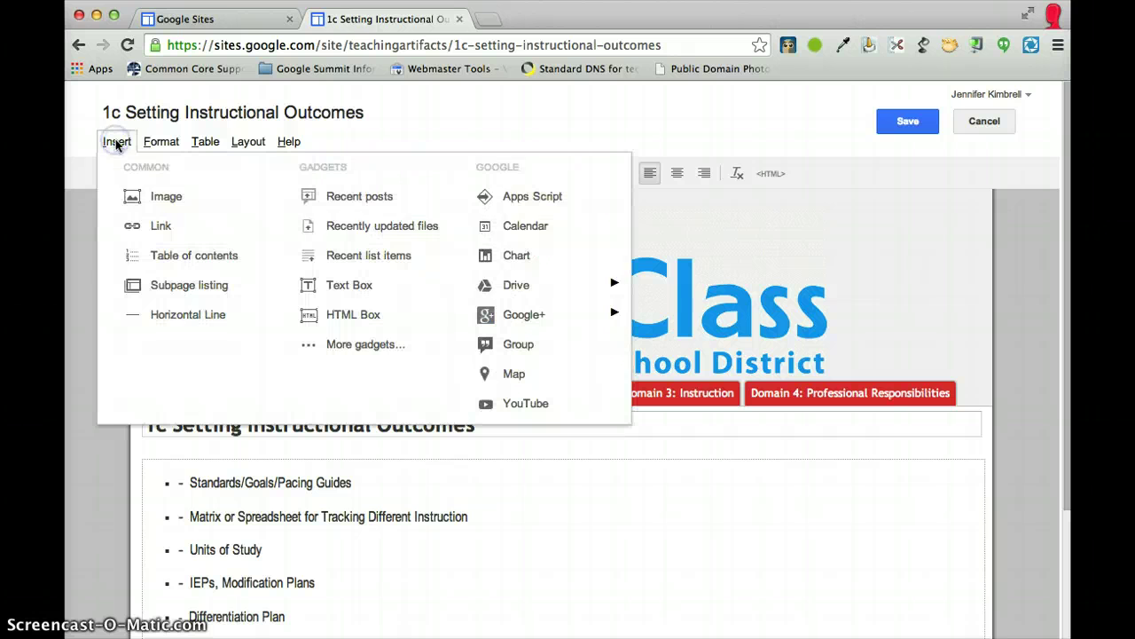
mouse_move(484, 286)
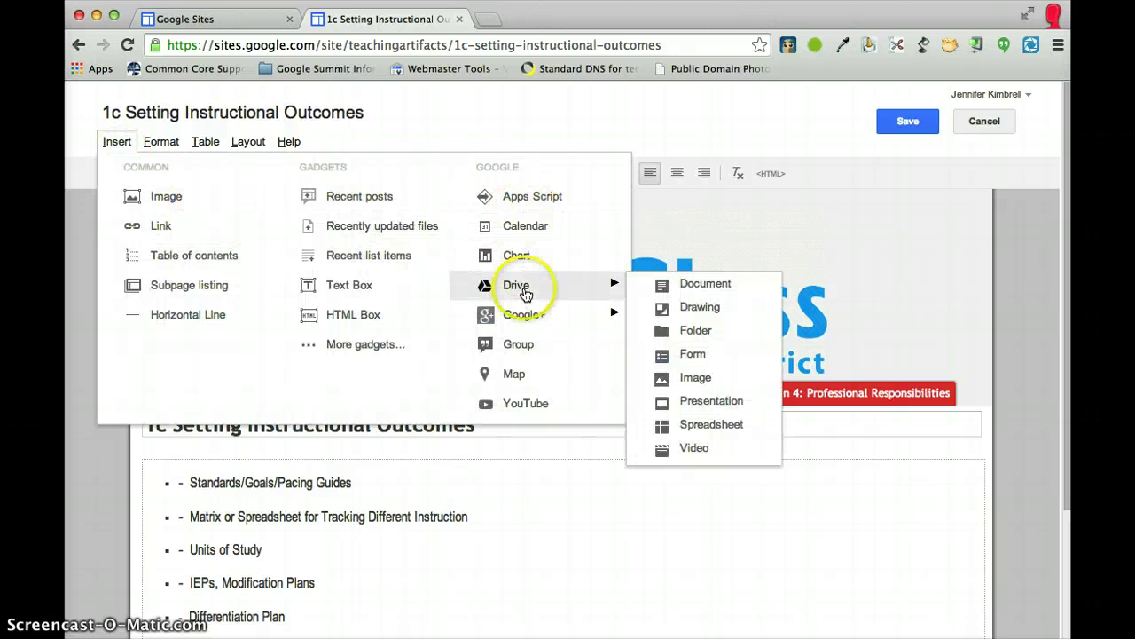
click(706, 426)
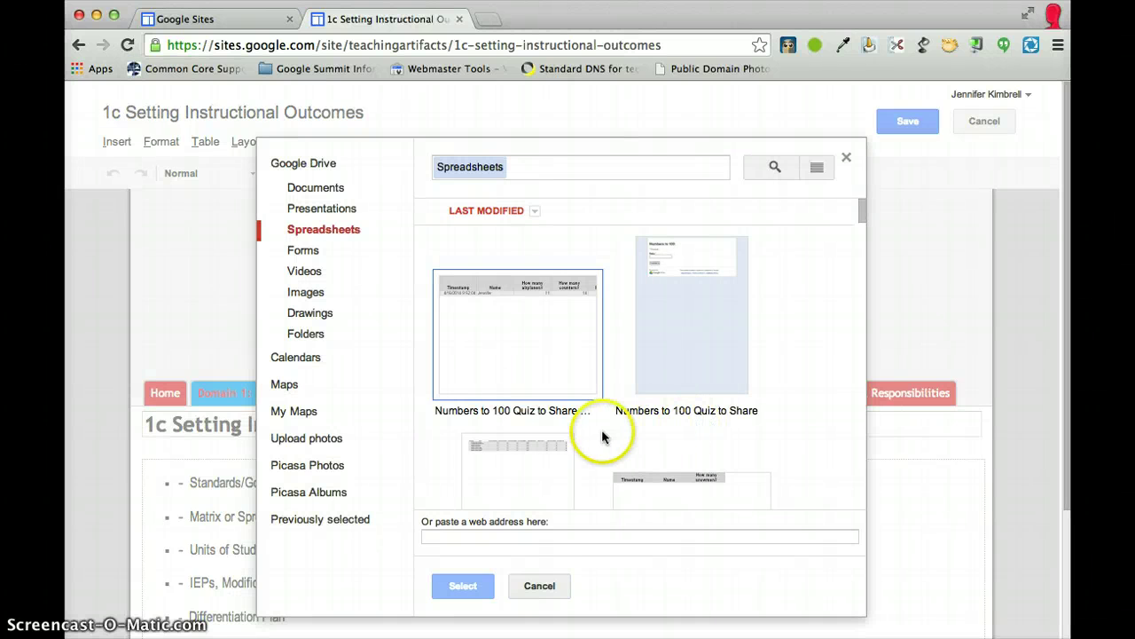
scroll(599, 435, down, 5)
scroll(600, 434, down, 1)
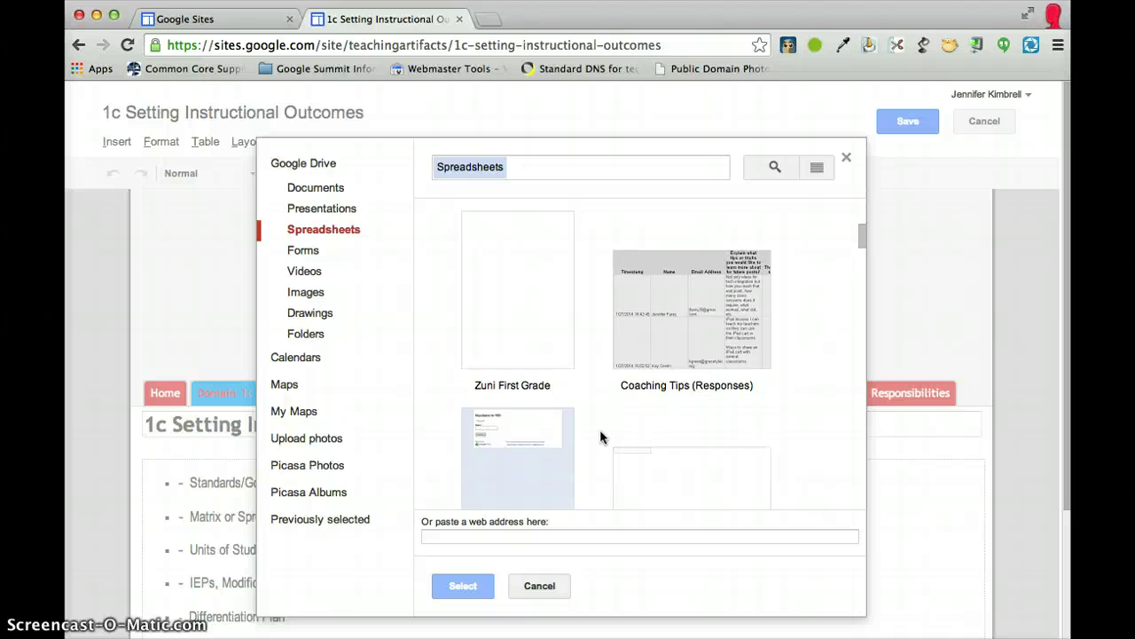
click(688, 333)
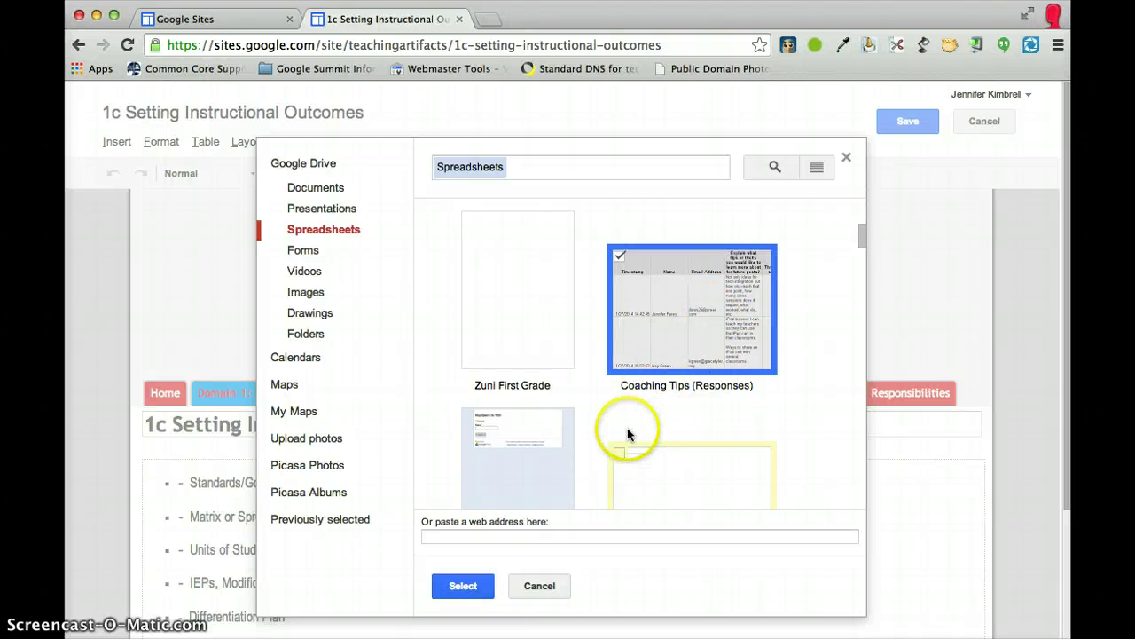
scroll(559, 497, down, 3)
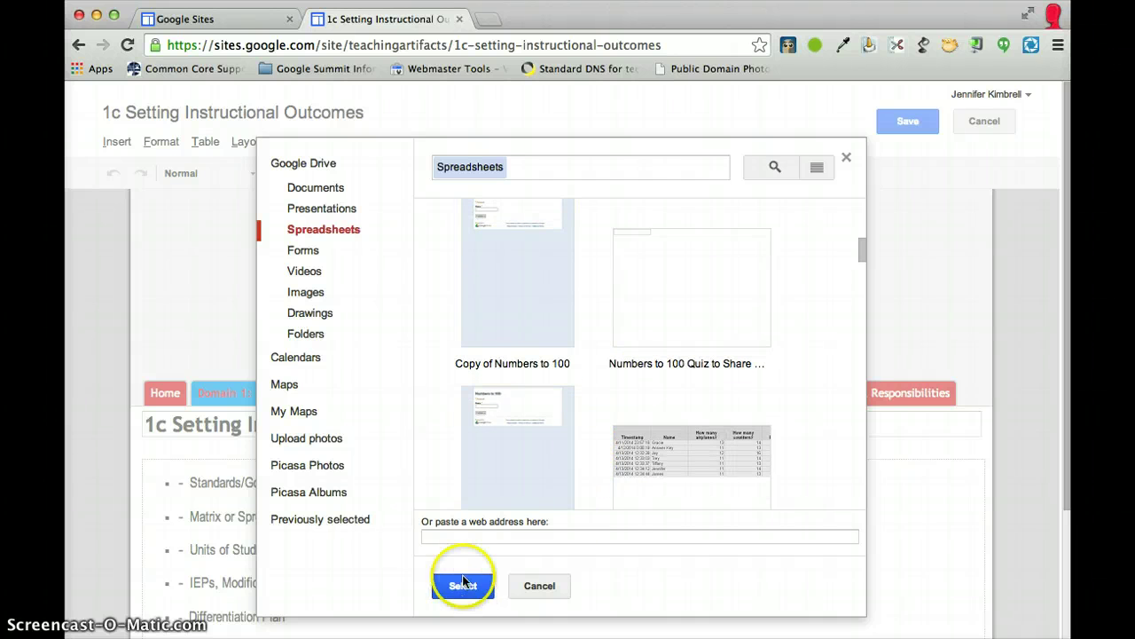
click(670, 469)
click(446, 585)
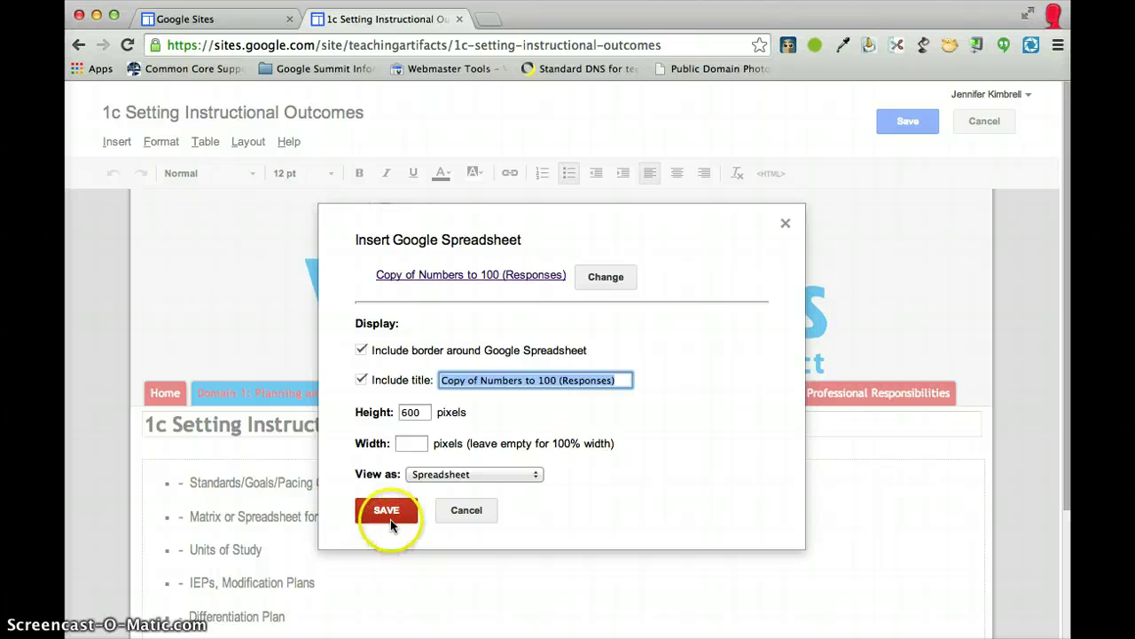
click(388, 514)
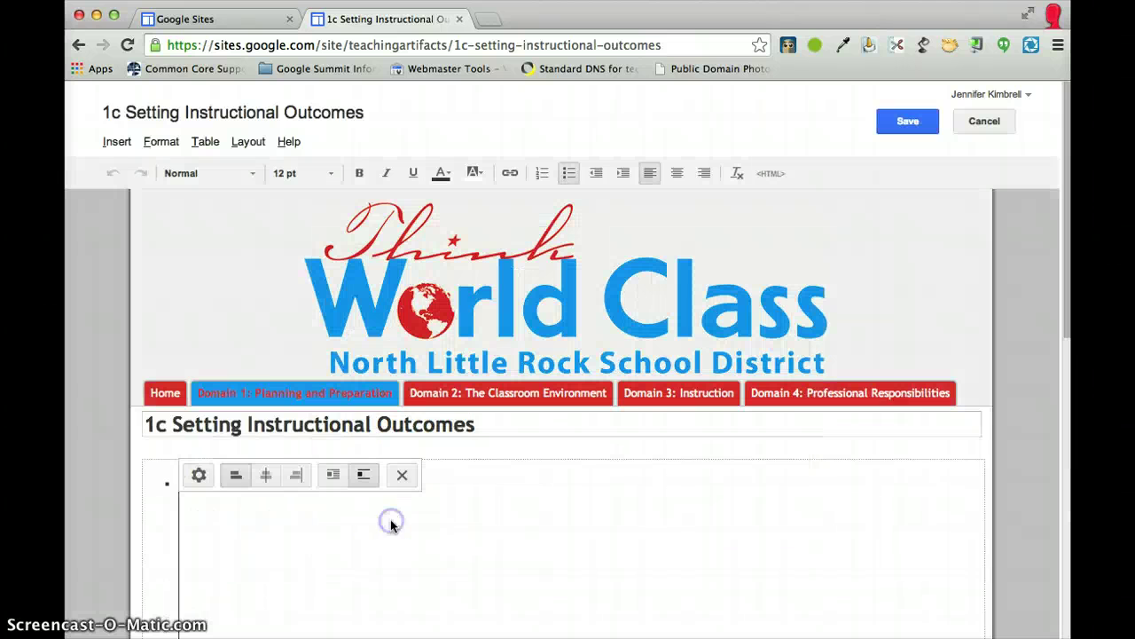
Center the embedded responses spreadsheet, save the 1c page and look over the saved spreadsheet and artifact list
click(263, 478)
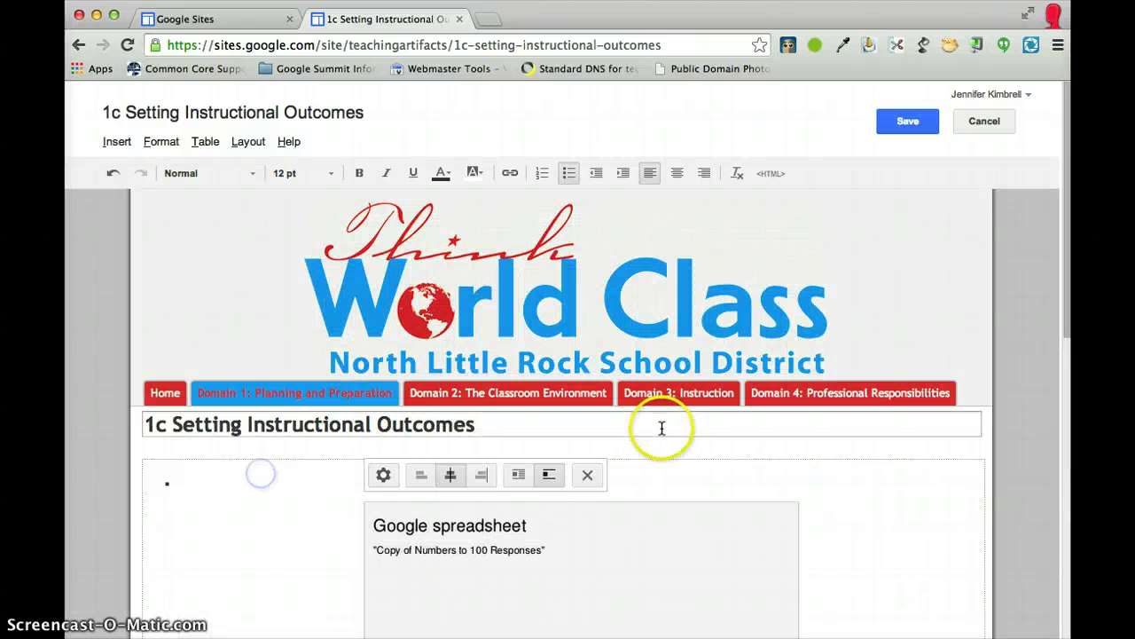
click(920, 123)
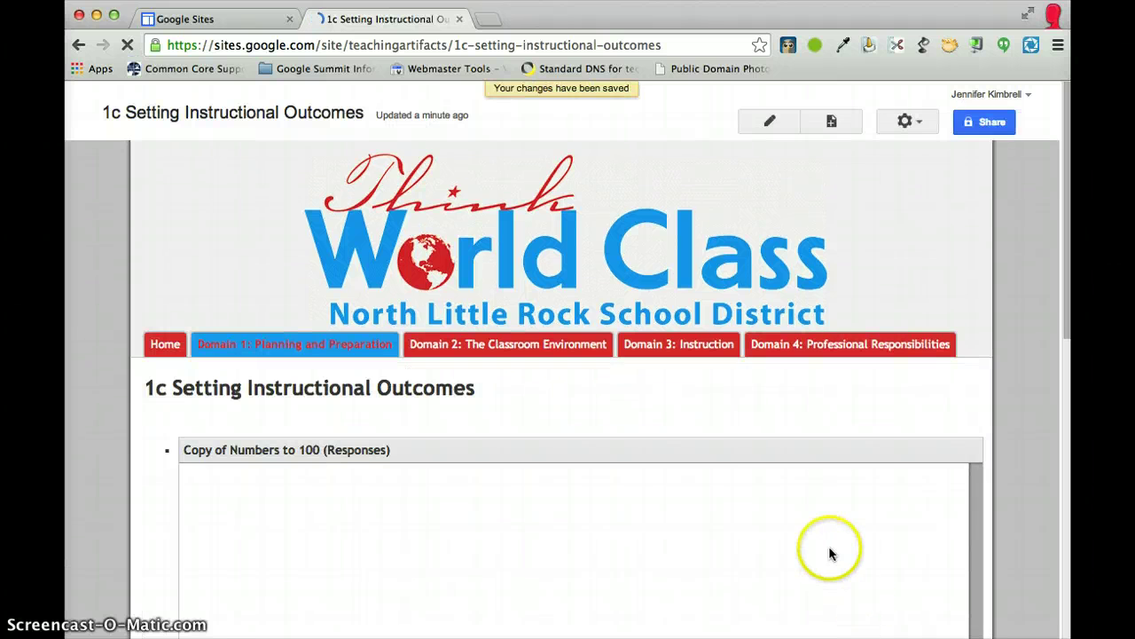
scroll(829, 554, down, 3)
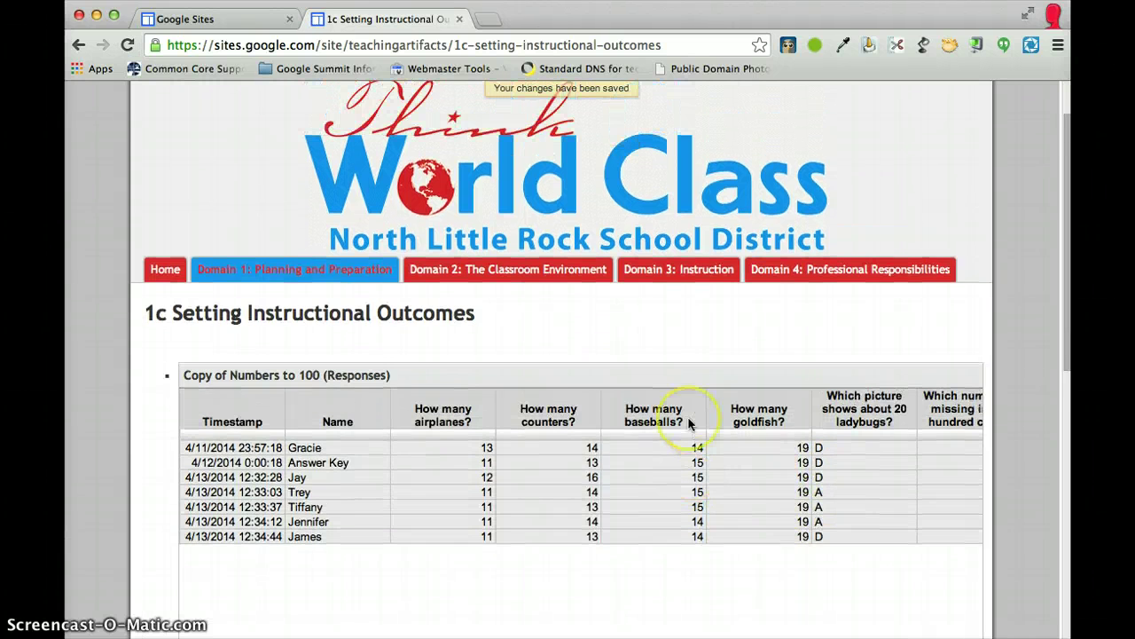
scroll(690, 424, down, 3)
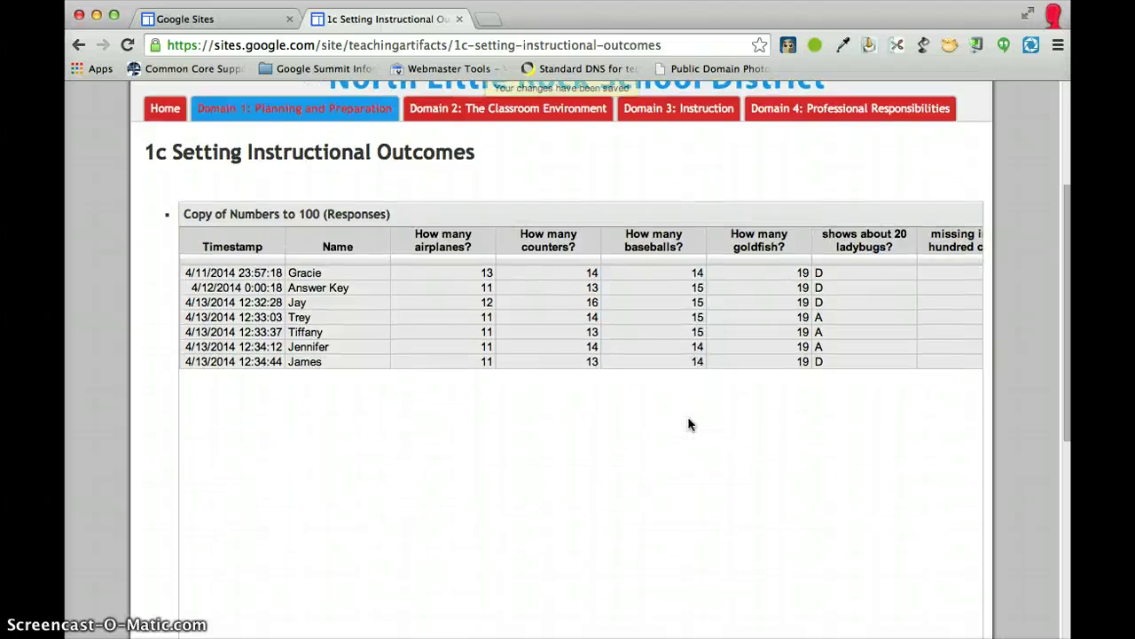
scroll(688, 425, up, 4)
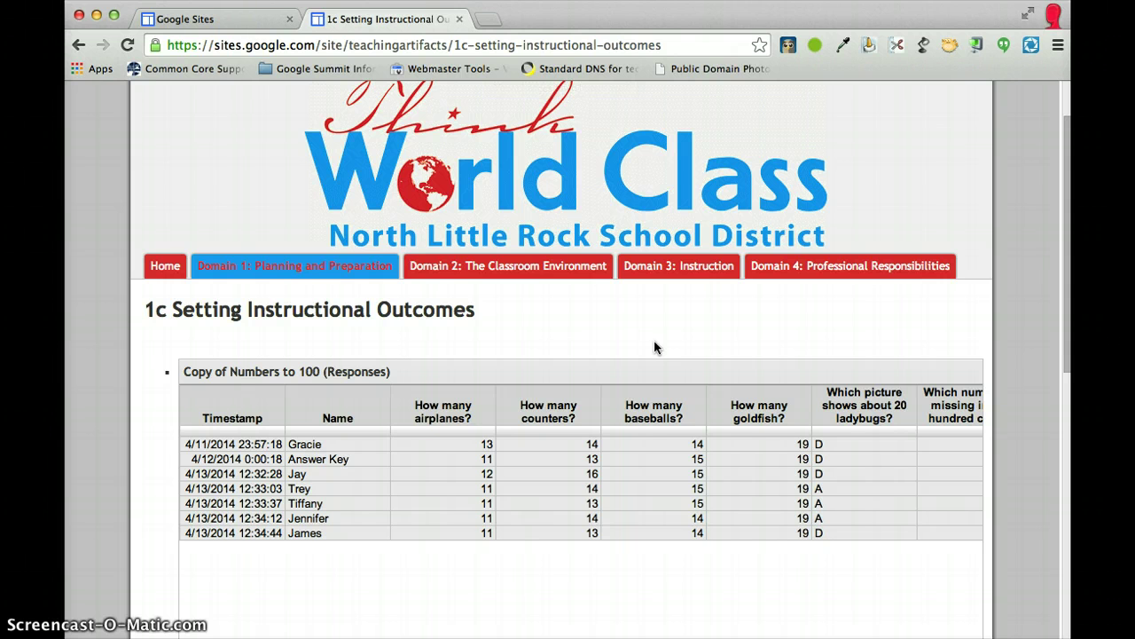
scroll(609, 347, down, 5)
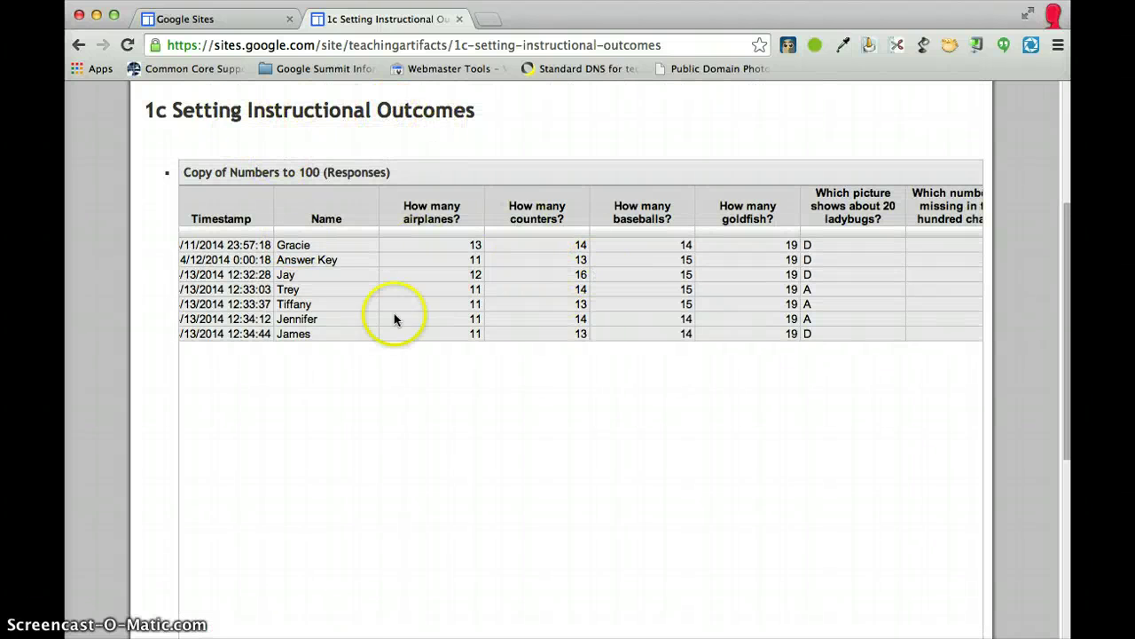
scroll(380, 393, down, 5)
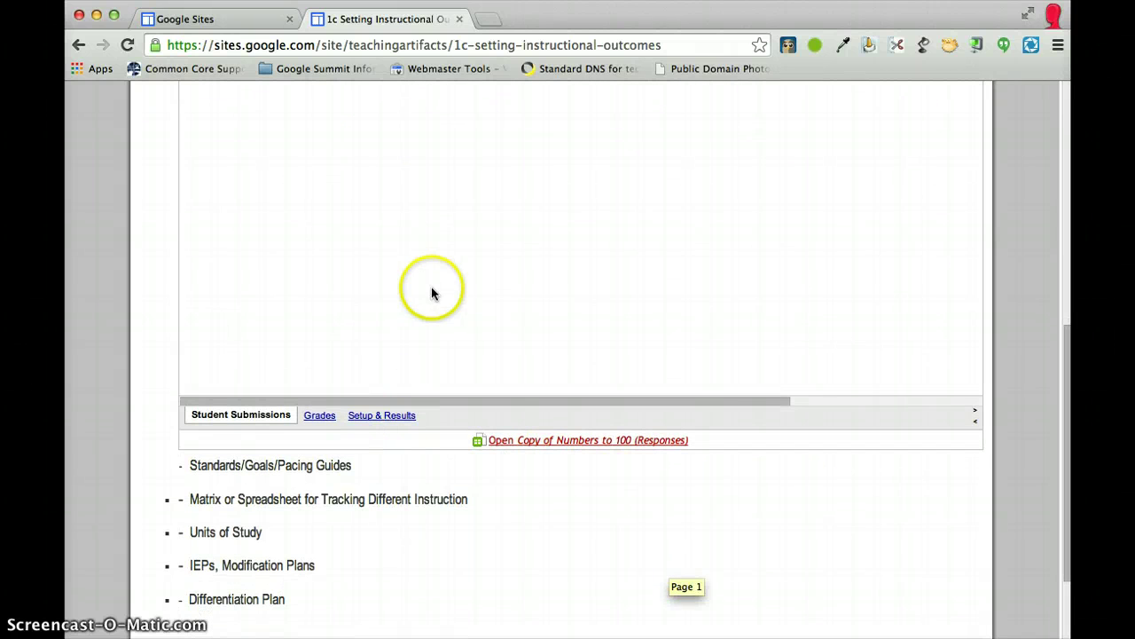
scroll(431, 292, up, 10)
Go to the 1e Designing Coherent Instruction page under Domain 1 and open it for editing
mouse_move(263, 352)
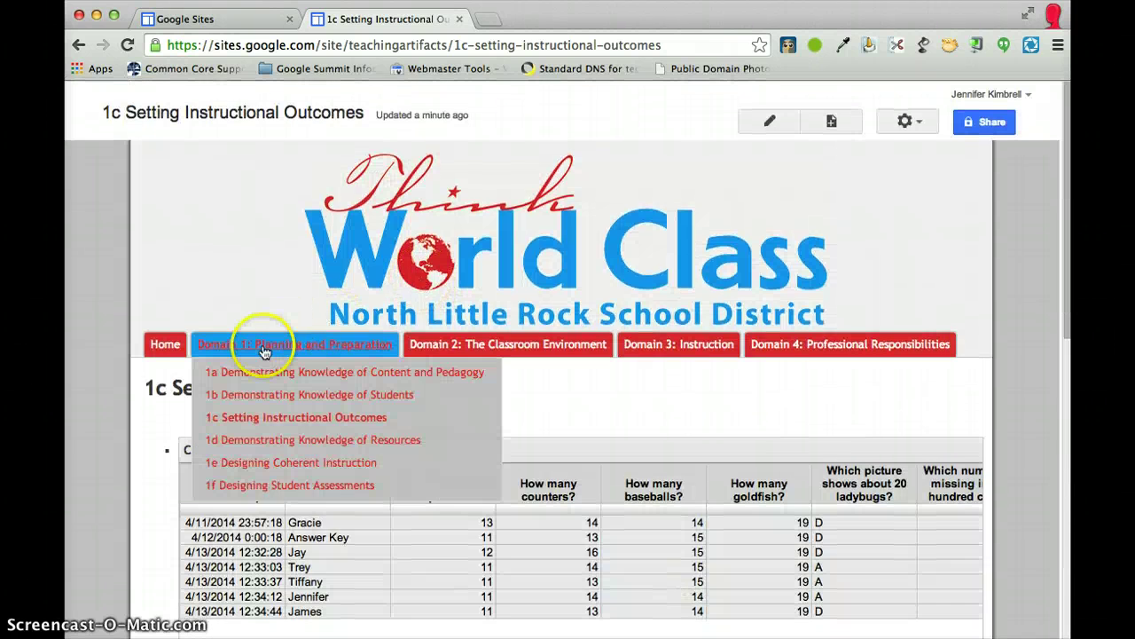
click(270, 464)
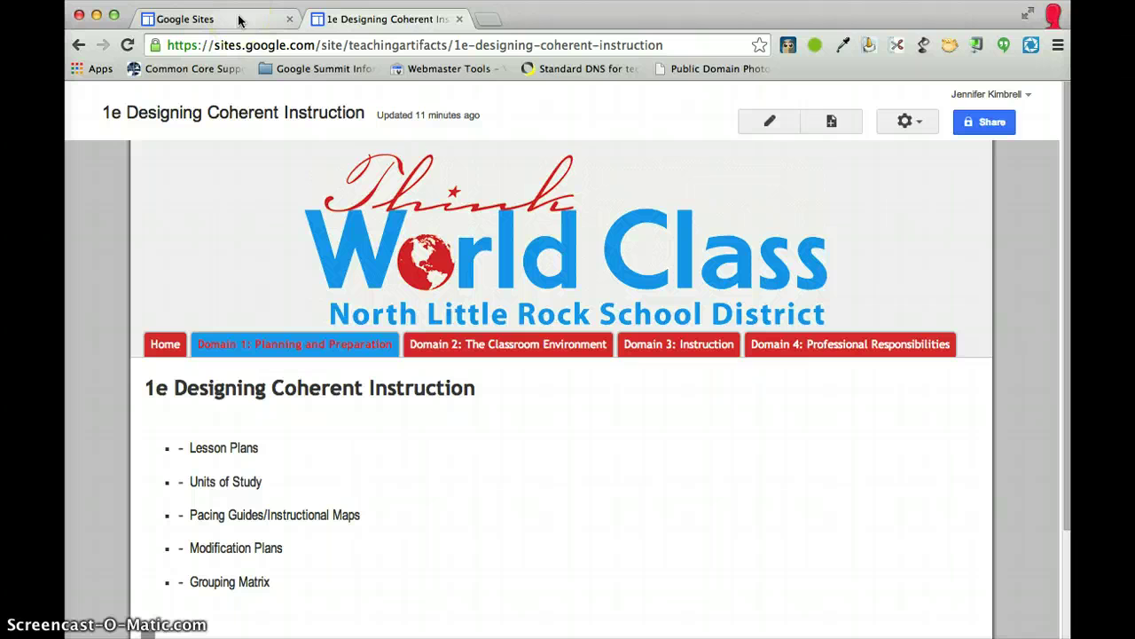
click(773, 124)
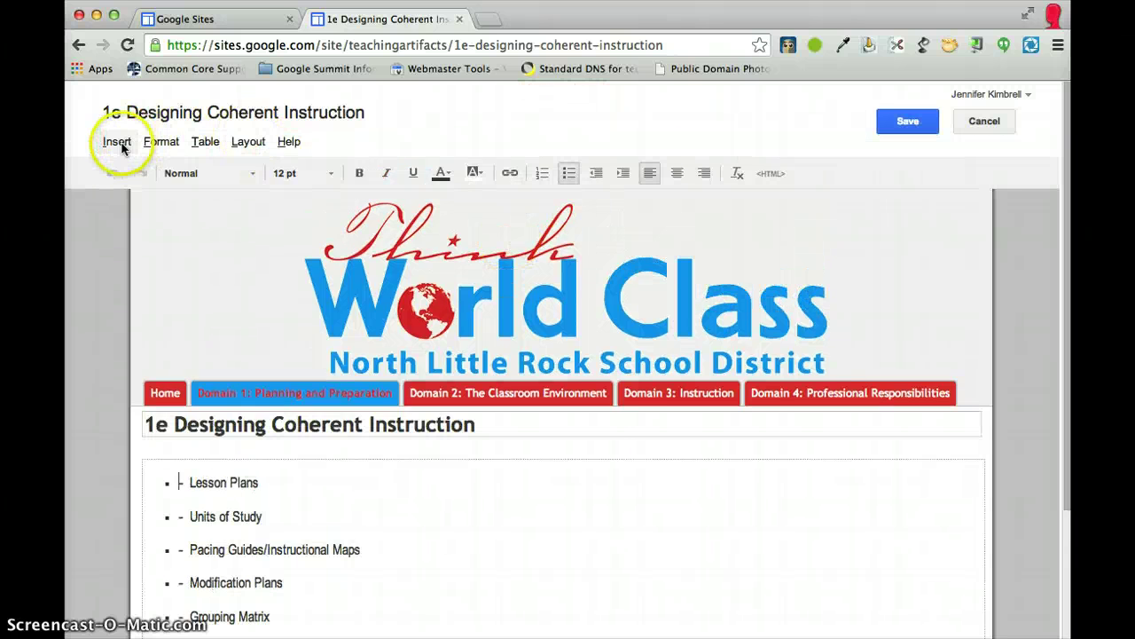
Look over the insertable items and the Apps Script dialog on the 1e page, and leave editing by discarding the draft
click(118, 143)
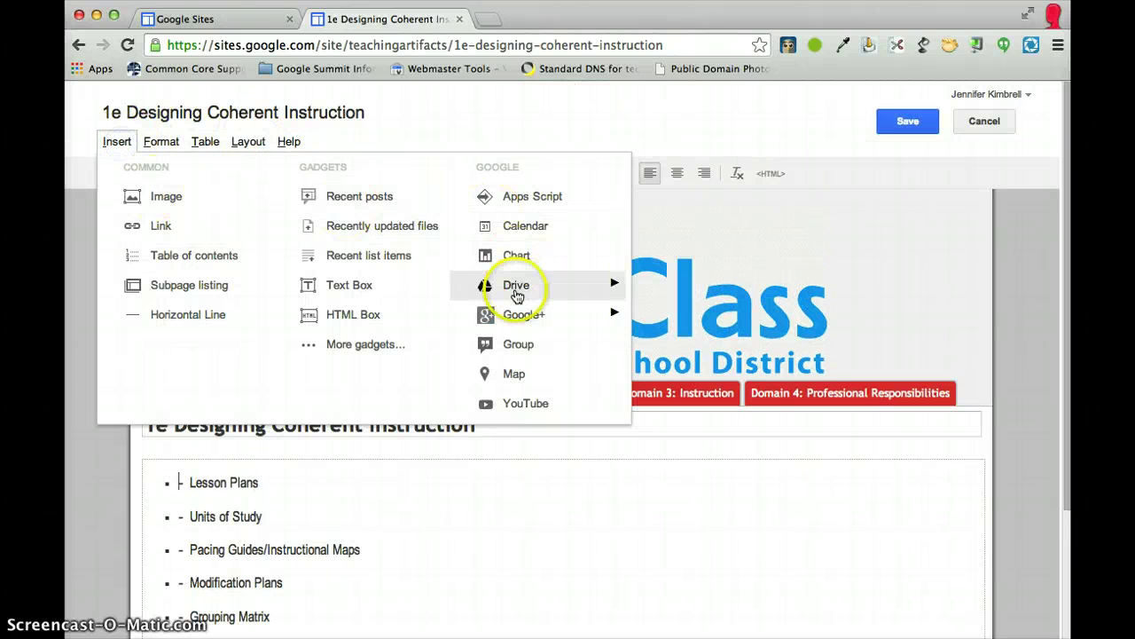
mouse_move(517, 295)
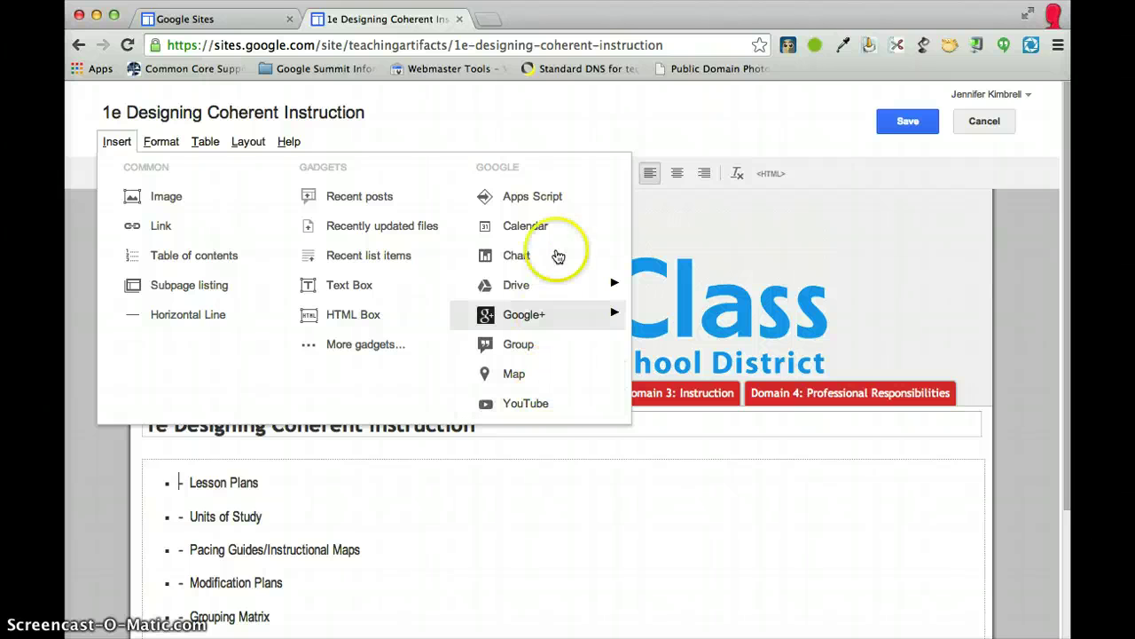
click(552, 200)
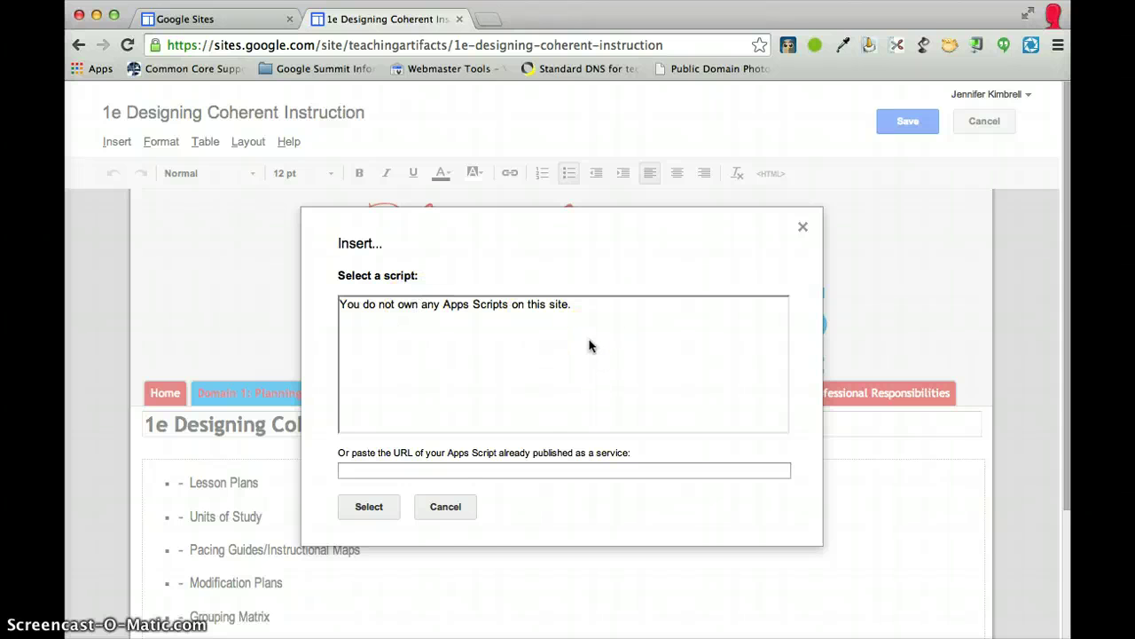
click(446, 507)
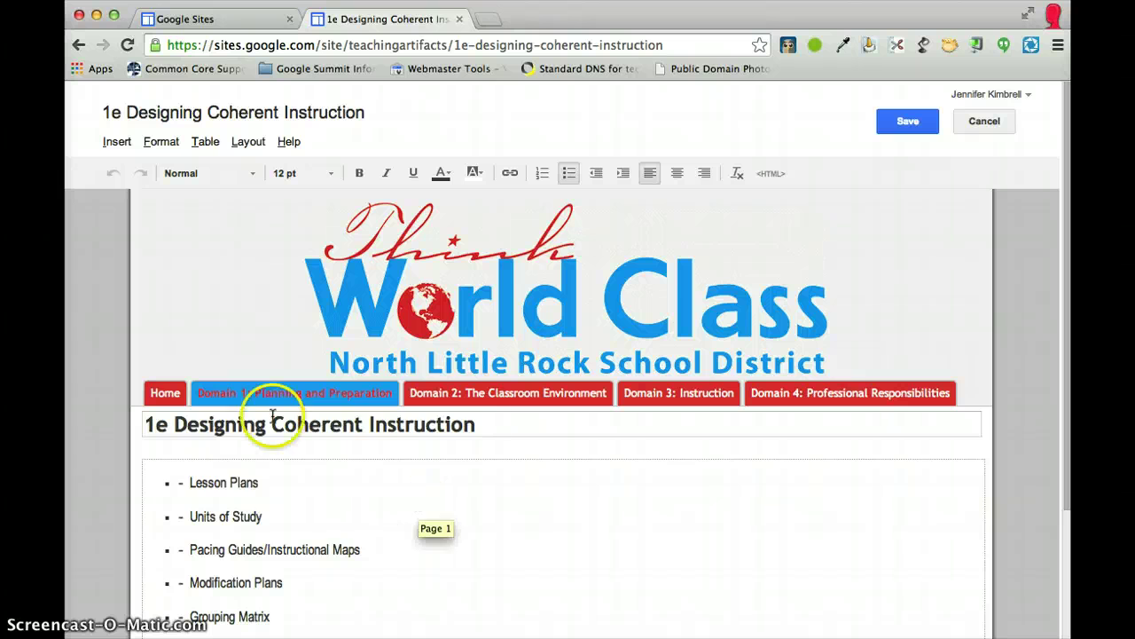
click(110, 146)
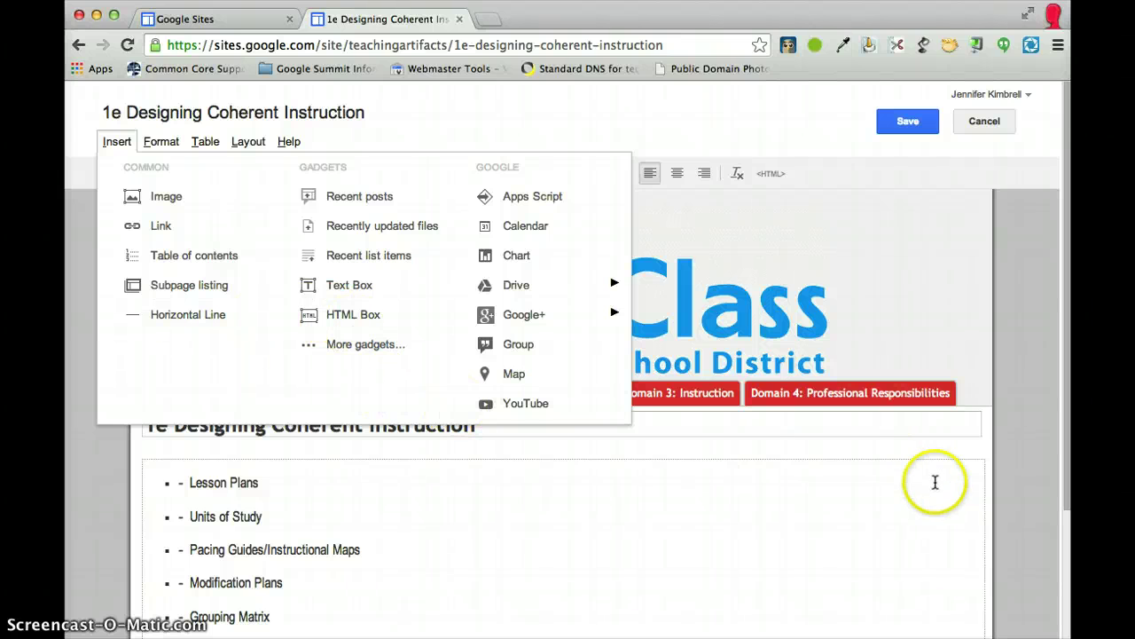
click(990, 394)
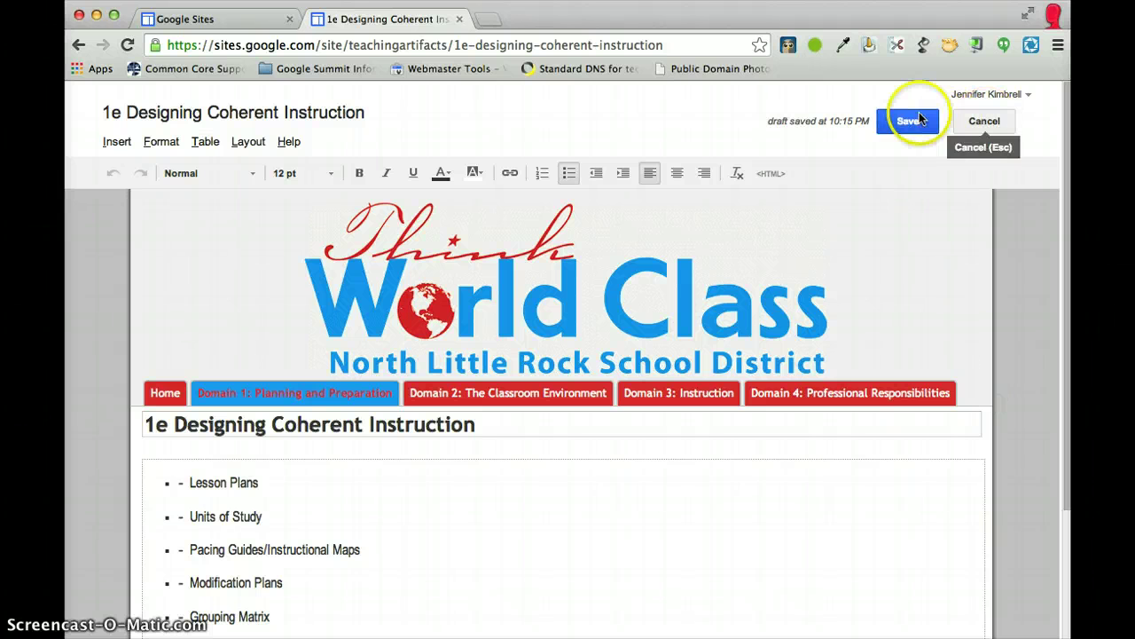
click(984, 122)
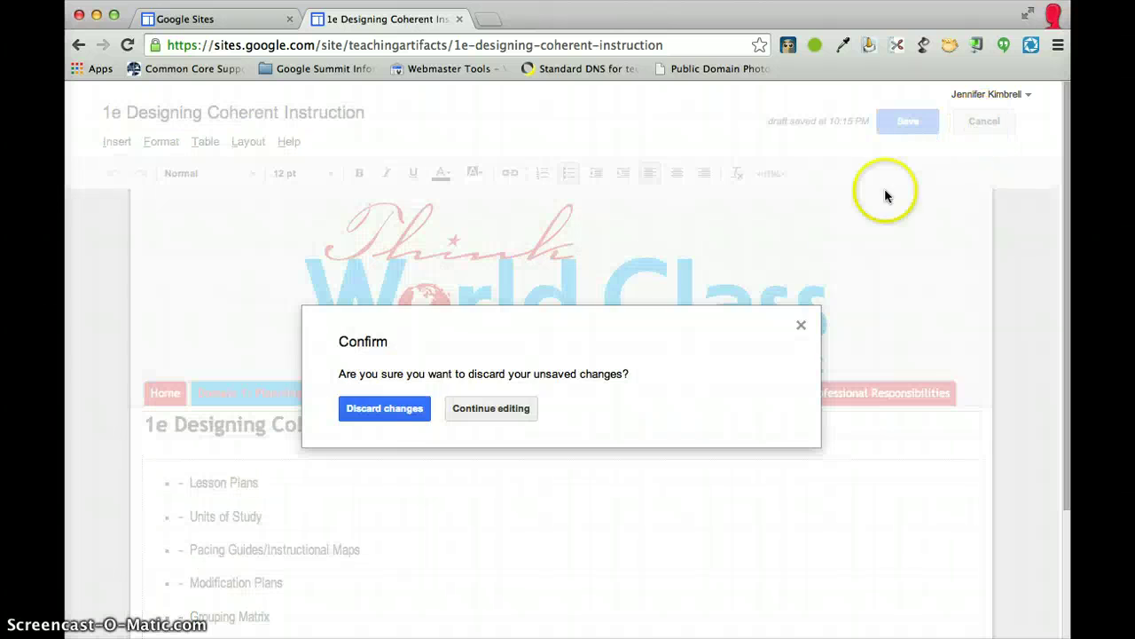
click(400, 410)
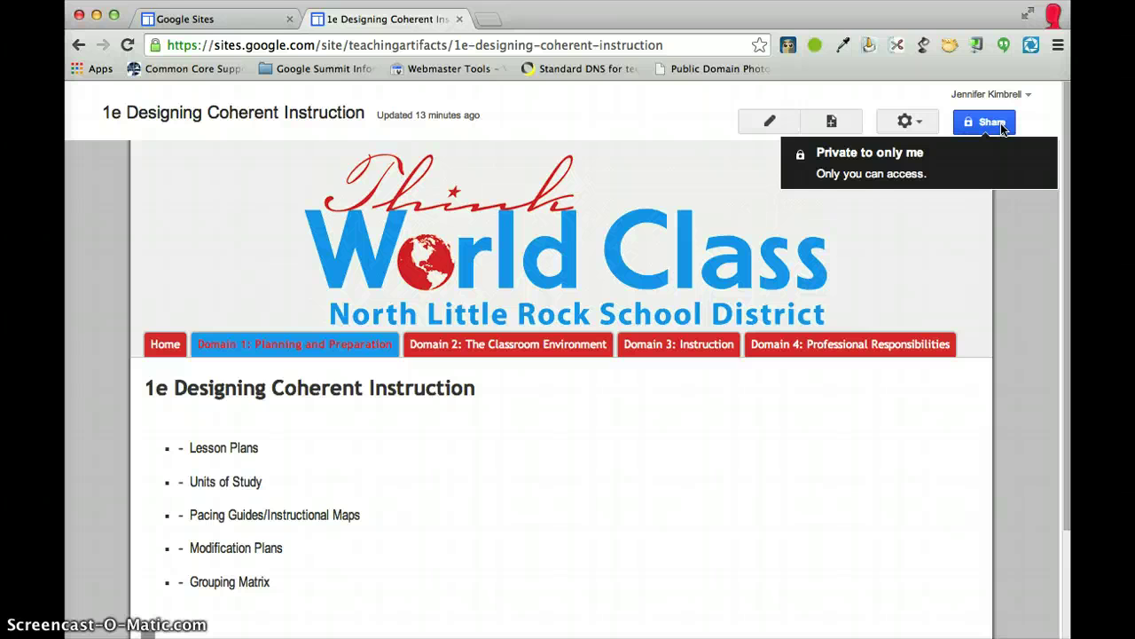
Open the site's sharing and permissions settings and look over the access levels available when inviting people, leaving the level unchanged
click(1004, 129)
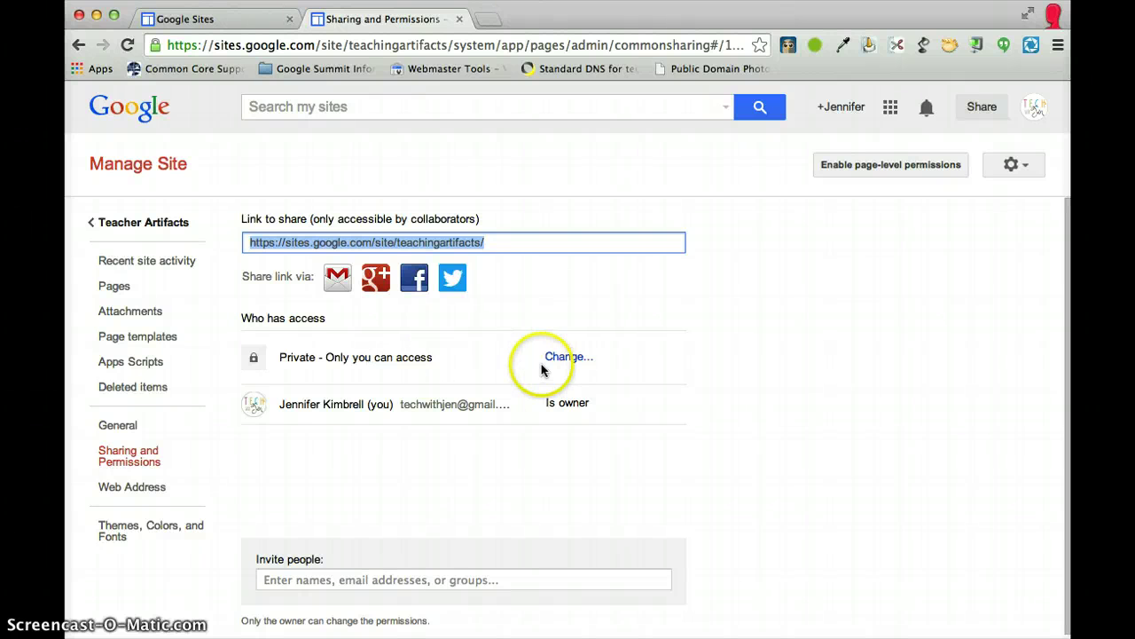
click(300, 582)
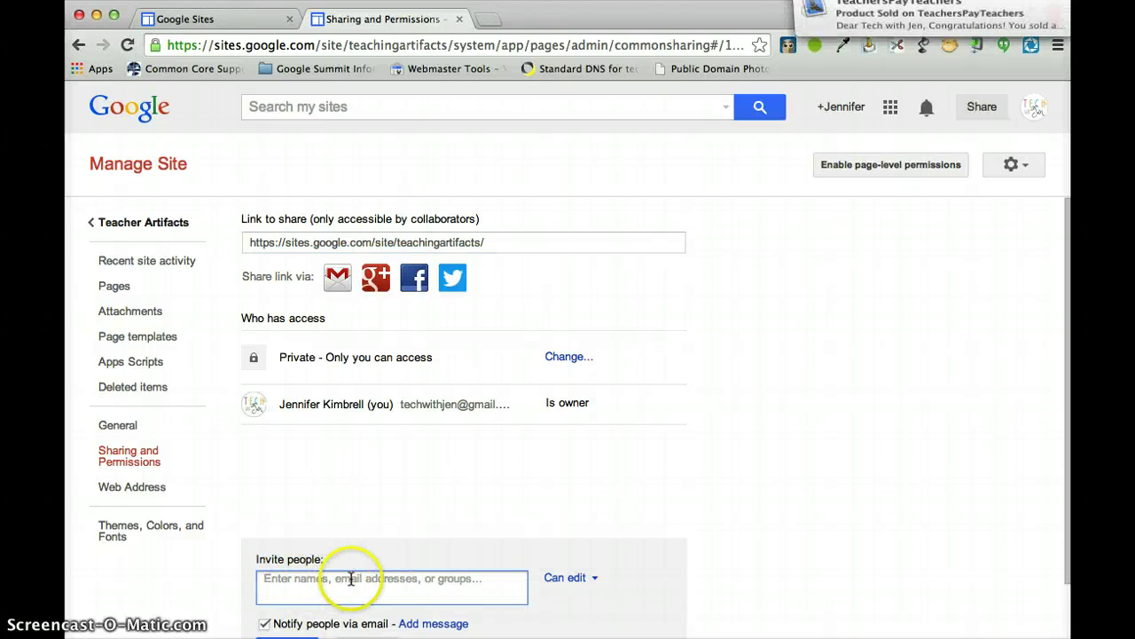
click(590, 582)
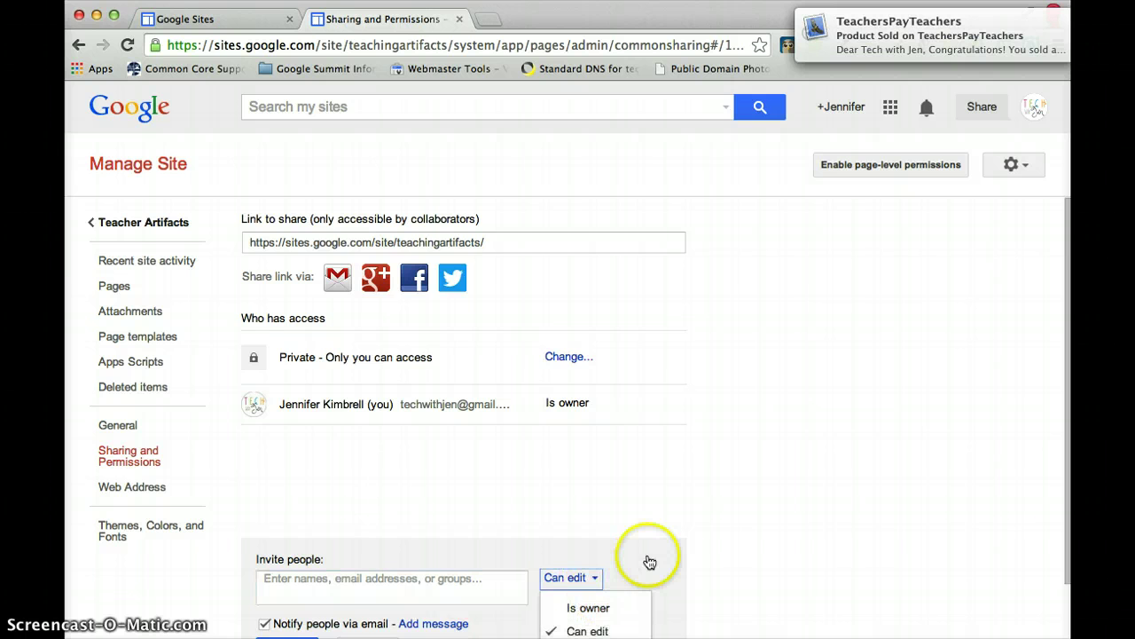
scroll(647, 560, down, 2)
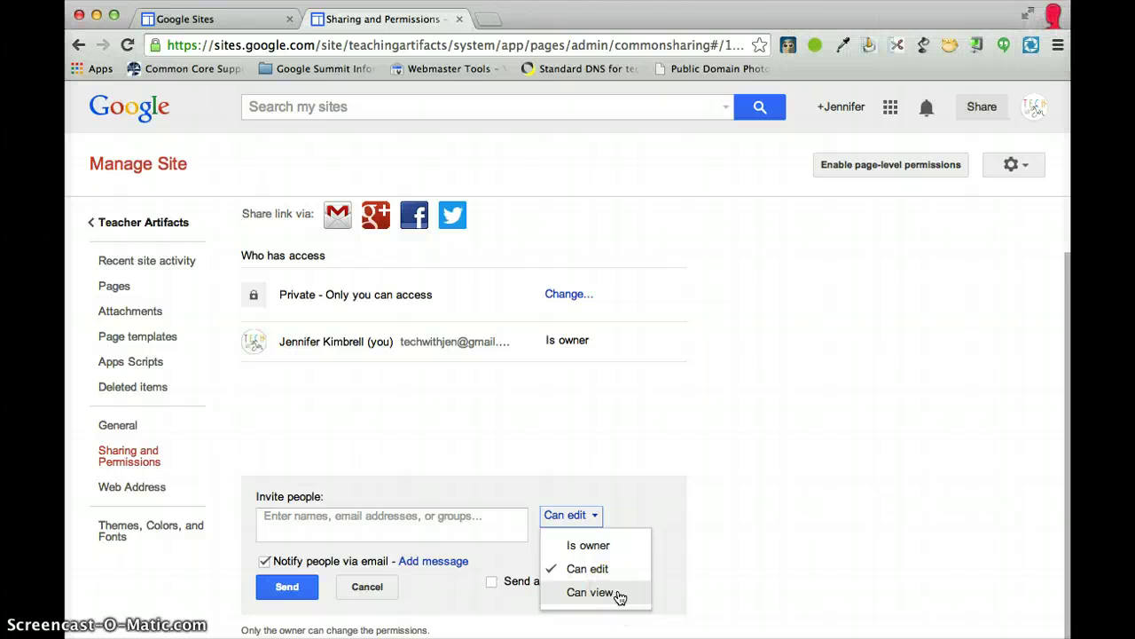
click(643, 460)
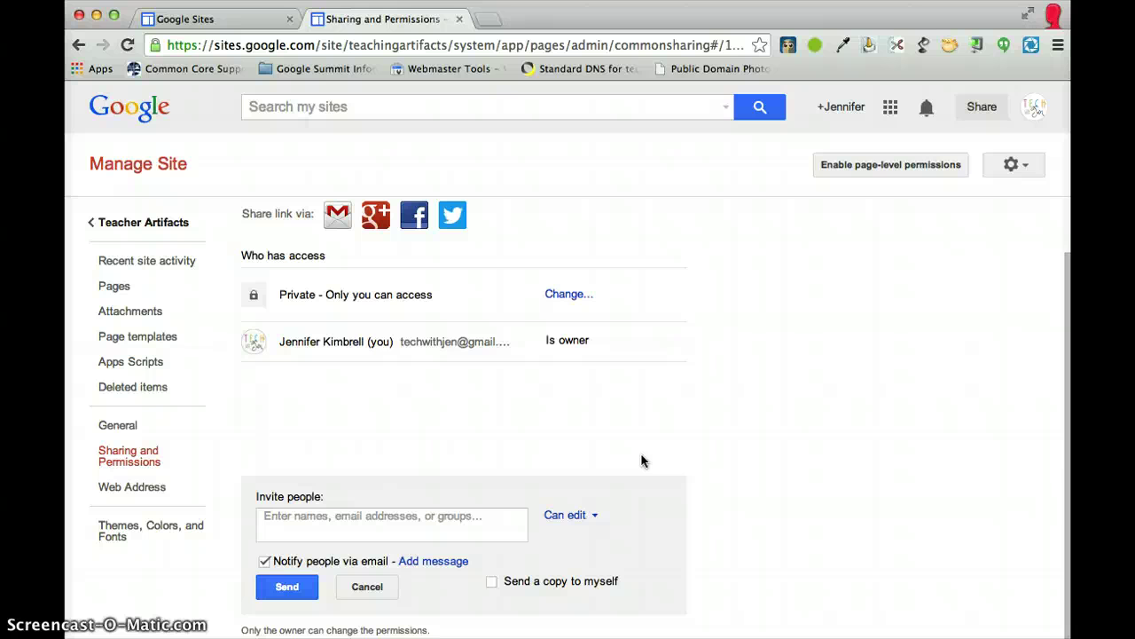
click(596, 466)
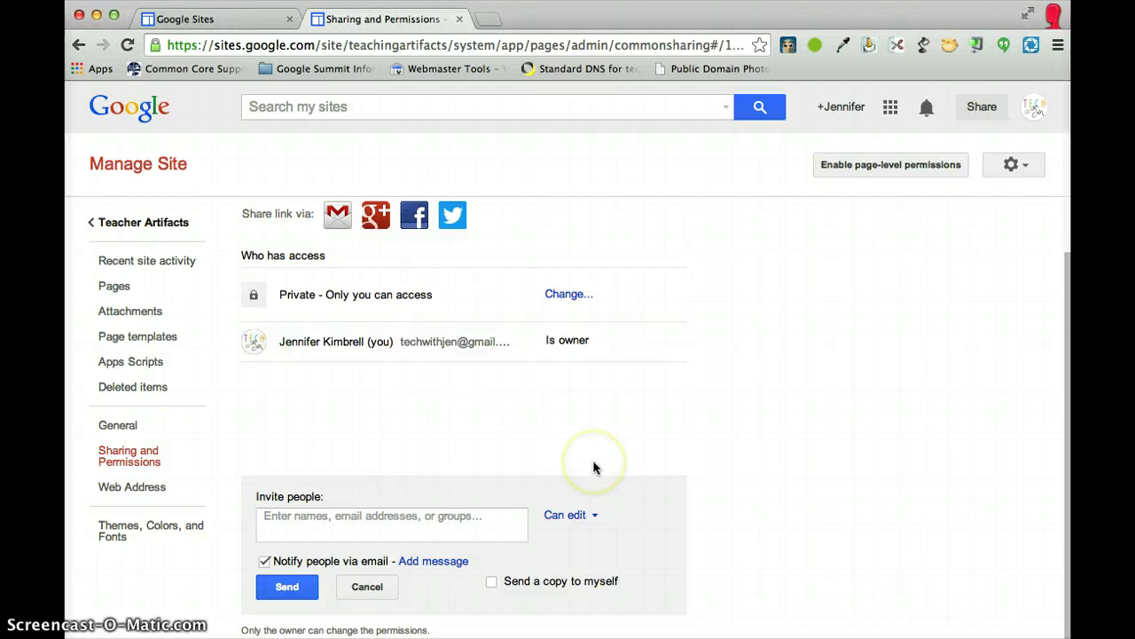